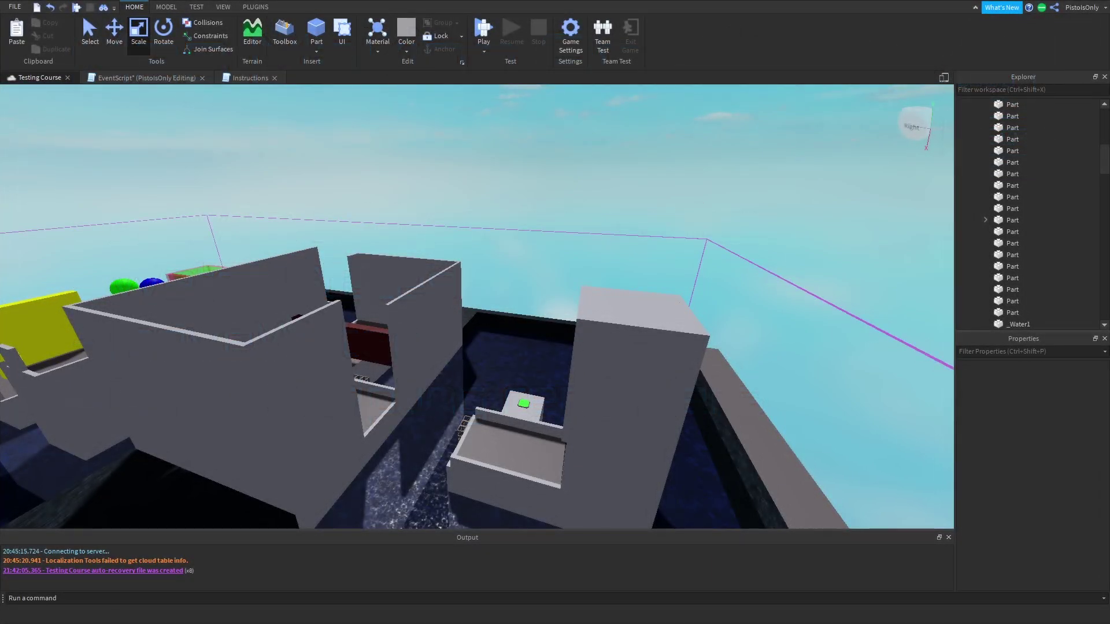
Move the _Water1 part out of the Intro model and into Workspace
right_click_drag(471, 375, 547, 357)
left_click(627, 339)
right_click_drag(626, 339, 875, 253)
scroll(1063, 252, "down", 5)
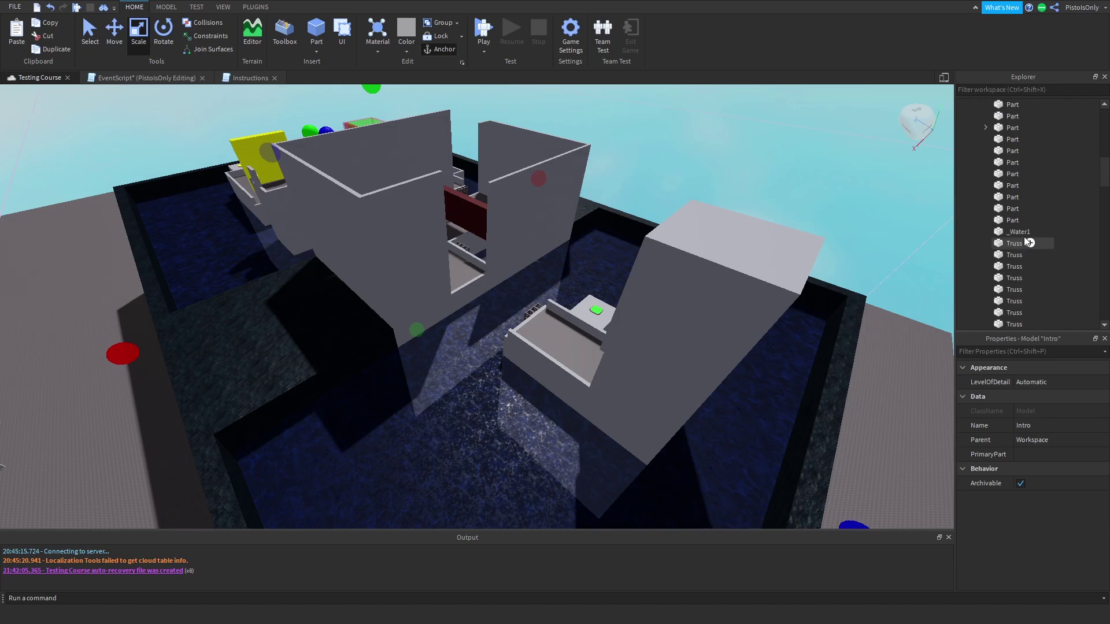
left_click(986, 233)
right_click_drag(760, 224, 759, 224)
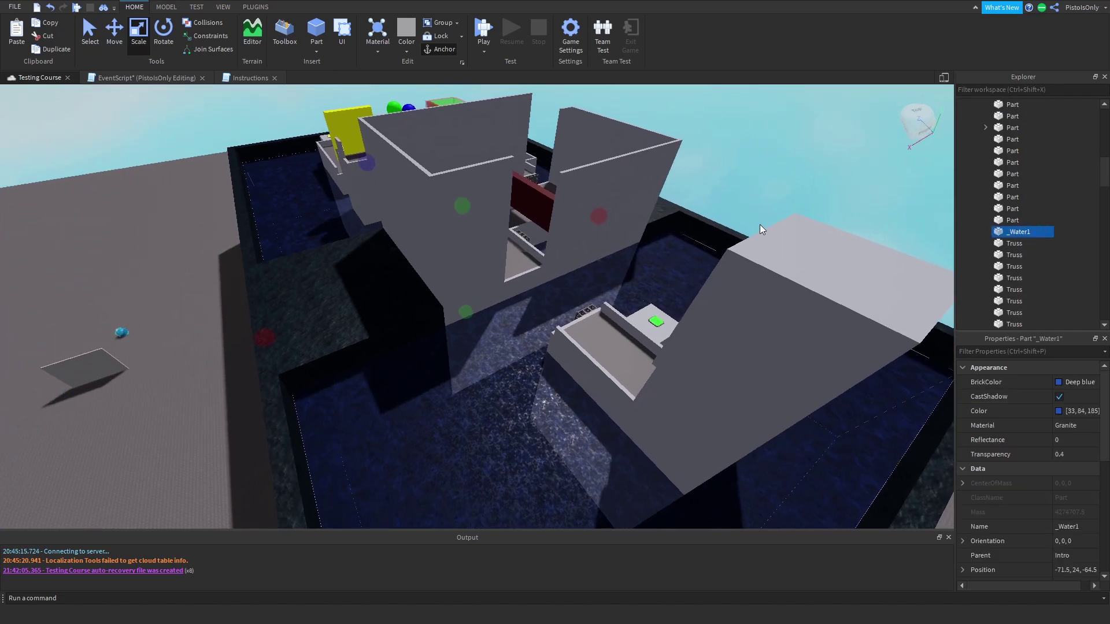
right_click_drag(760, 225, 732, 227)
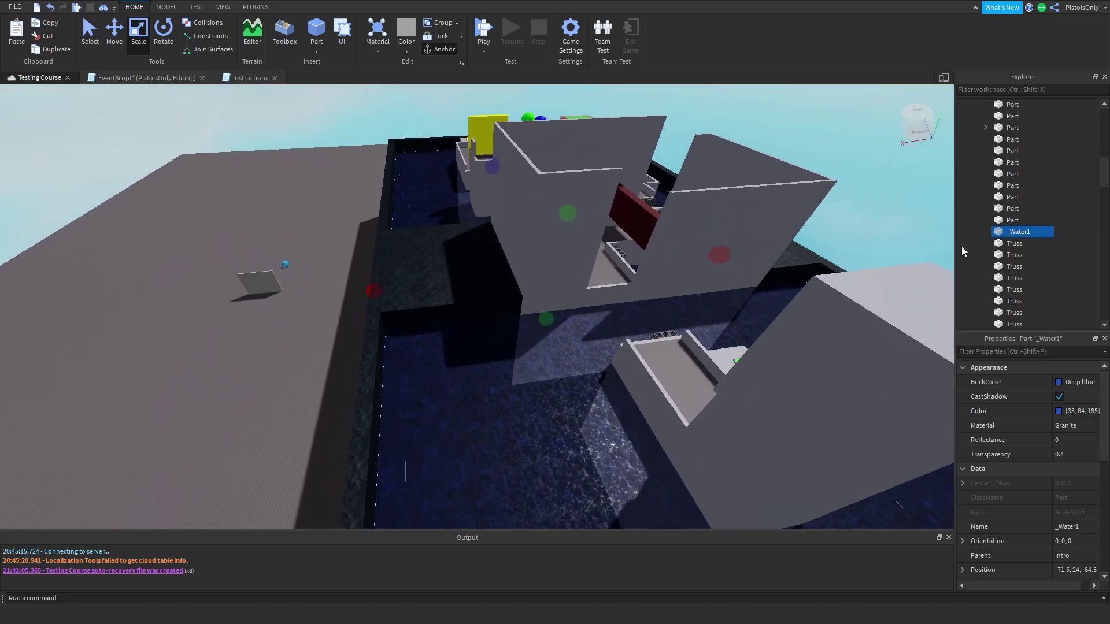
left_click_drag(1033, 206, 991, 106)
right_click_drag(693, 220, 693, 220)
Shorten _Water1 along the Z axis with the Scale tool so its centre sits at about Z -146.3
key("ctrl+1")
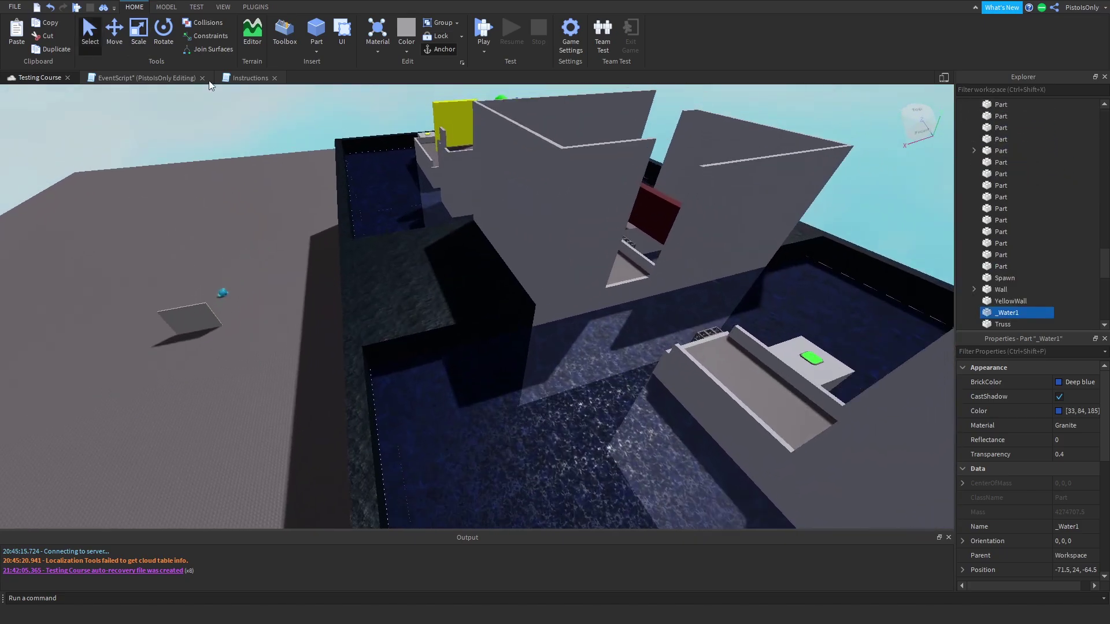
left_click(138, 40)
scroll(445, 218, "up", 5)
scroll(445, 218, "up", 10)
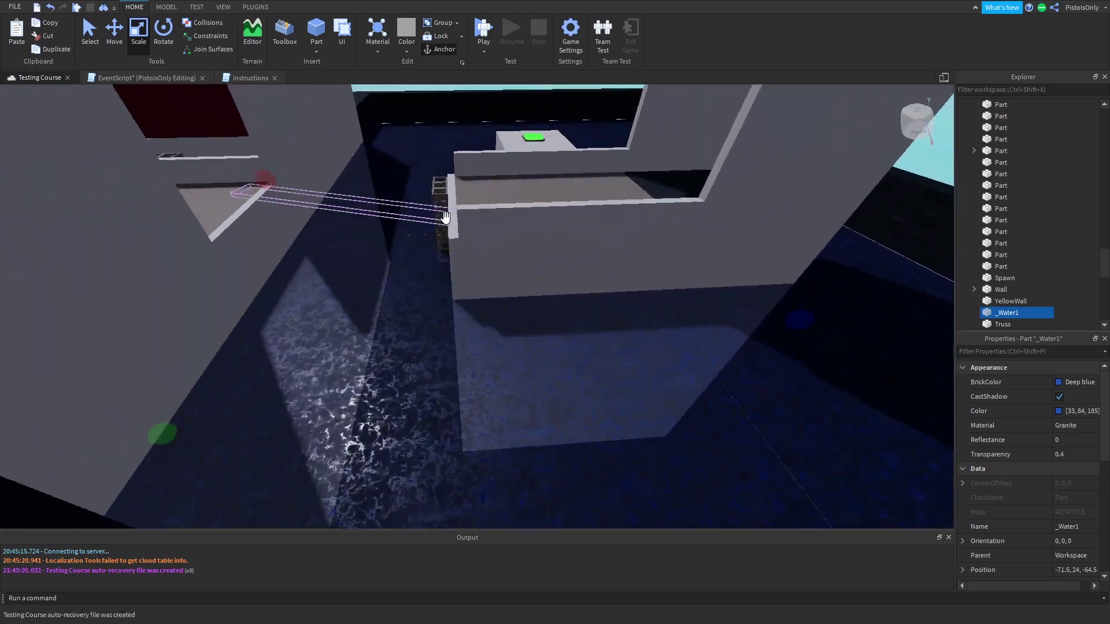
key("w")
right_click_drag(445, 218, 446, 217)
key("w")
key("s")
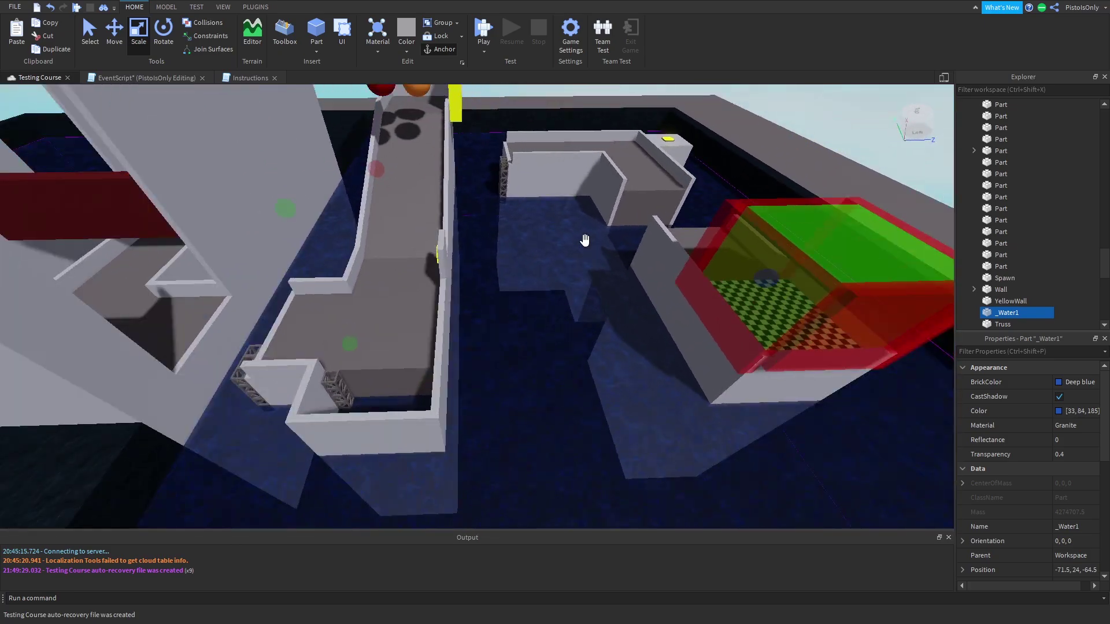
key("a")
left_click_drag(723, 272, 646, 284)
right_click_drag(644, 284, 647, 284)
left_click_drag(646, 283, 644, 282)
key("w")
right_click_drag(646, 284, 644, 283)
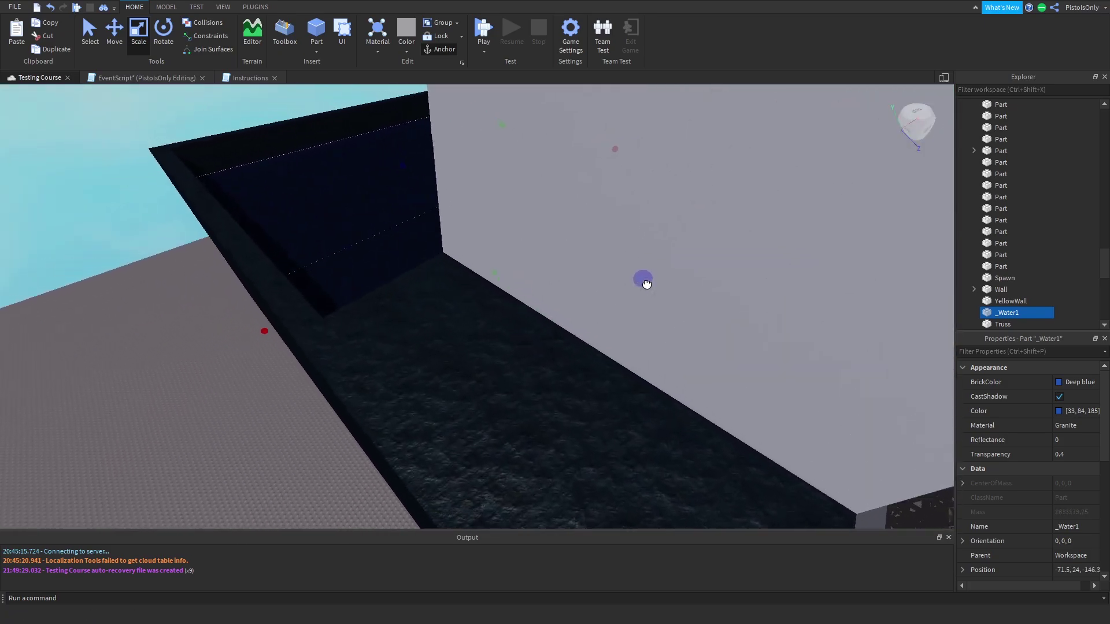
Shrink _Water1 further along Z until its end meets the tall grey wall, with its centre at about Z -153.5
left_click_drag(644, 282, 647, 285)
right_click_drag(644, 282, 646, 284)
left_click_drag(646, 285, 646, 285)
right_click_drag(647, 285, 647, 284)
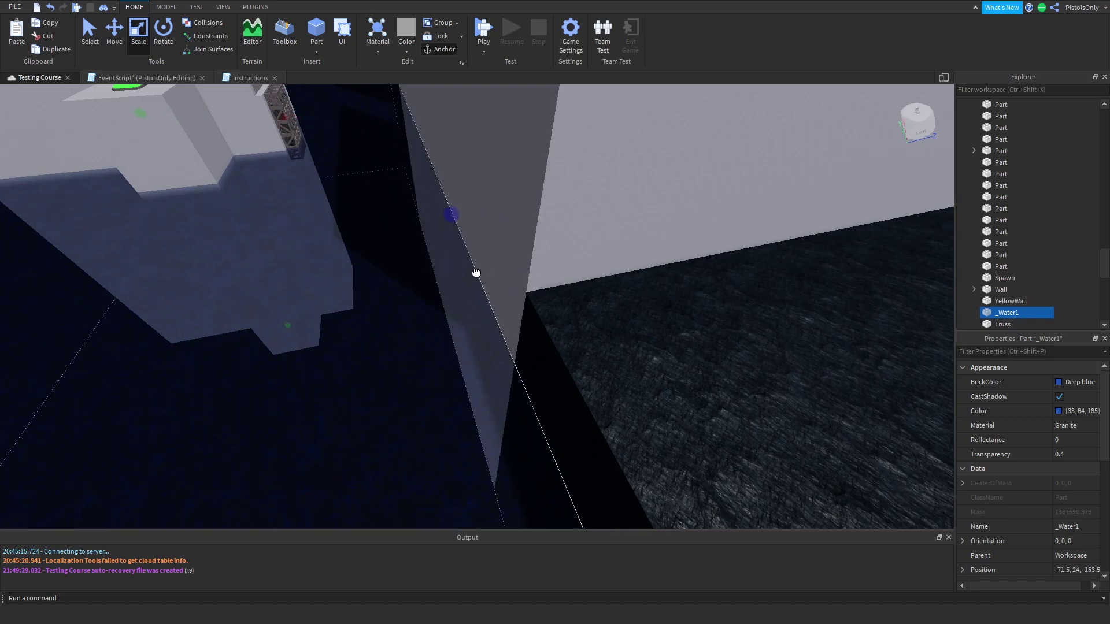
key("s")
right_click_drag(476, 273, 475, 267)
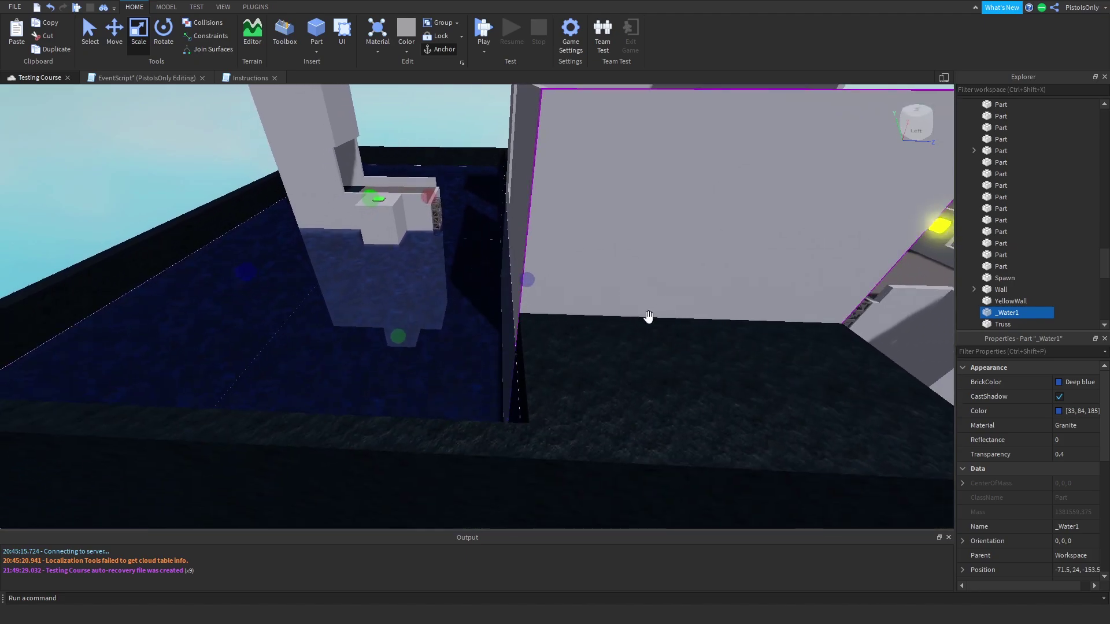
key("e")
left_click(89, 46)
right_click_drag(587, 303, 601, 311)
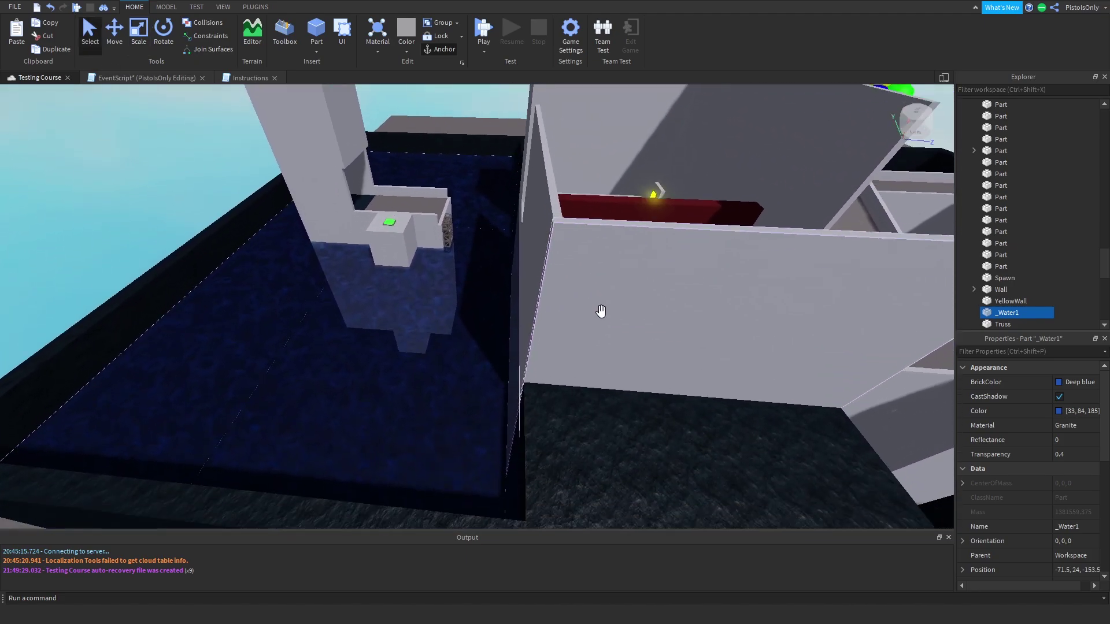
scroll(600, 311, "up", 2)
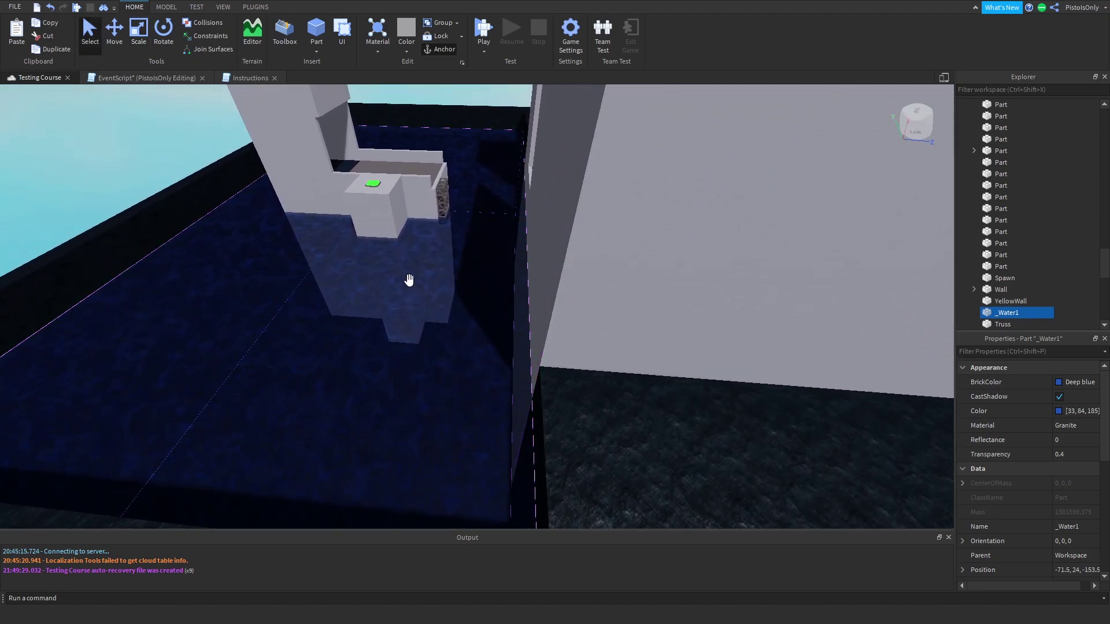
Duplicate _Water1 and move the copy along Z to the other side of the grey wall, at about Z -67.5
key("ctrl+d")
left_click(113, 30)
scroll(206, 229, "up", 5)
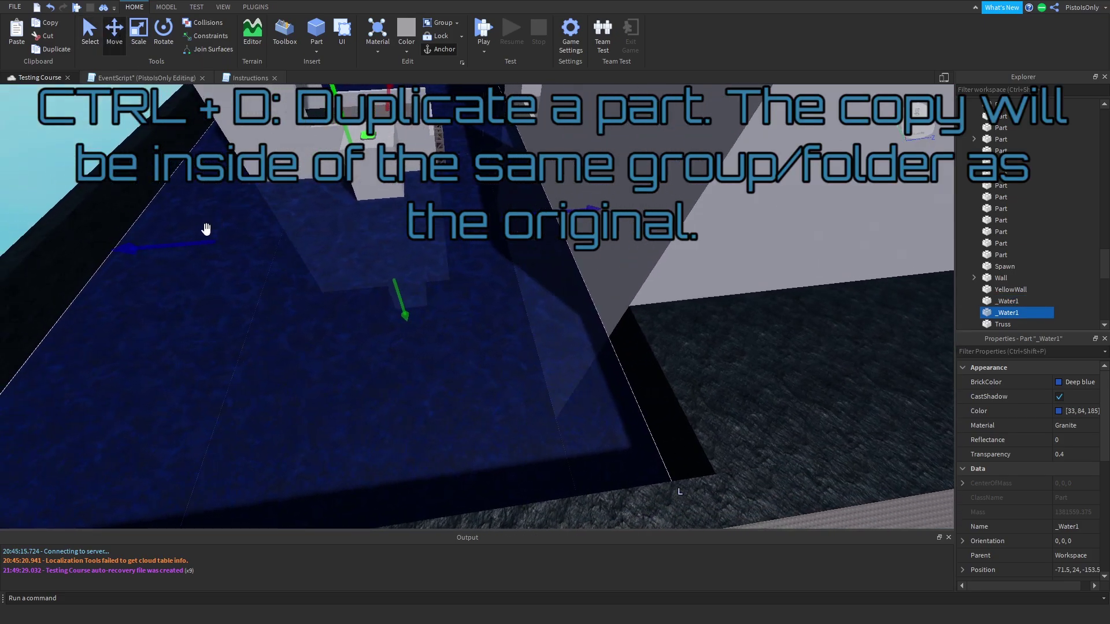
key("d")
left_click_drag(199, 242, 299, 350)
right_click_drag(296, 351, 258, 196)
key("d")
right_click_drag(197, 139, 266, 293)
key("w")
left_click_drag(220, 344, 218, 347)
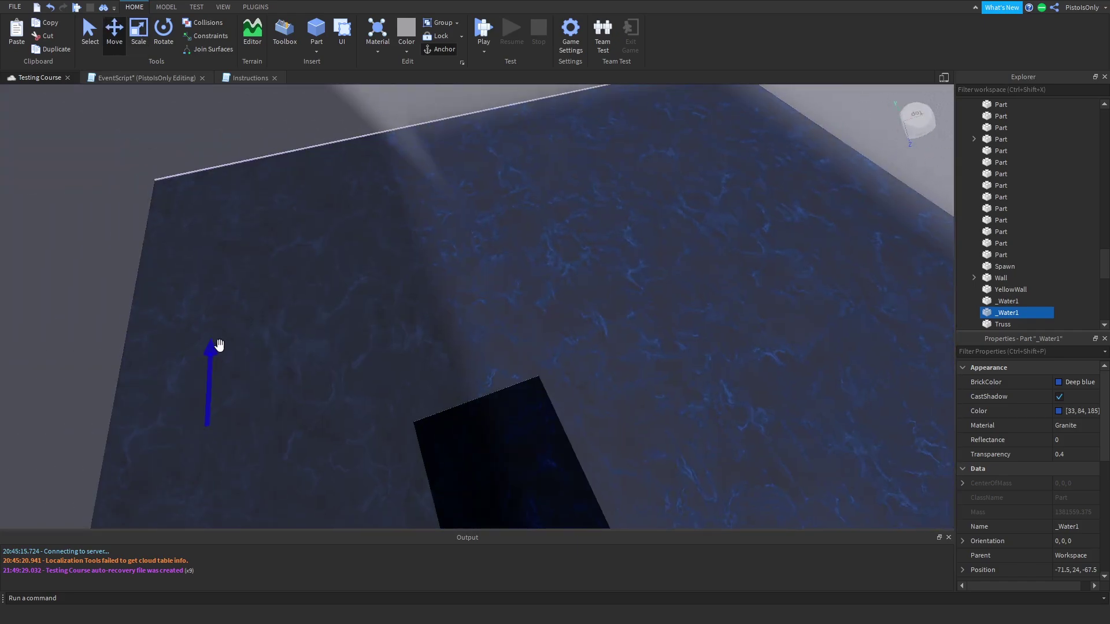
Shorten the _Water1 copy along Z with the Scale tool so its centre sits at about Z -86
right_click_drag(218, 347, 138, 90)
key("s")
left_click(138, 35)
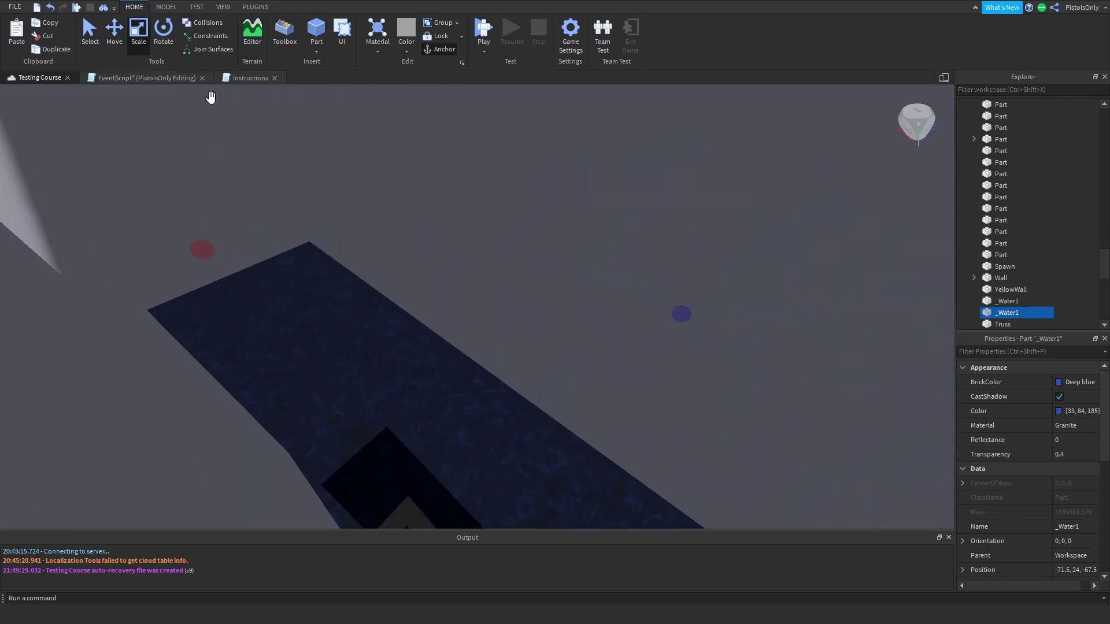
right_click_drag(210, 96, 490, 221)
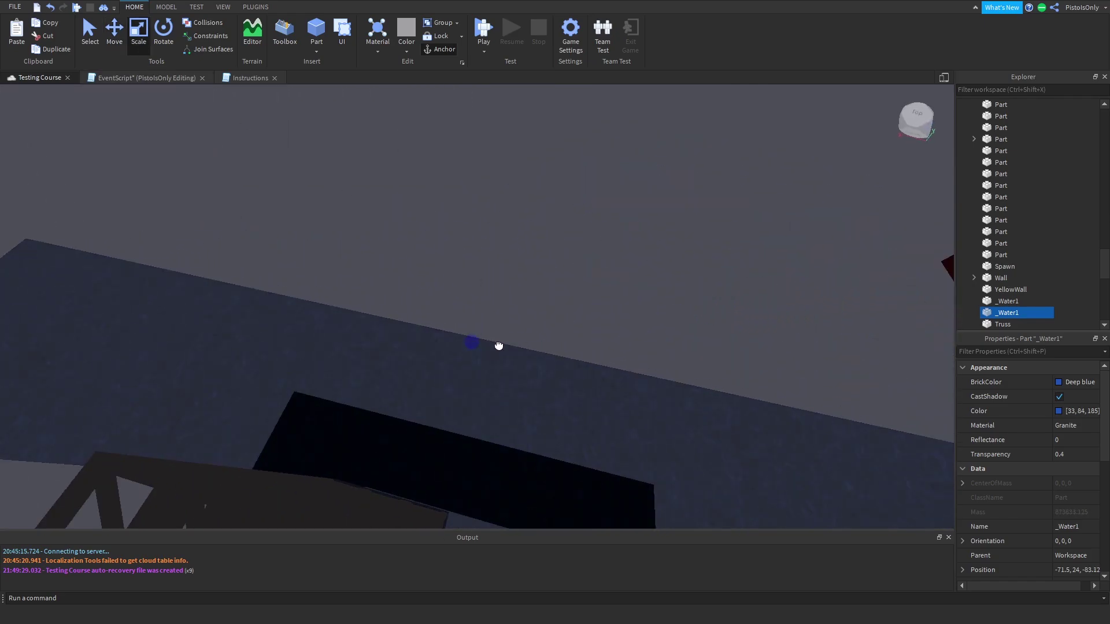
left_click_drag(498, 377, 496, 388)
right_click_drag(495, 388, 470, 289)
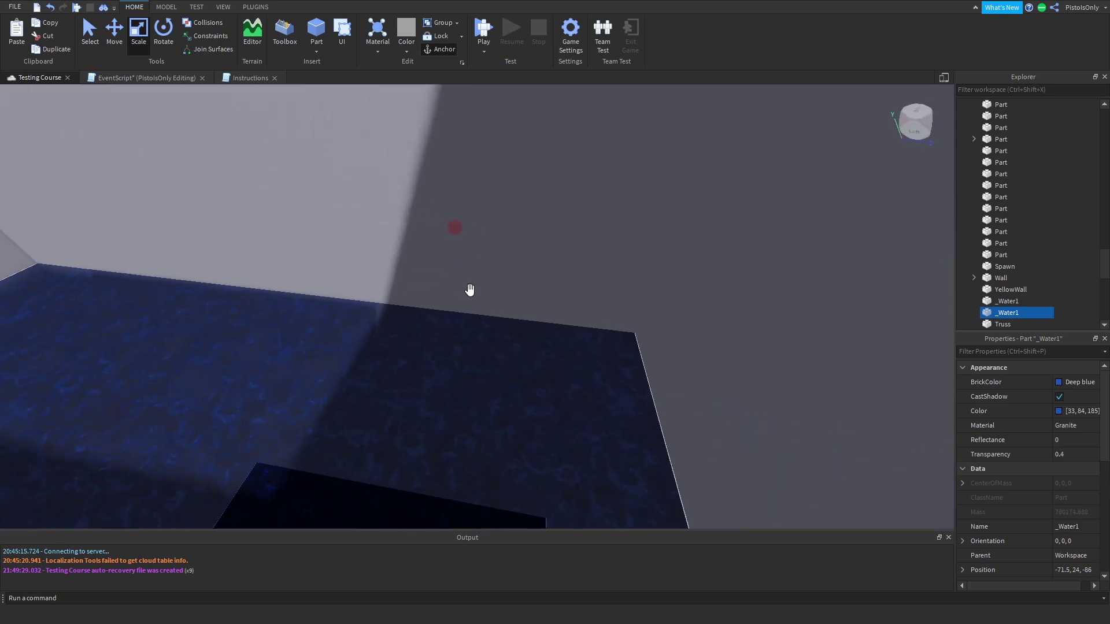
Shrink the _Water1 copy along X so its centre sits at about X -83
left_click_drag(471, 289, 471, 389)
right_click_drag(470, 390, 453, 367)
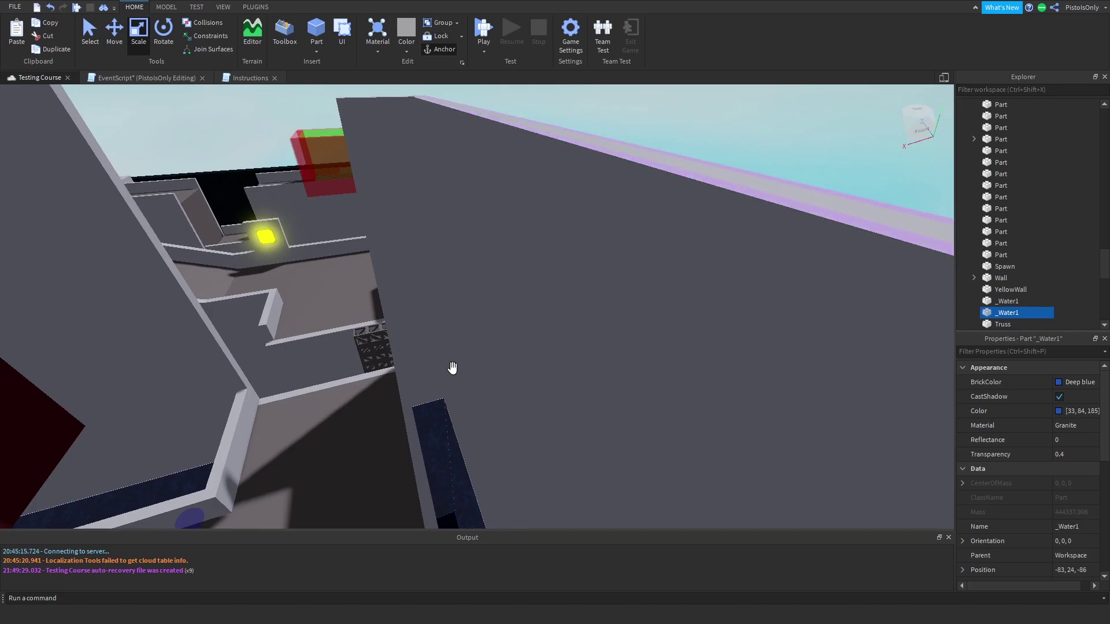
Insert a new block part on the empty pool floor, anchor it and turn off CanCollide
right_click_drag(584, 320, 441, 287)
key("w")
key("w")
key("s")
key("w")
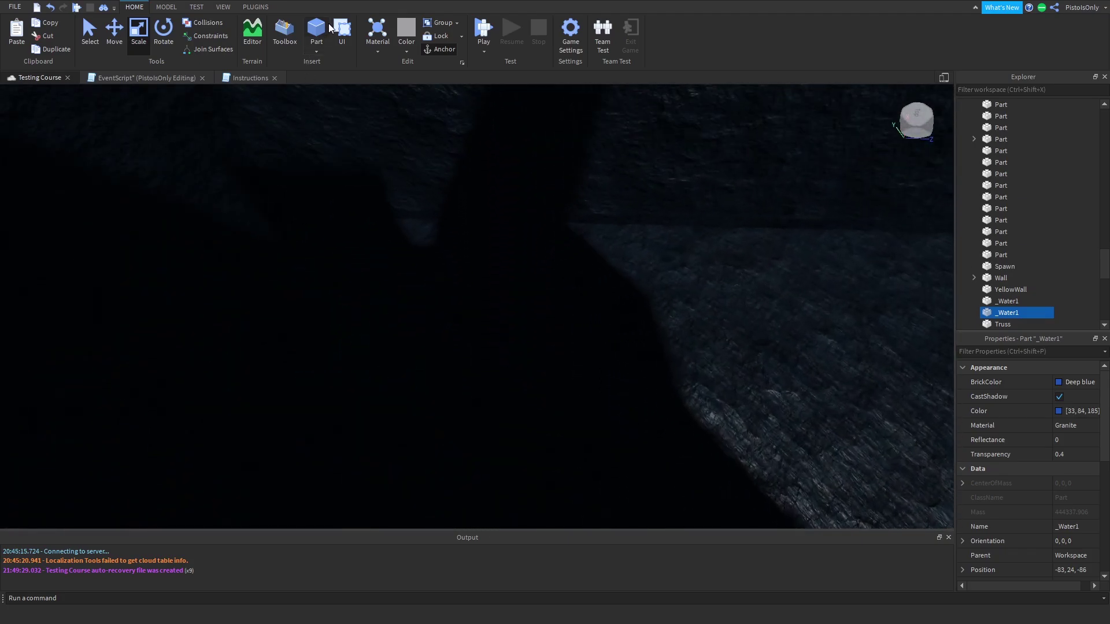
left_click(315, 33)
right_click_drag(453, 191, 455, 193)
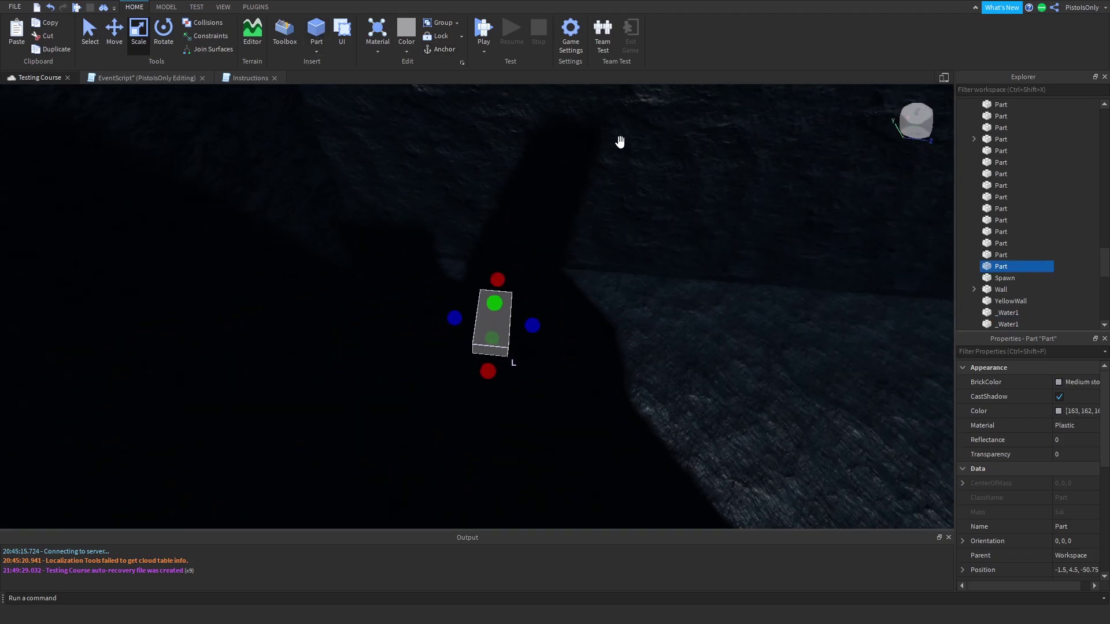
scroll(1080, 468, "down", 5)
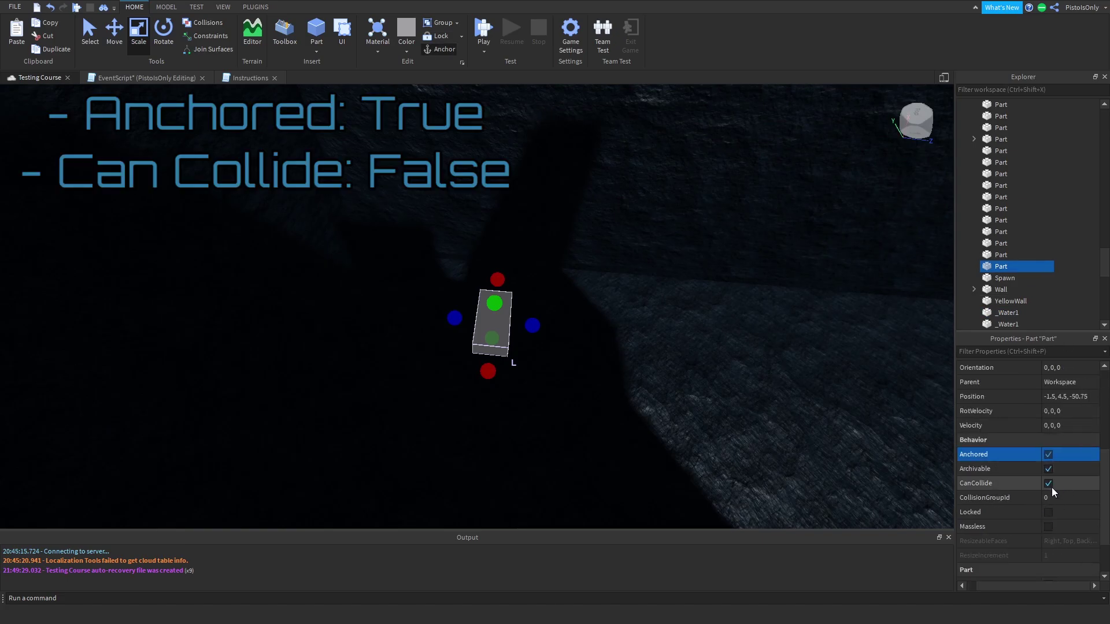
left_click(1050, 486)
Examine the appearance properties of the existing _Water1 part as a reference for the new part
right_click_drag(830, 389, 827, 391)
left_click(775, 314)
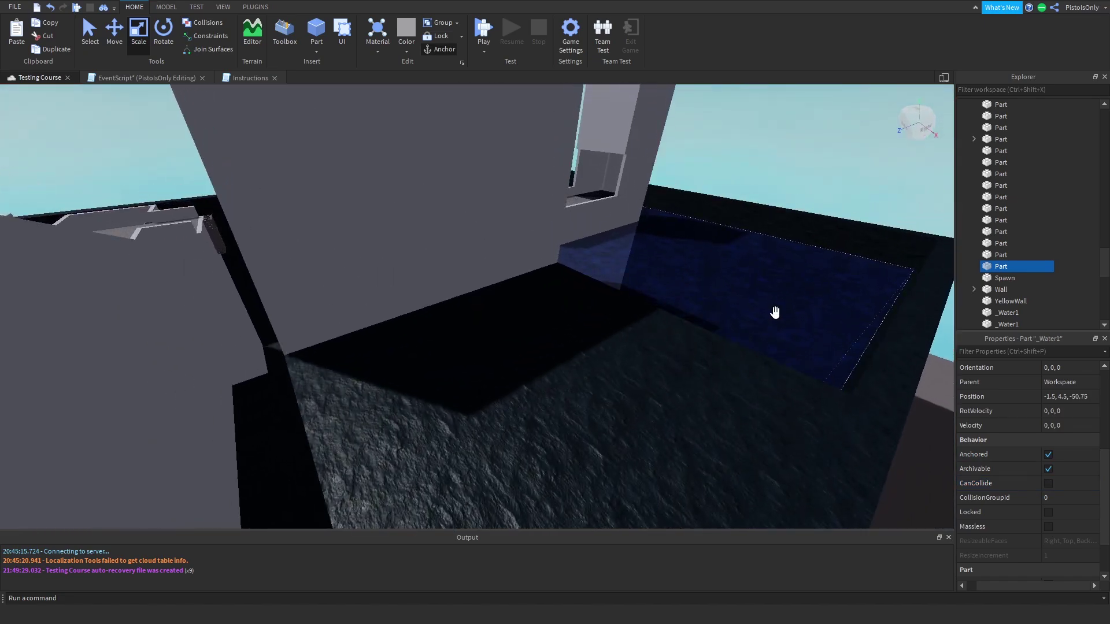
right_click_drag(776, 315, 778, 314)
key("q")
scroll(1004, 435, "up", 4)
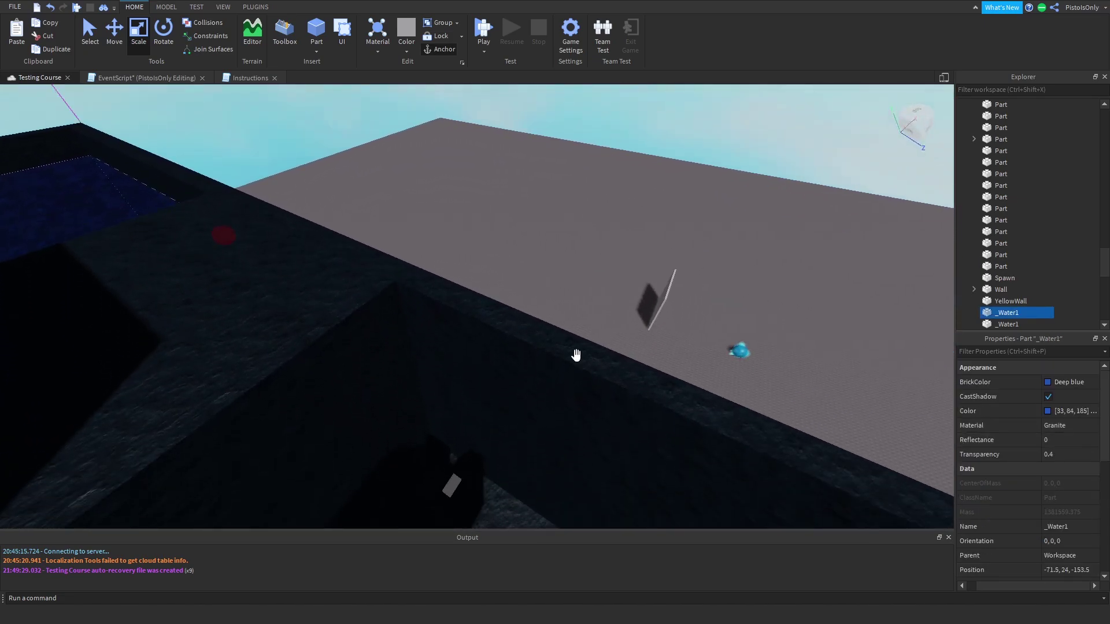
right_click_drag(575, 356, 542, 339)
middle_click_drag(541, 339, 503, 334)
Set the new part's Transparency to 0.4
left_click(439, 363)
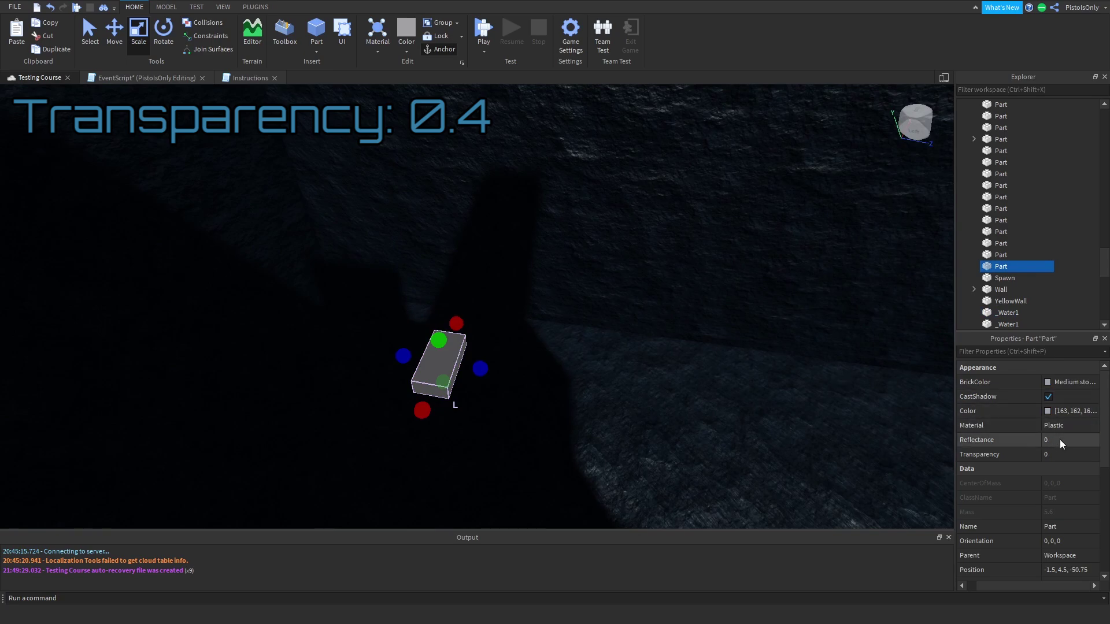
left_click(1060, 455)
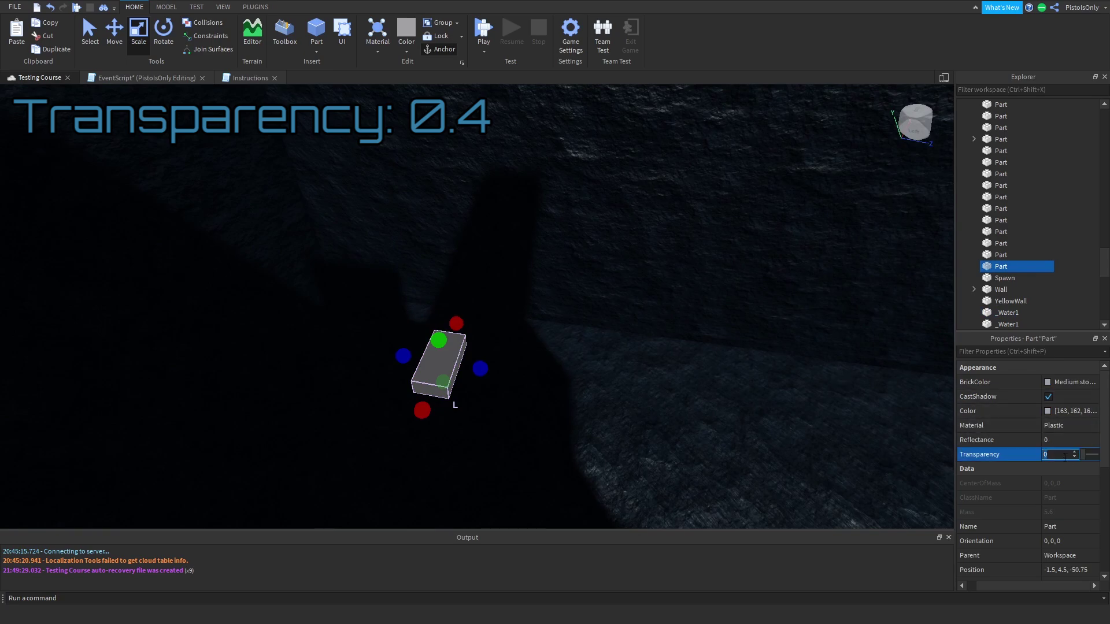
type("0.4")
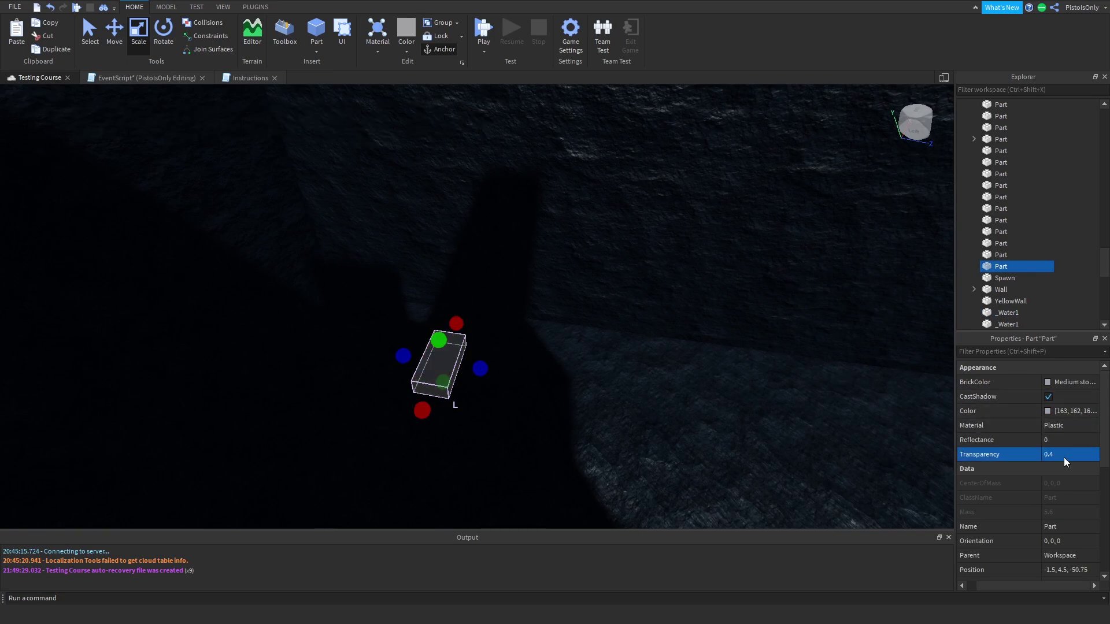
left_click(1072, 411)
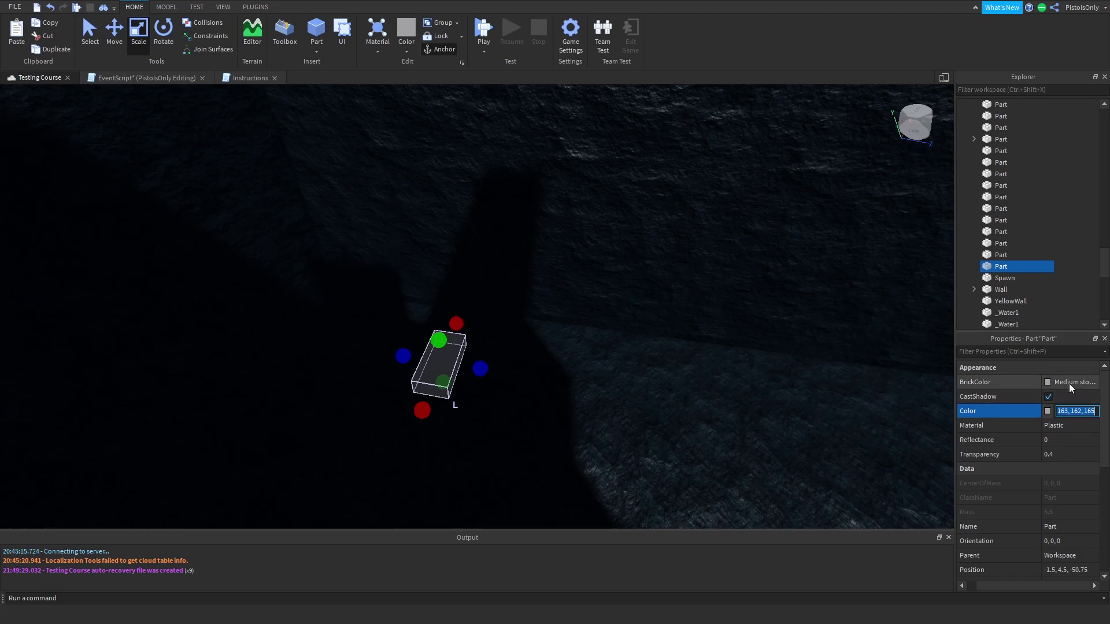
left_click(1069, 383)
left_click(1068, 382)
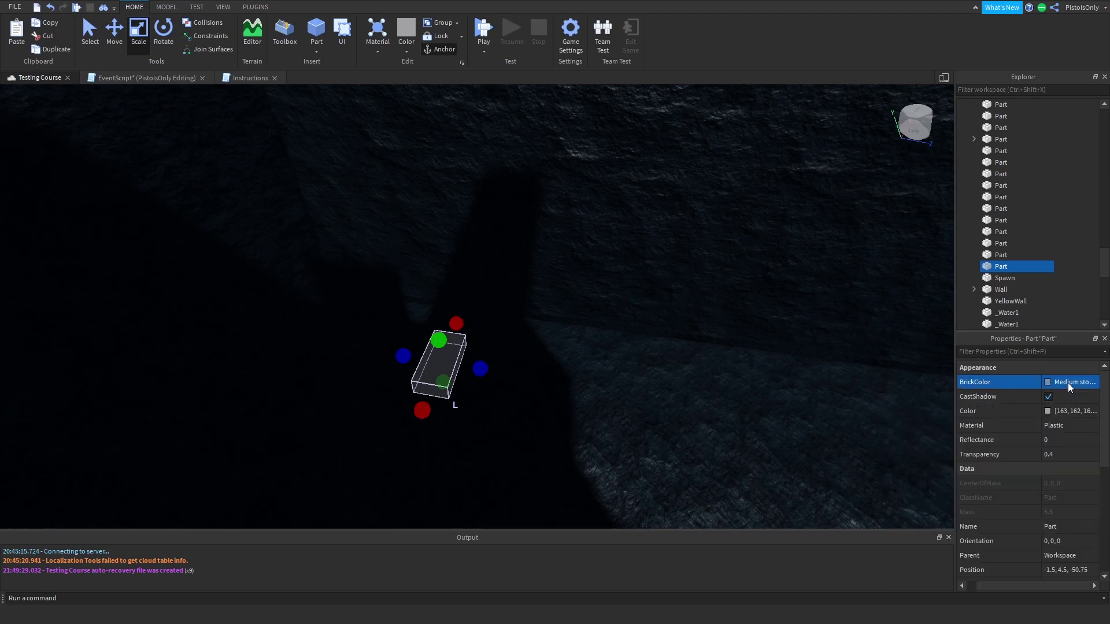
Change the new part's Material to Granite
left_click(1057, 425)
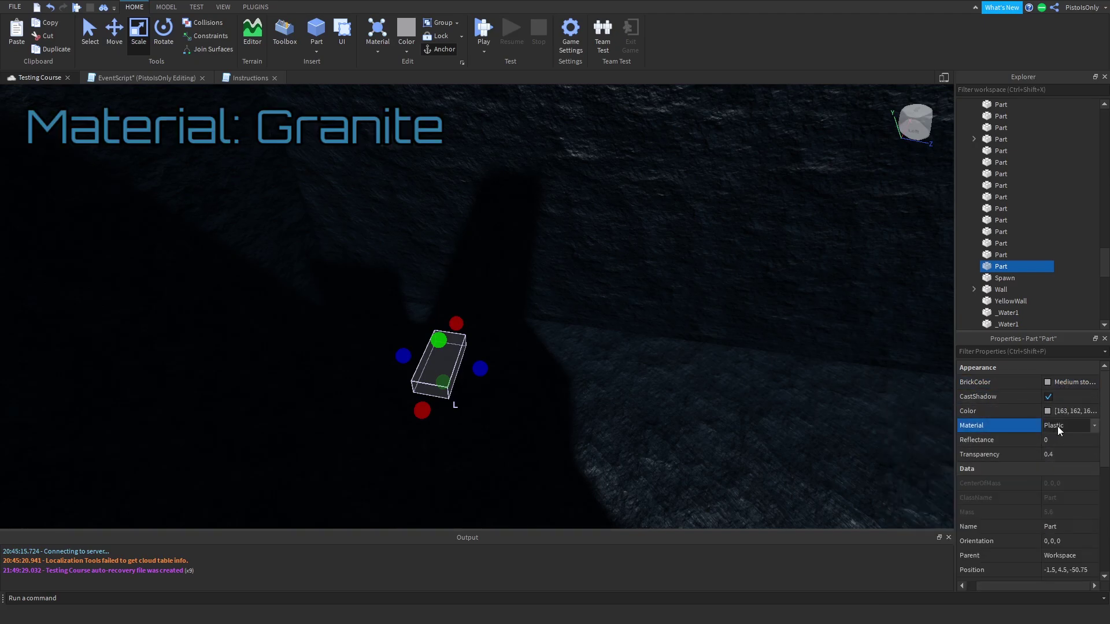
key("g")
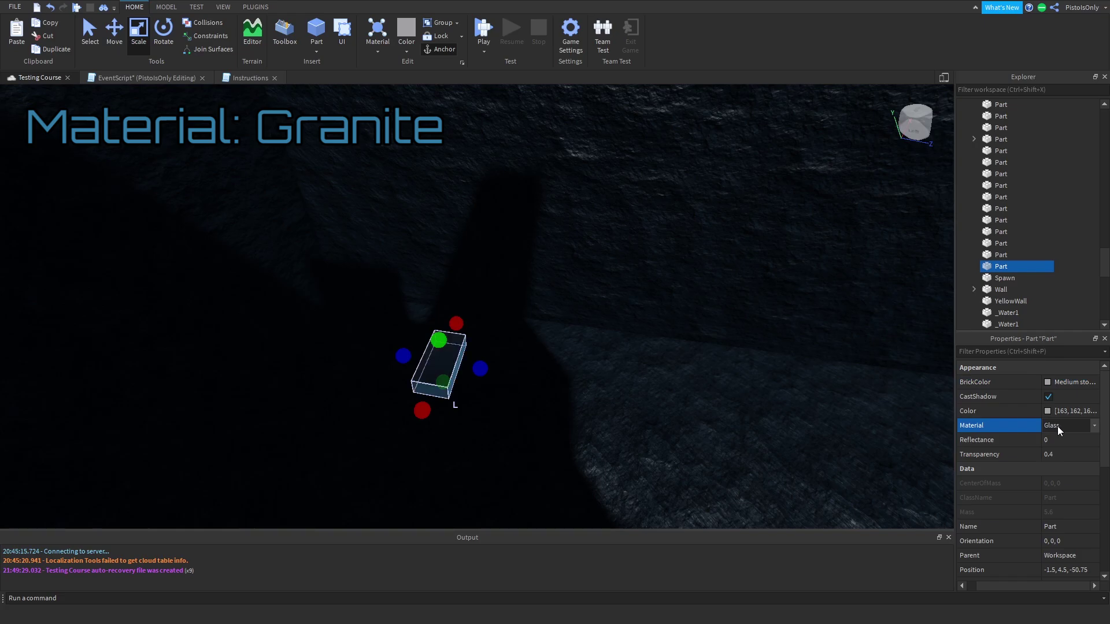
key("g")
scroll(495, 352, "up", 3)
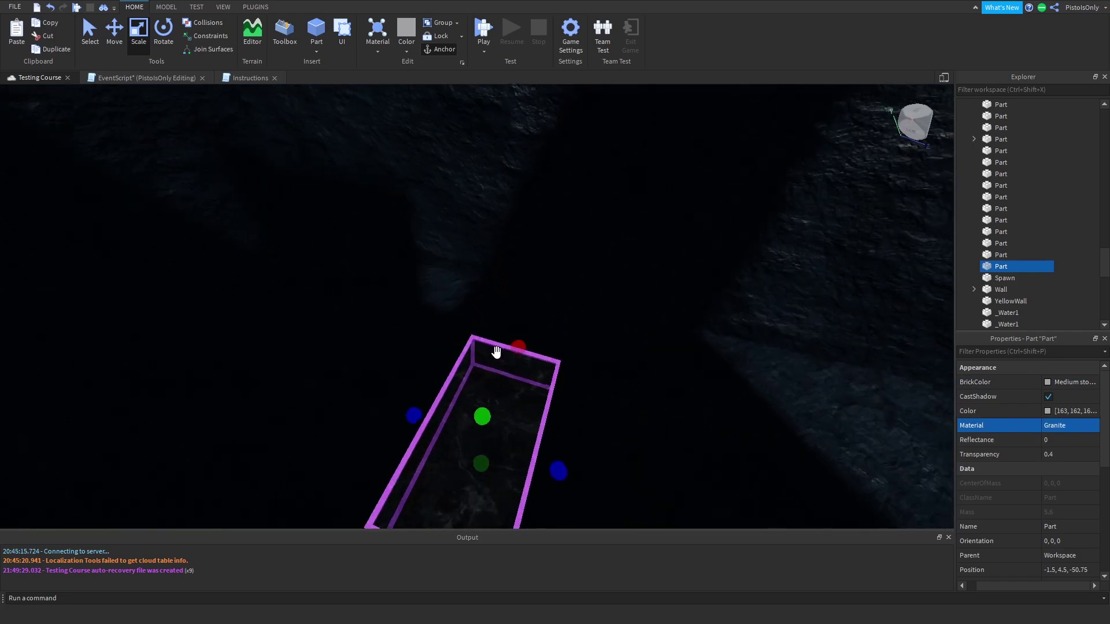
scroll(495, 352, "down", 2)
scroll(659, 323, "down", 3)
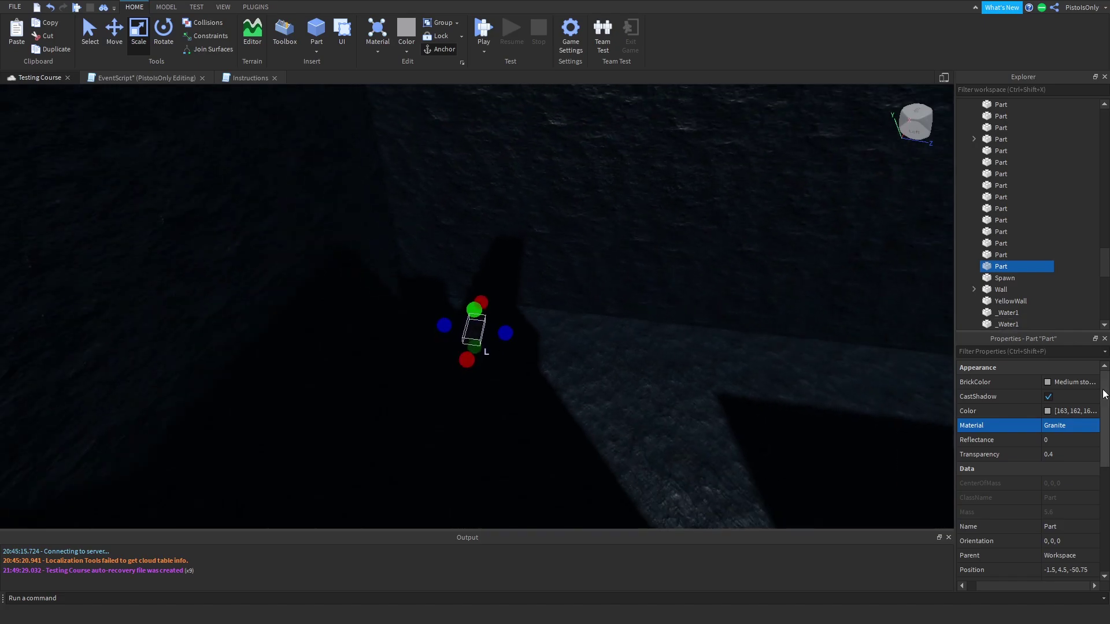
right_click_drag(584, 315, 603, 316)
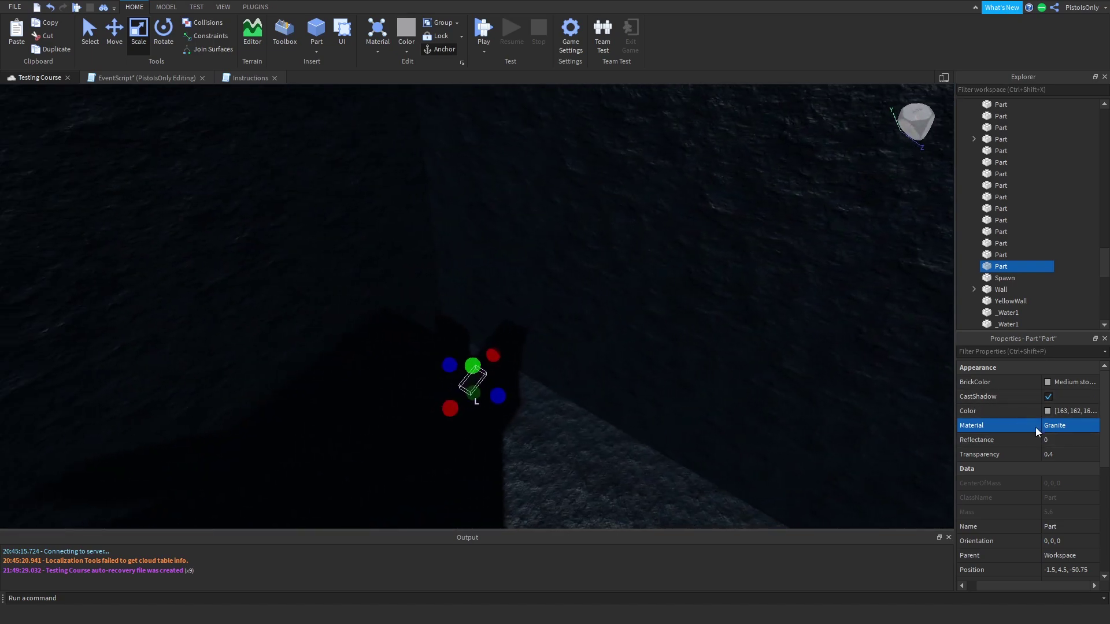
Set the new part's Color to the dark purple basic colour, RGB 85, 0, 127
left_click(1047, 411)
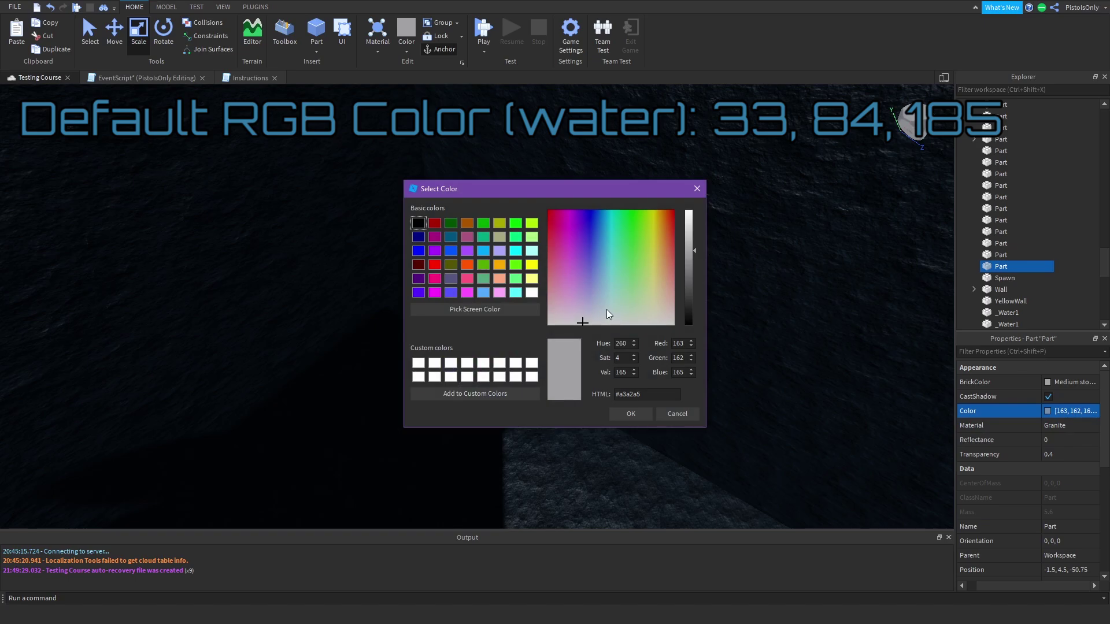
left_click(417, 278)
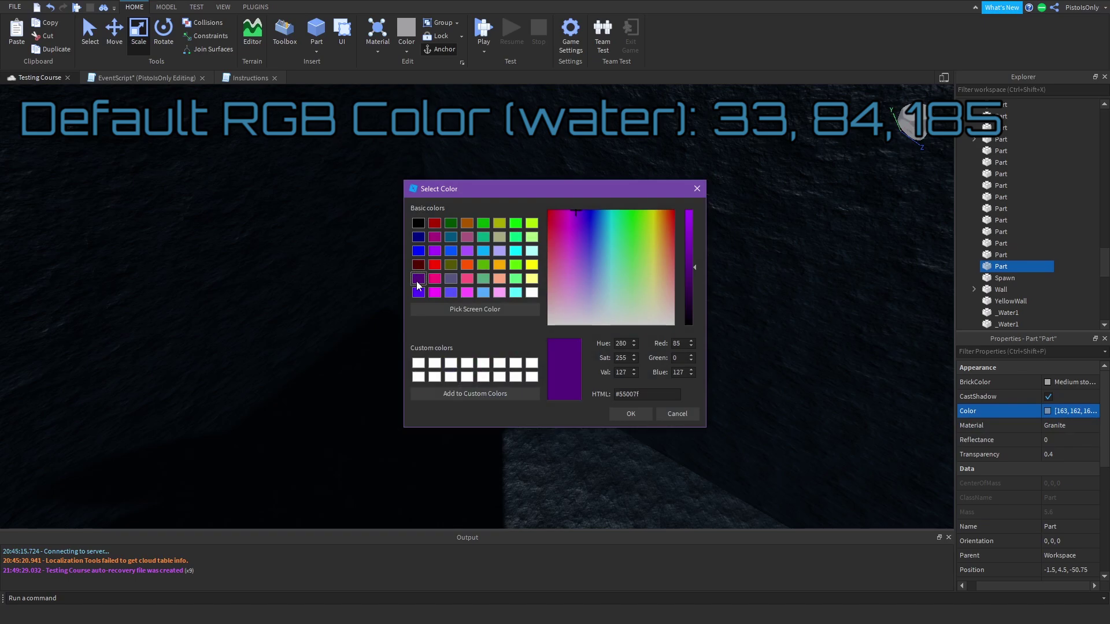
left_click(625, 420)
scroll(557, 351, "up", 3)
right_click_drag(557, 354, 632, 314)
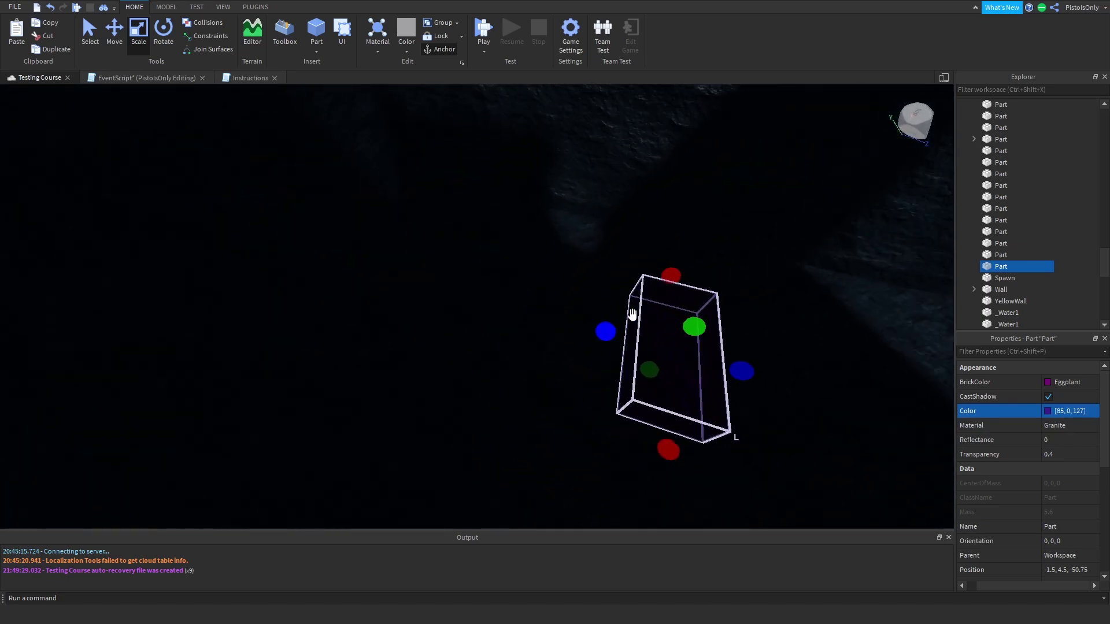
Scale the new purple water part to 151, 32, 128 so it fills the obstacle course's end pool
left_click_drag(632, 313, 403, 248)
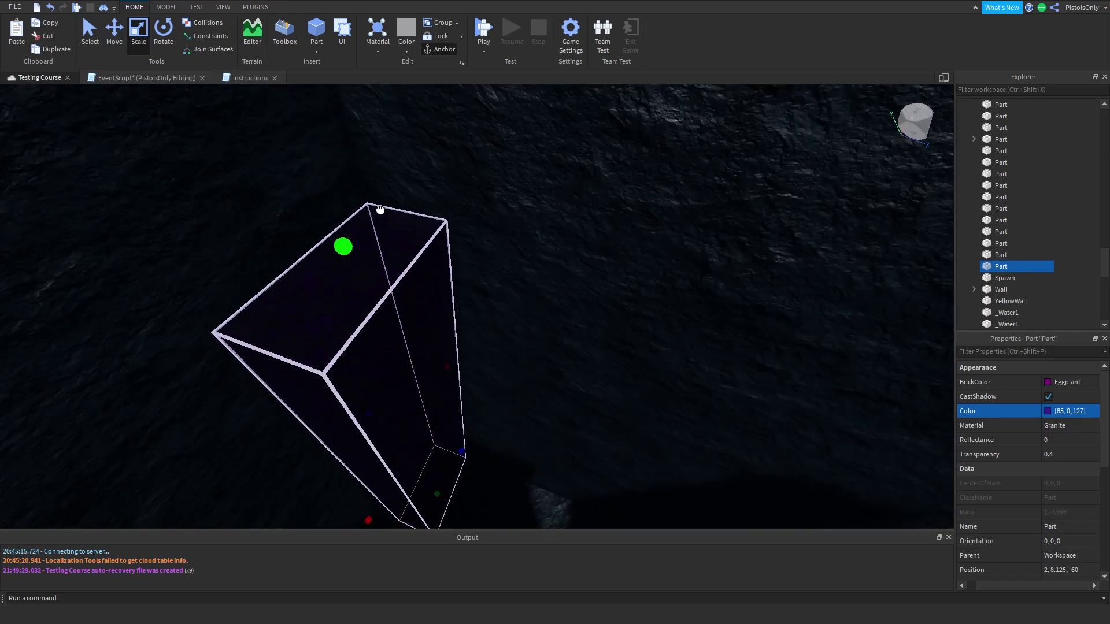
left_click_drag(381, 211, 379, 211)
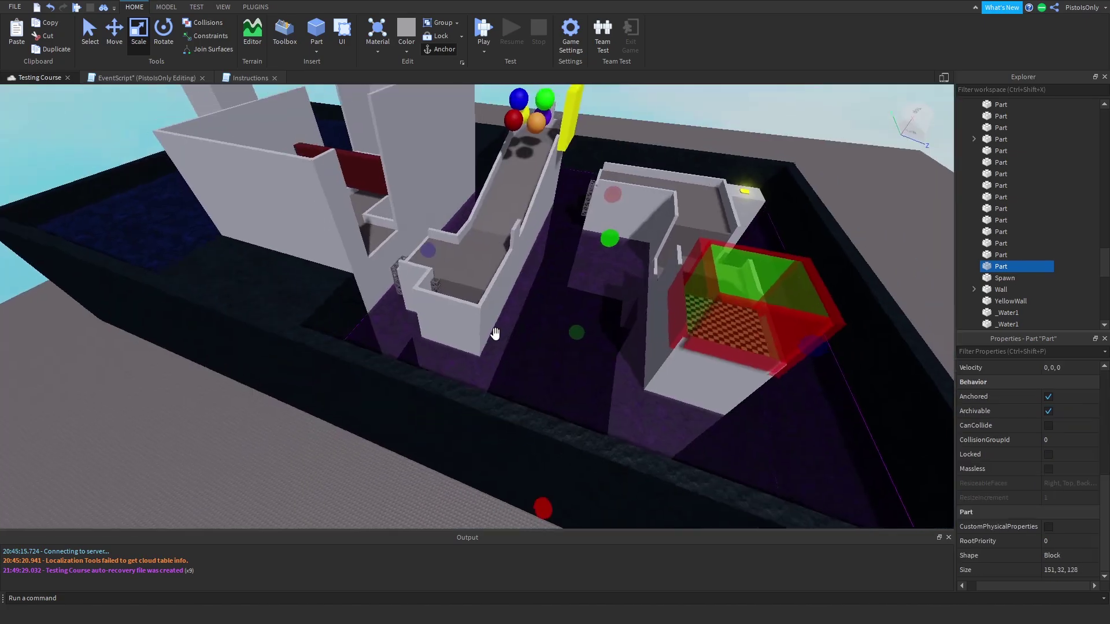
scroll(448, 414, "up", 3)
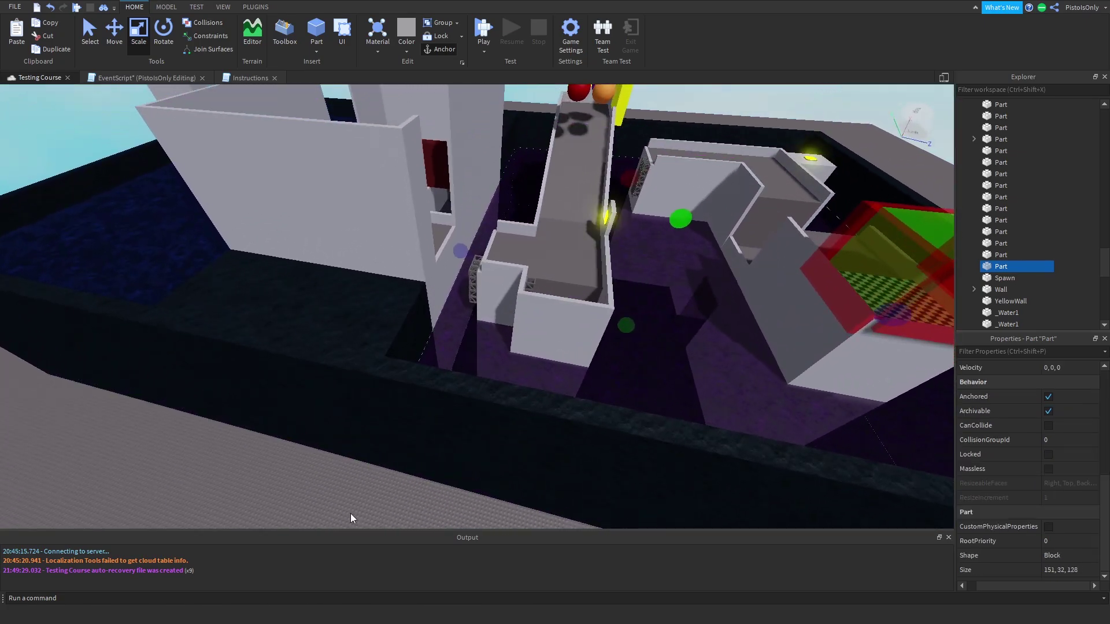
Set the Color of the _Water1 part in the walled middle section to a lighter blue, RGB 34, 125, 185
left_click(350, 513)
key("w")
key("e")
right_click_drag(435, 403, 460, 394)
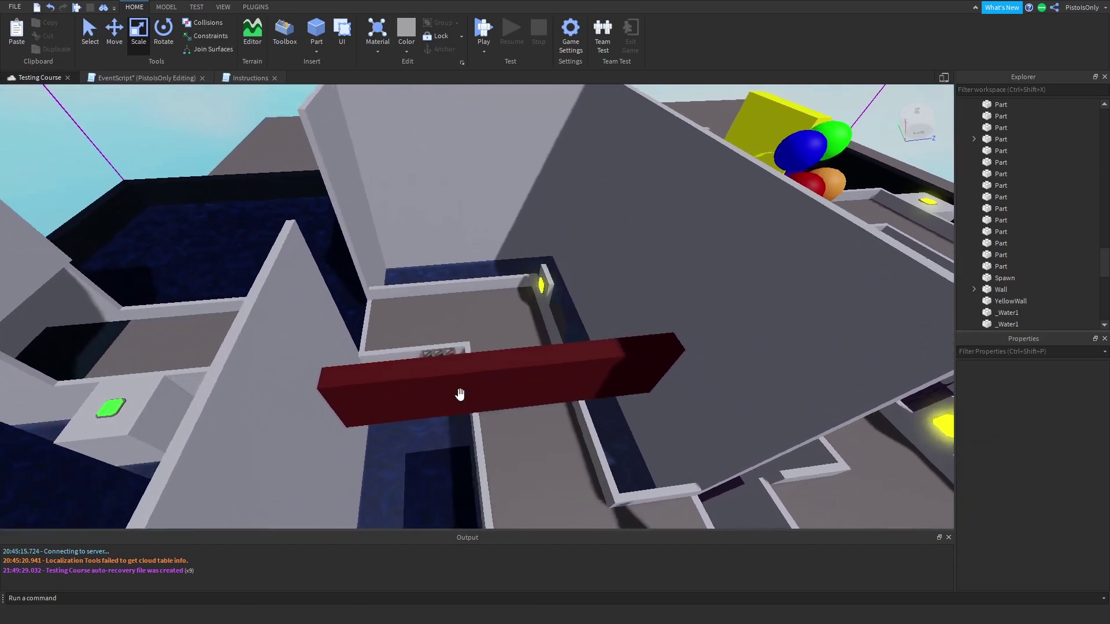
scroll(456, 416, "up", 15)
left_click(434, 376)
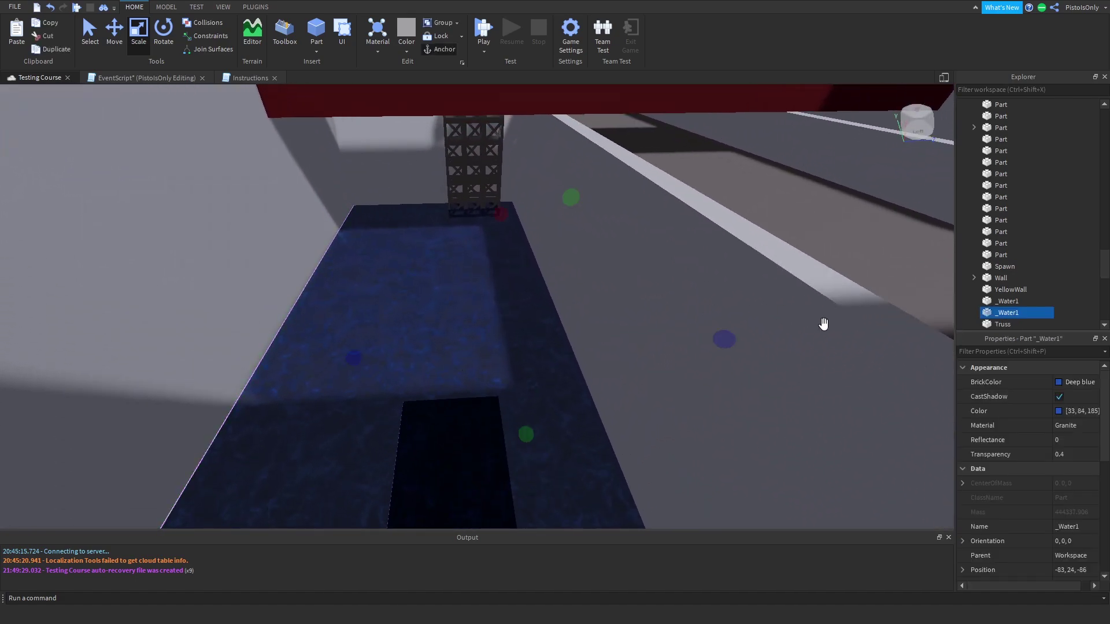
left_click(1060, 410)
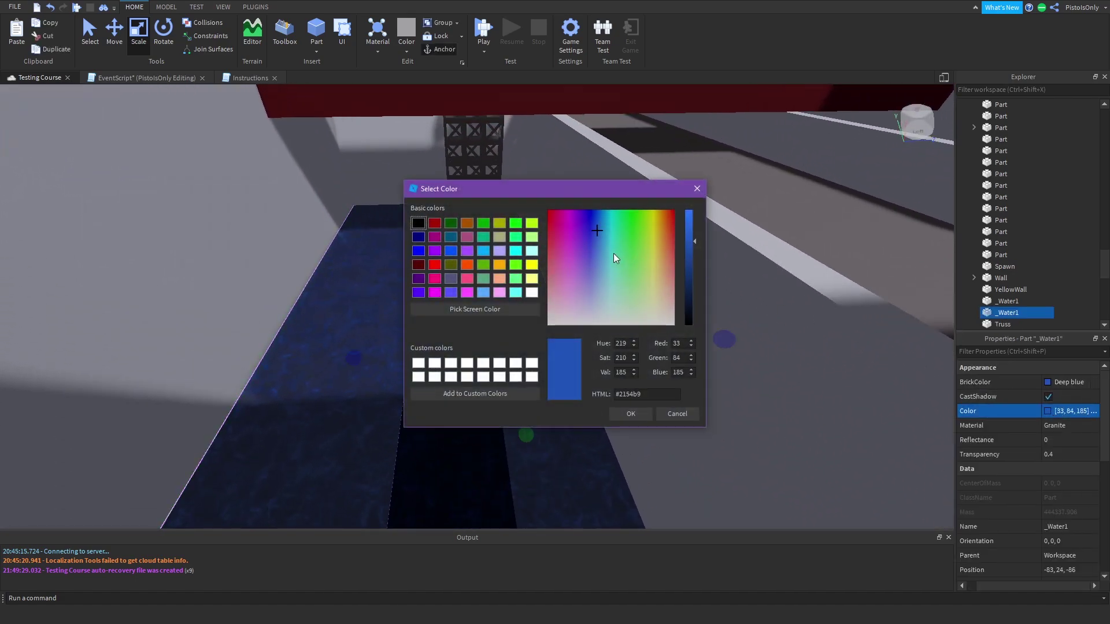
left_click_drag(606, 233, 601, 231)
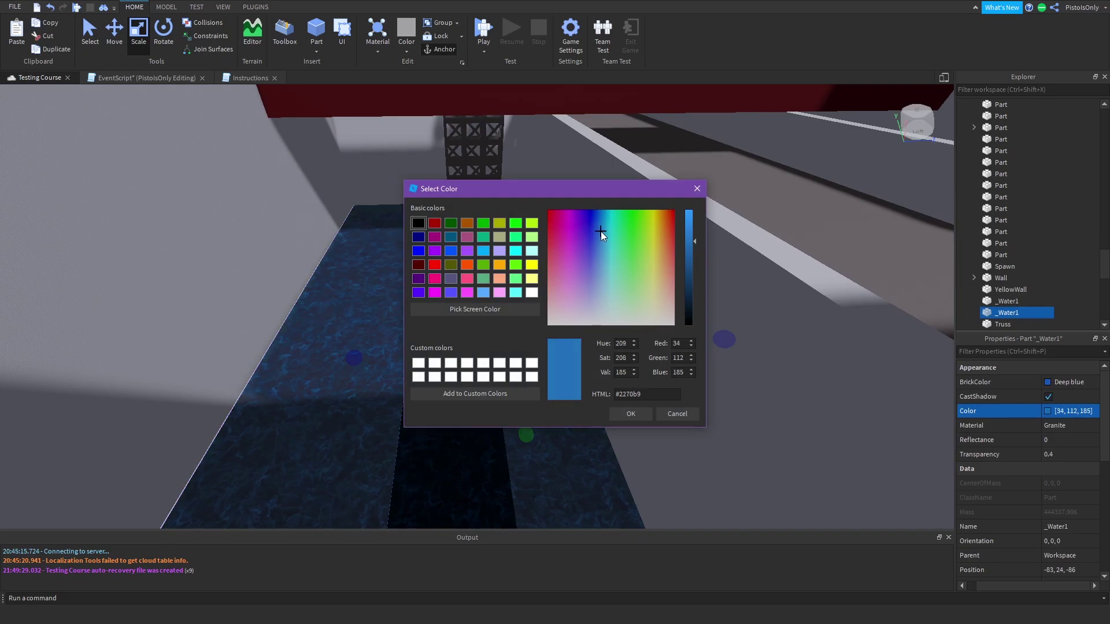
left_click(629, 415)
scroll(583, 301, "down", 10)
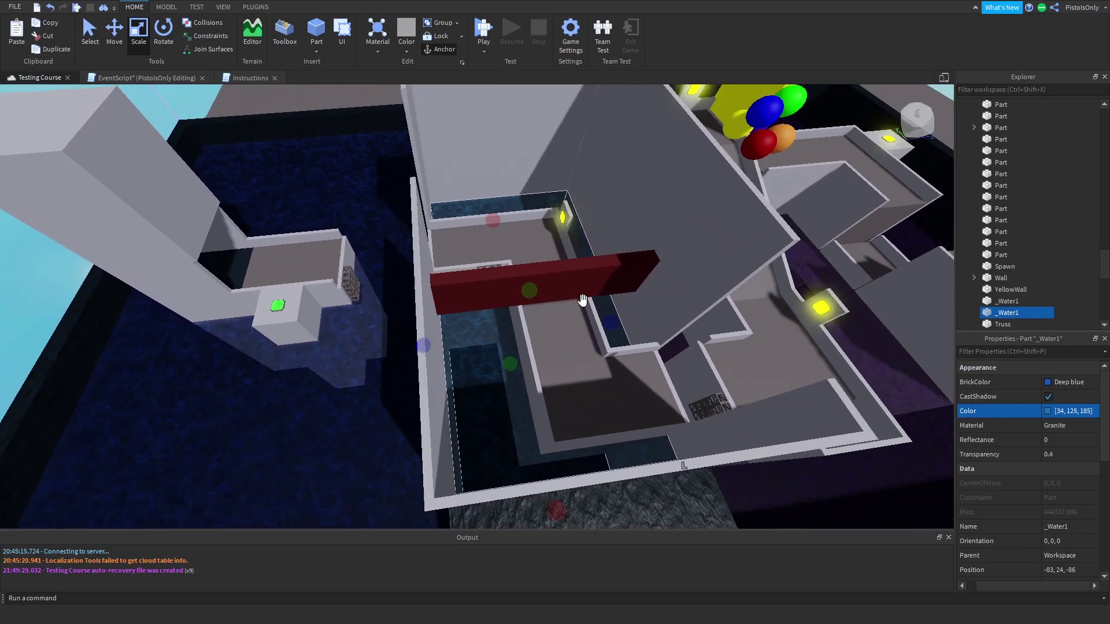
Rename the lighter blue water part in the walled middle section as _Water2
scroll(1009, 290, "down", 4)
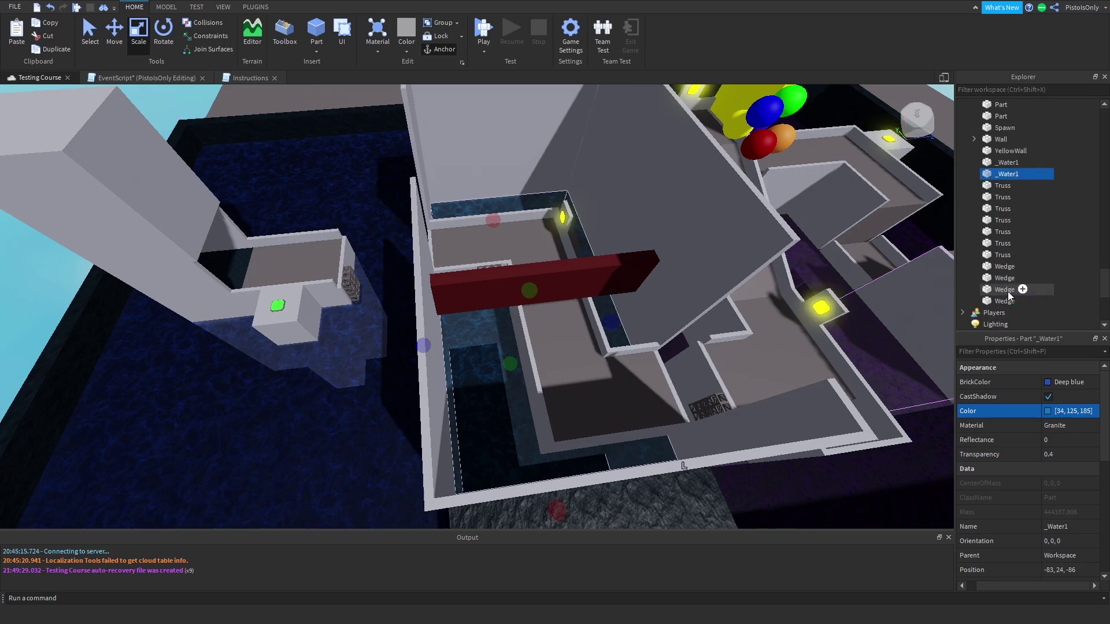
right_click_drag(653, 324, 593, 325)
left_click(347, 382)
right_click_drag(347, 381, 405, 368)
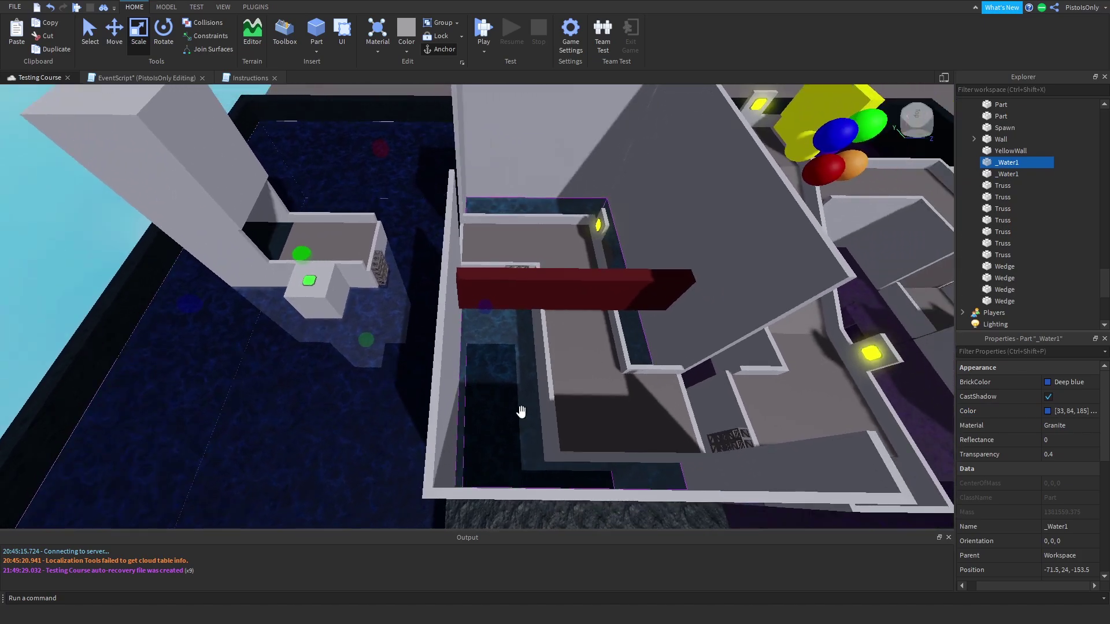
right_click_drag(521, 412, 515, 411)
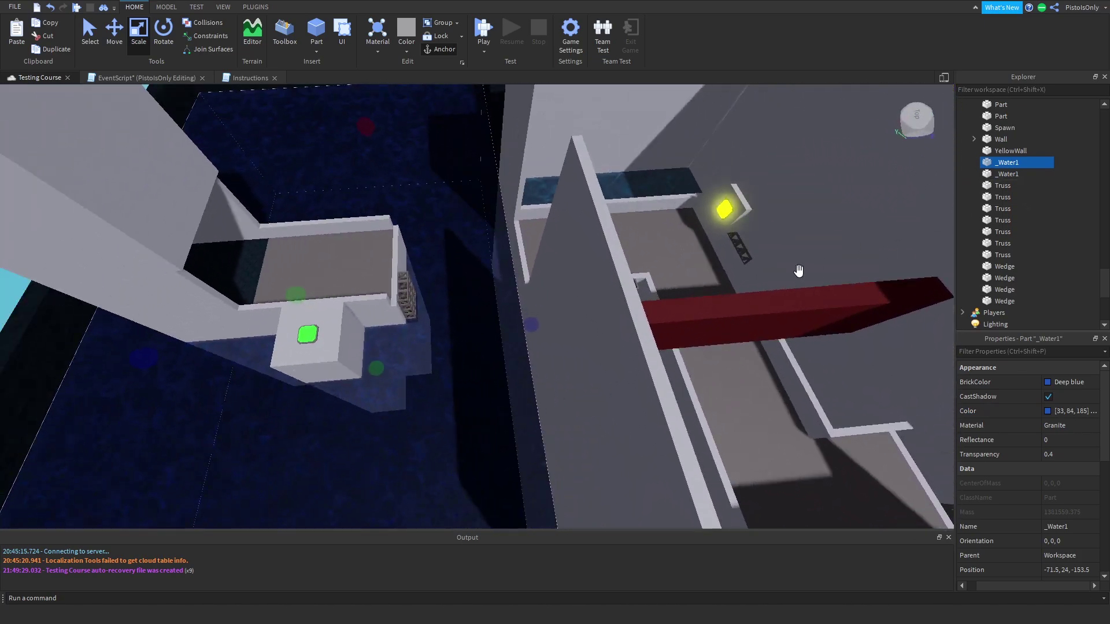
right_click_drag(589, 362, 592, 362)
left_click(629, 345)
right_click(1002, 174)
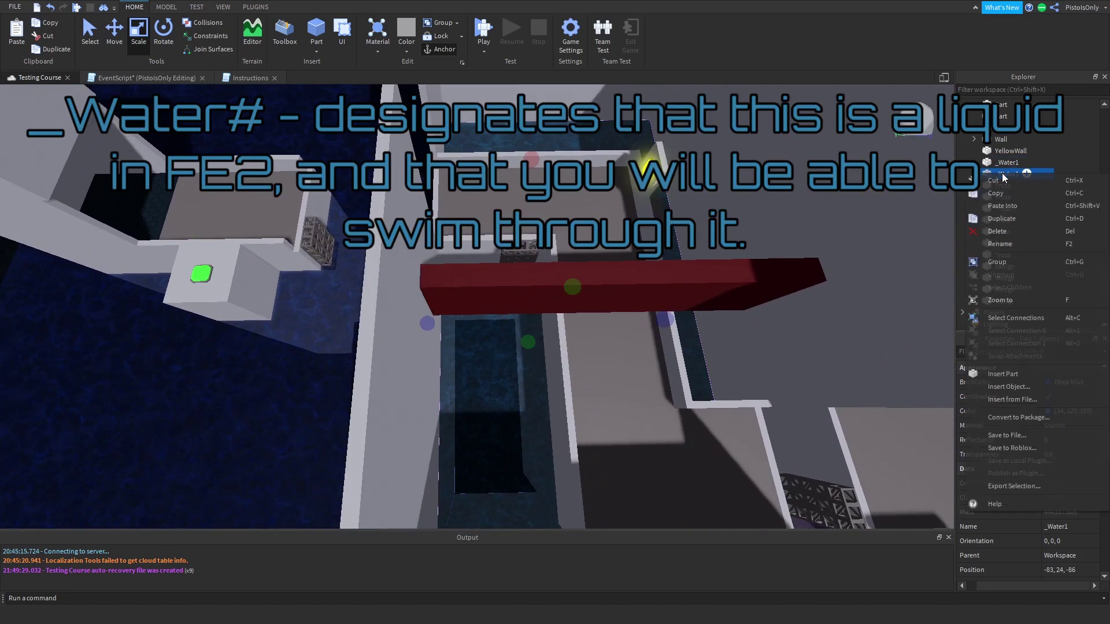
left_click(1022, 245)
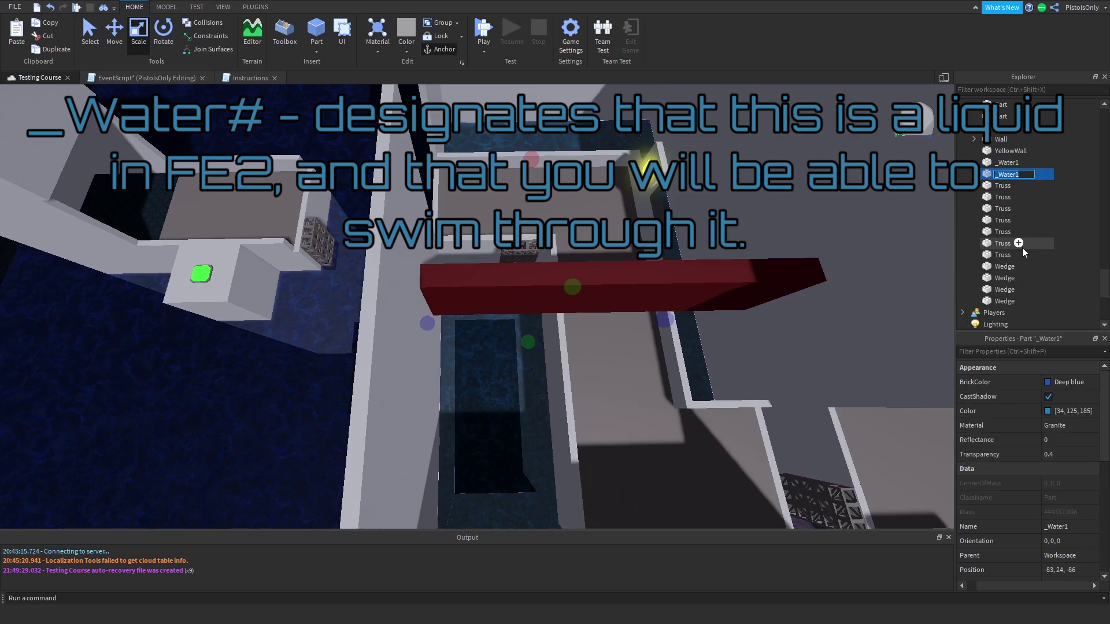
key("Right")
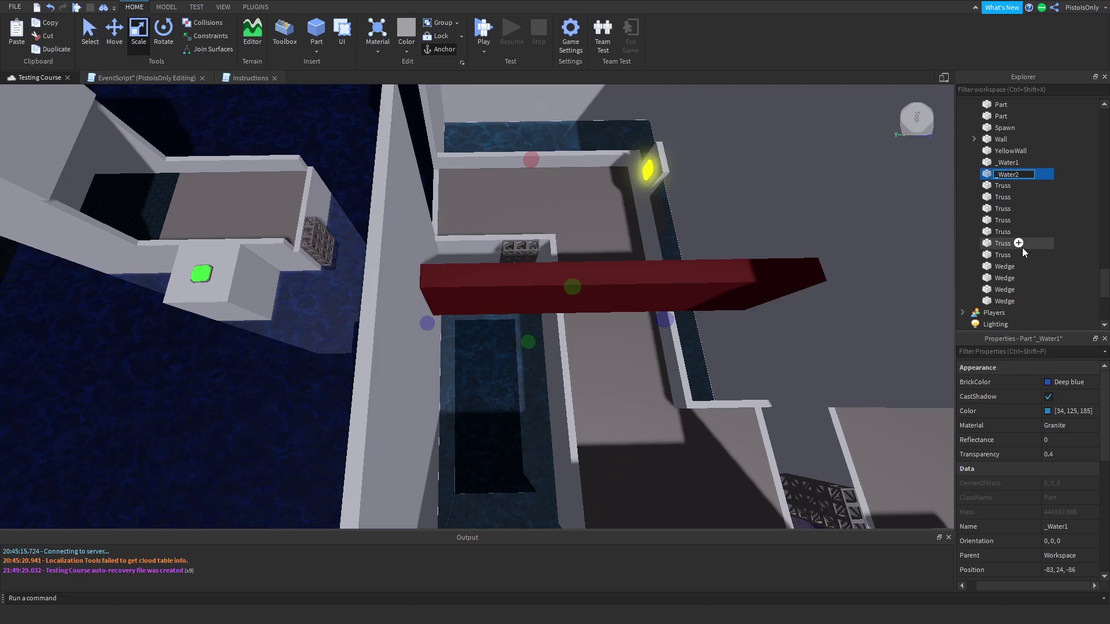
type("2")
key("Return")
Rename the purple granite water part as _Water3
right_click_drag(669, 212, 672, 213)
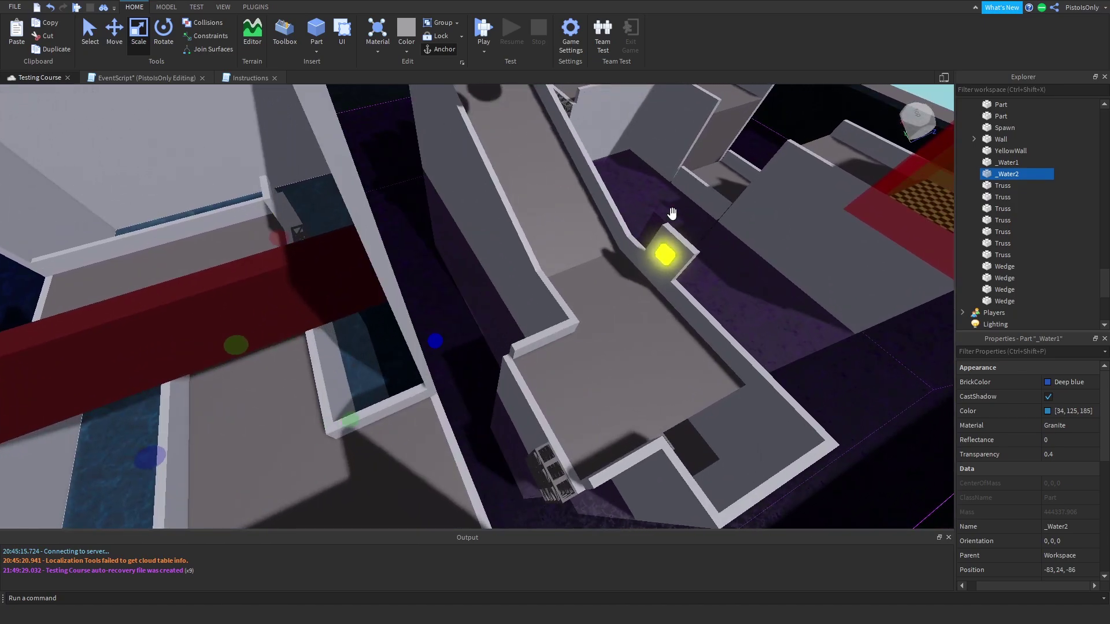
right_click_drag(671, 214, 545, 315)
left_click(545, 314)
key("a")
key("w")
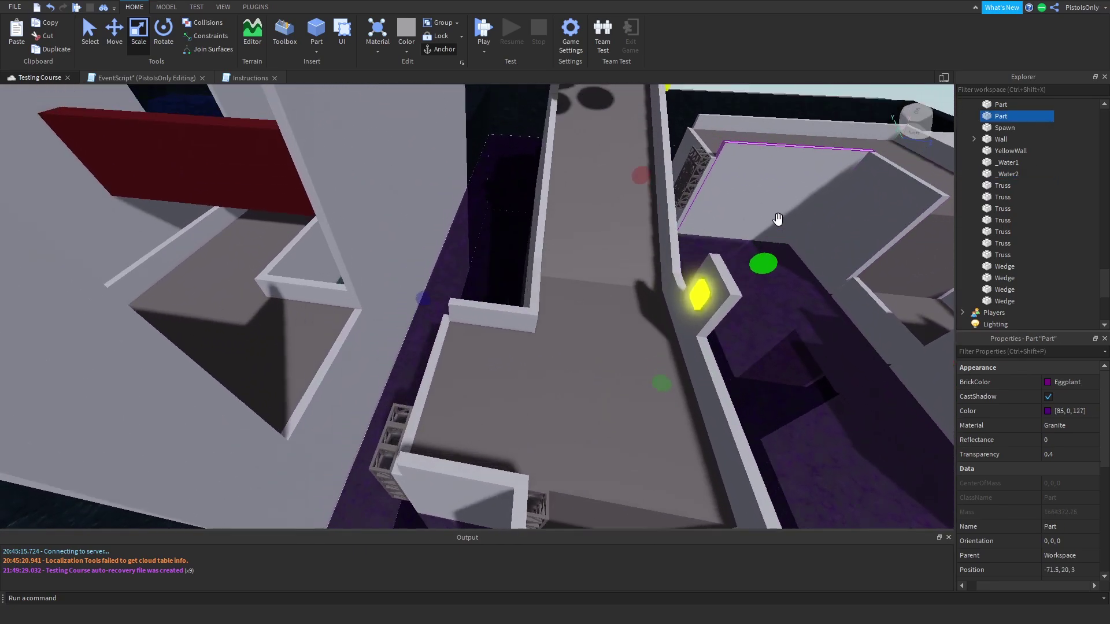
right_click(992, 119)
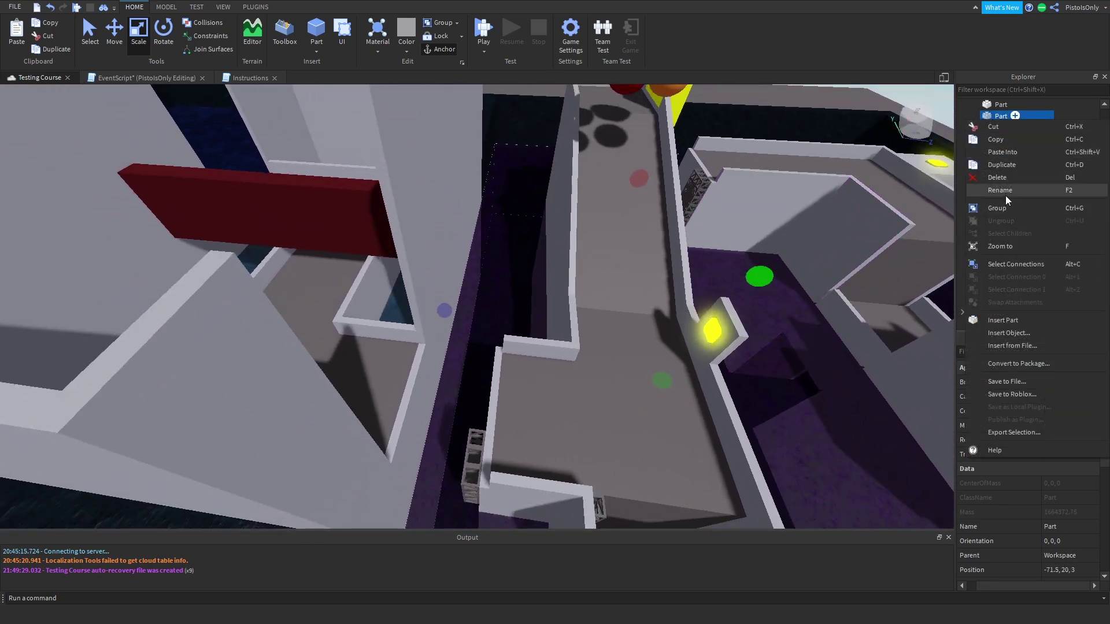
left_click(1004, 192)
type("_Water3")
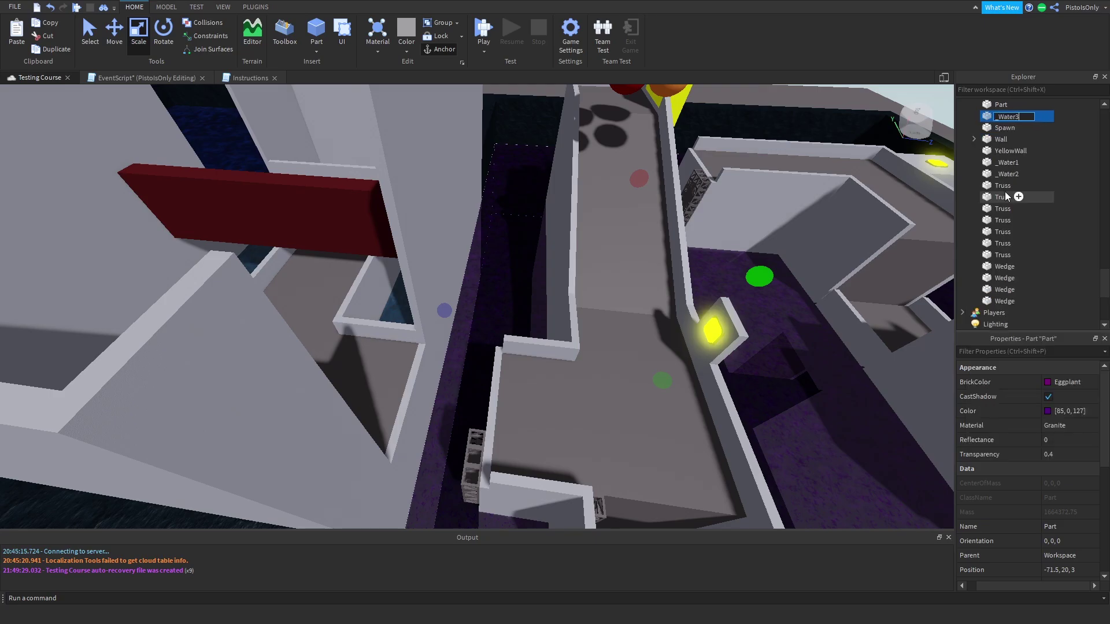
key("Return")
Move the dark blue _Water1 part of the first pool into the Intro model and collapse that model
right_click_drag(783, 177, 782, 177)
key("a")
key("w")
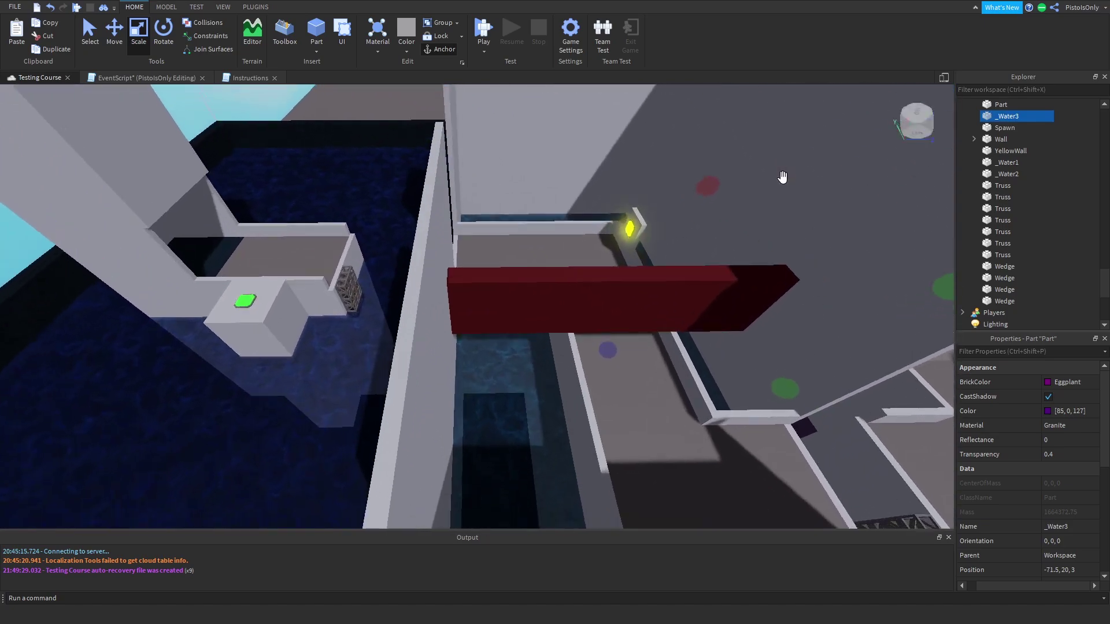
left_click(530, 330)
key("w")
right_click_drag(530, 330, 530, 330)
key("a")
key("d")
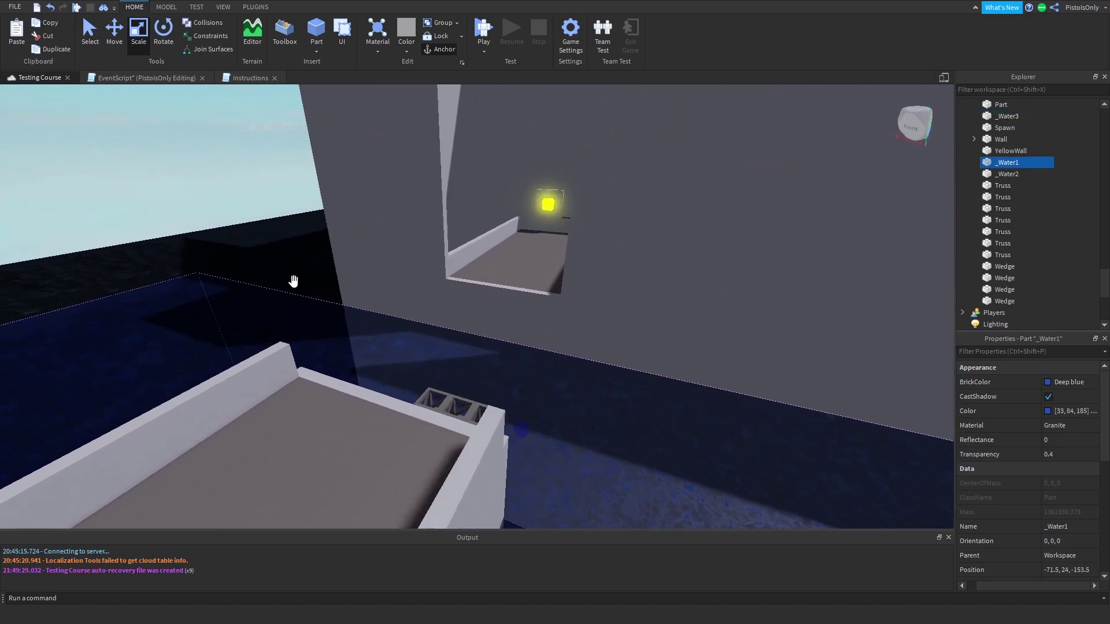
key("s")
right_click_drag(316, 278, 334, 272)
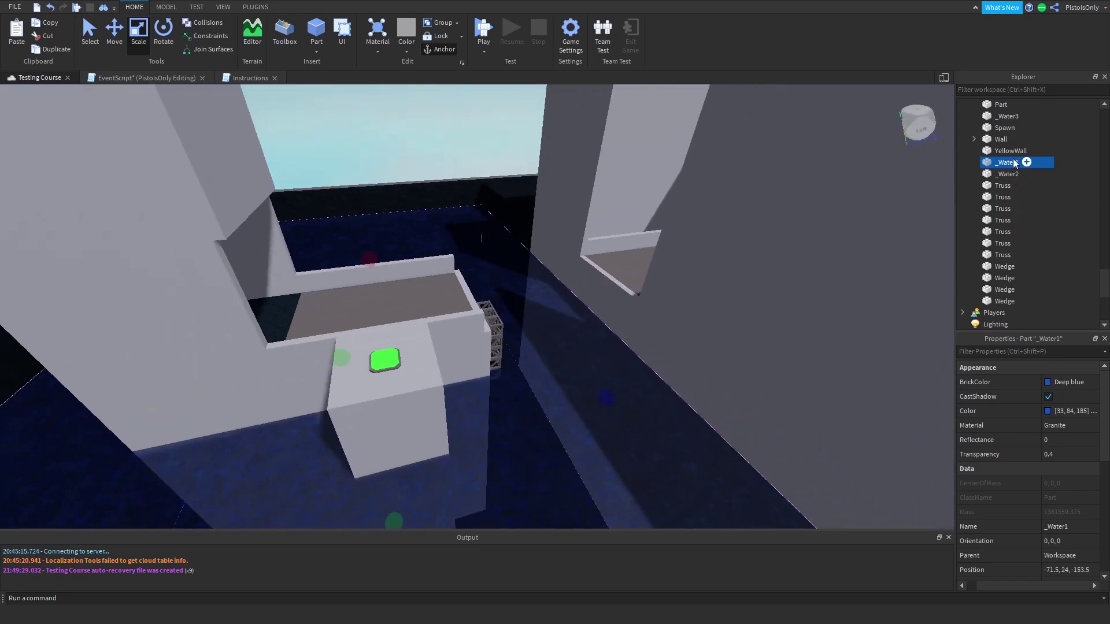
left_click_drag(1014, 163, 999, 207)
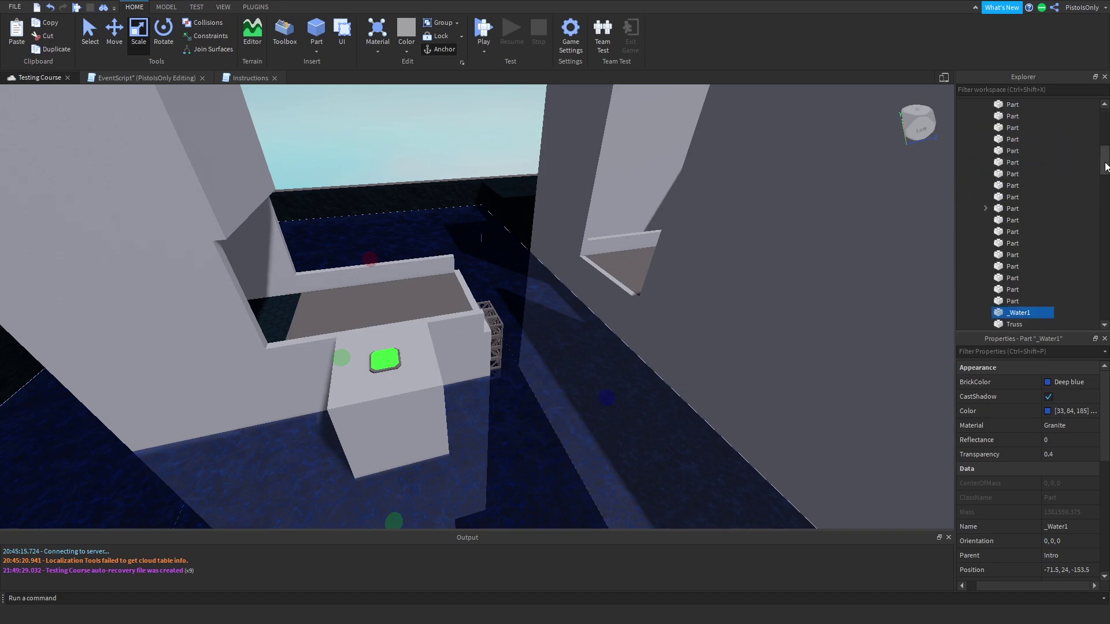
left_click_drag(1105, 162, 1105, 124)
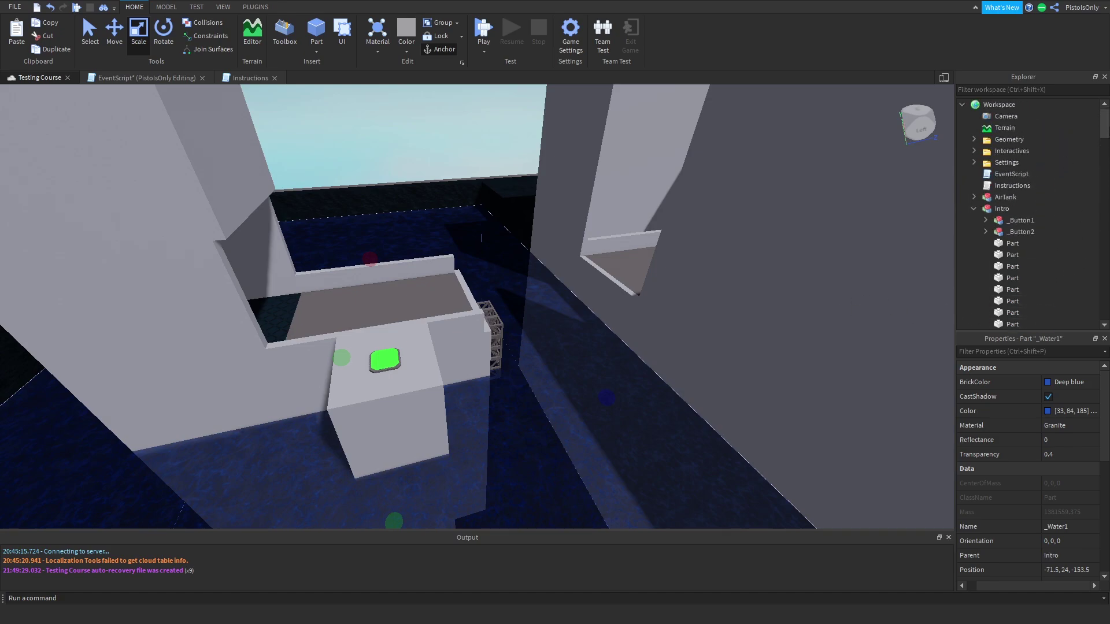
left_click(974, 209)
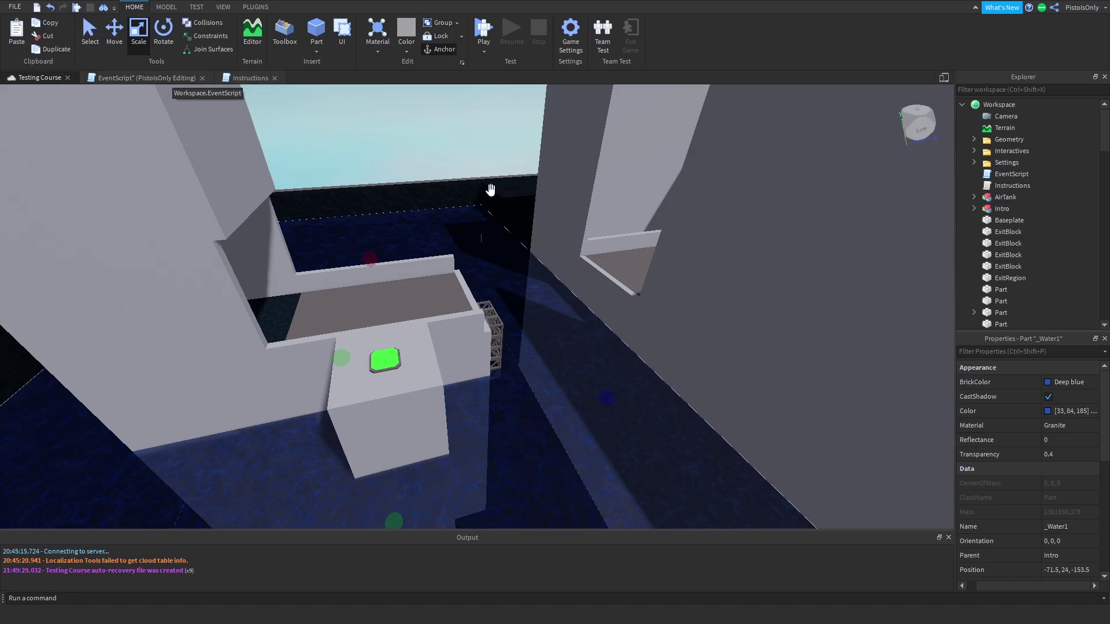
Insert a StringValue object into the purple _Water3 part
right_click_drag(491, 193, 545, 210)
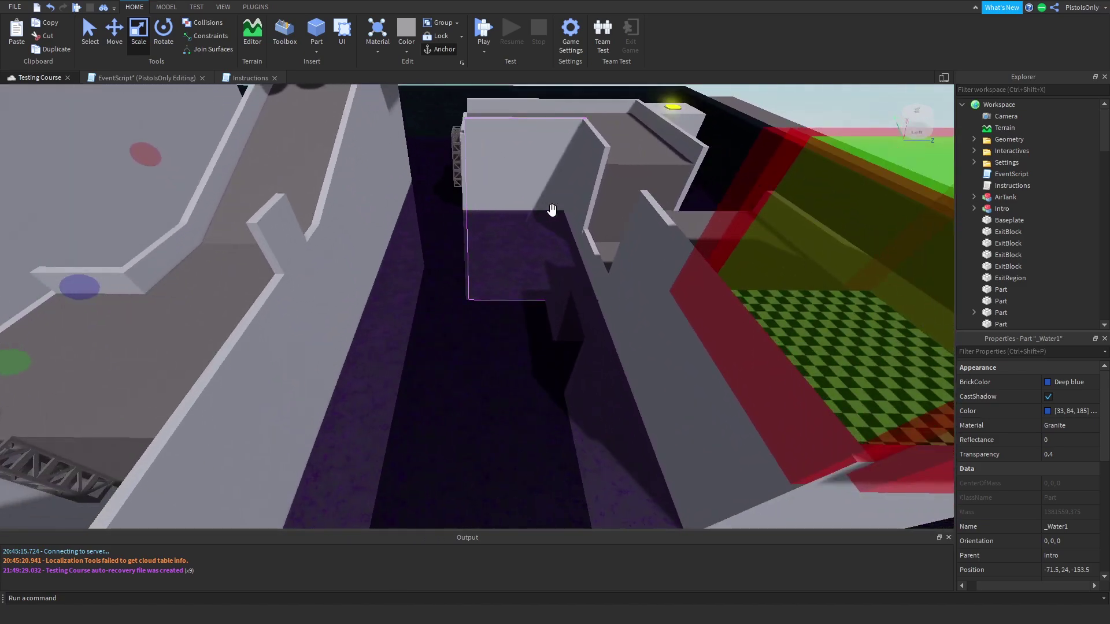
left_click(516, 320)
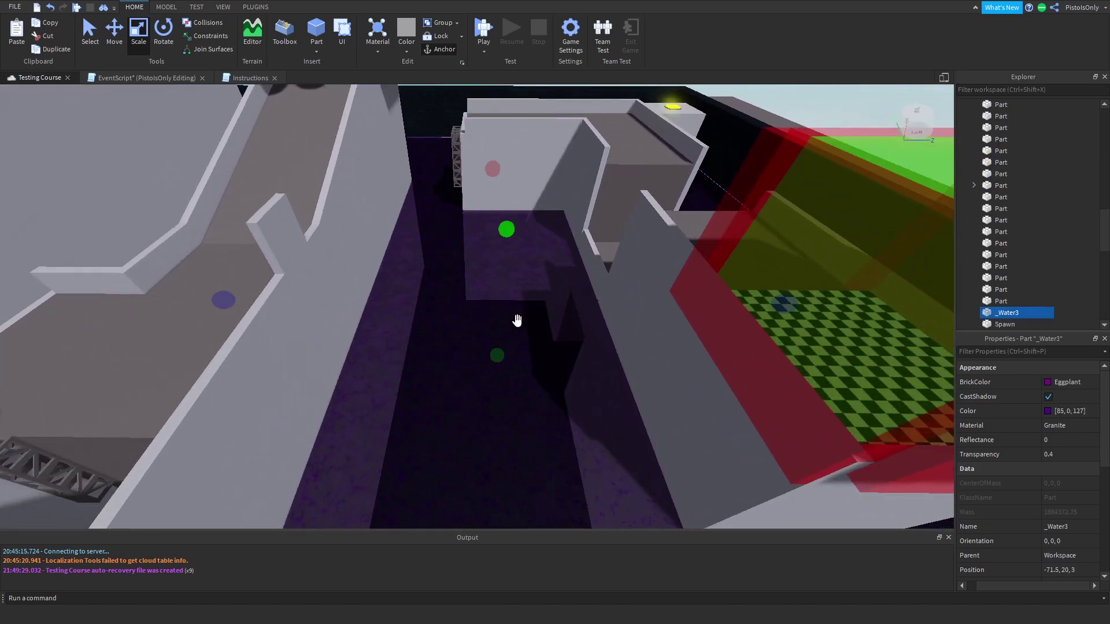
left_click(1026, 313)
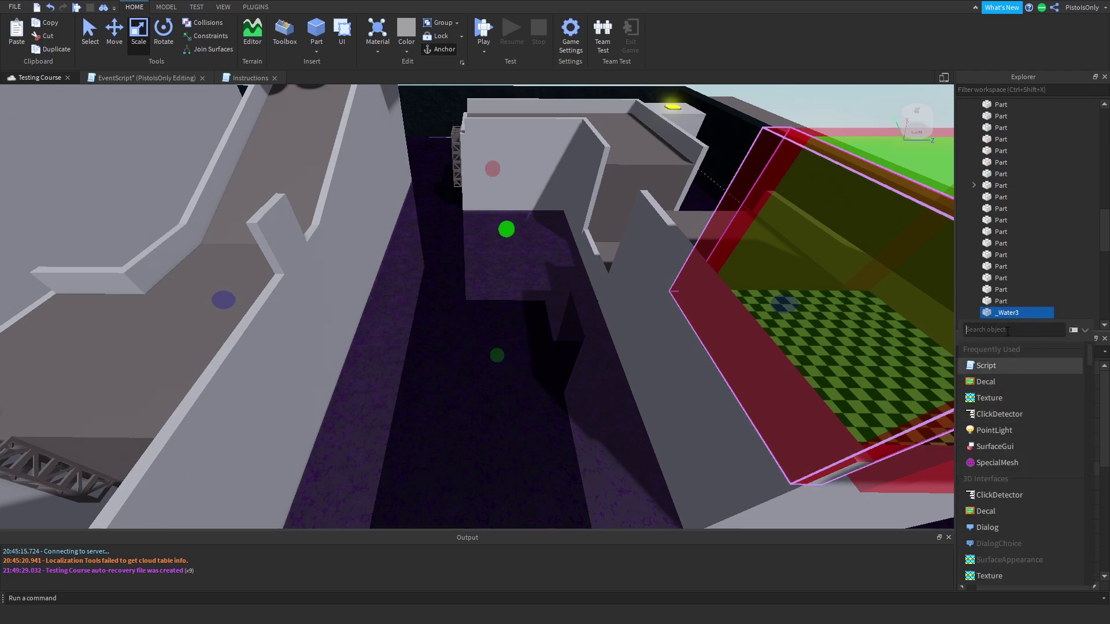
type("strin")
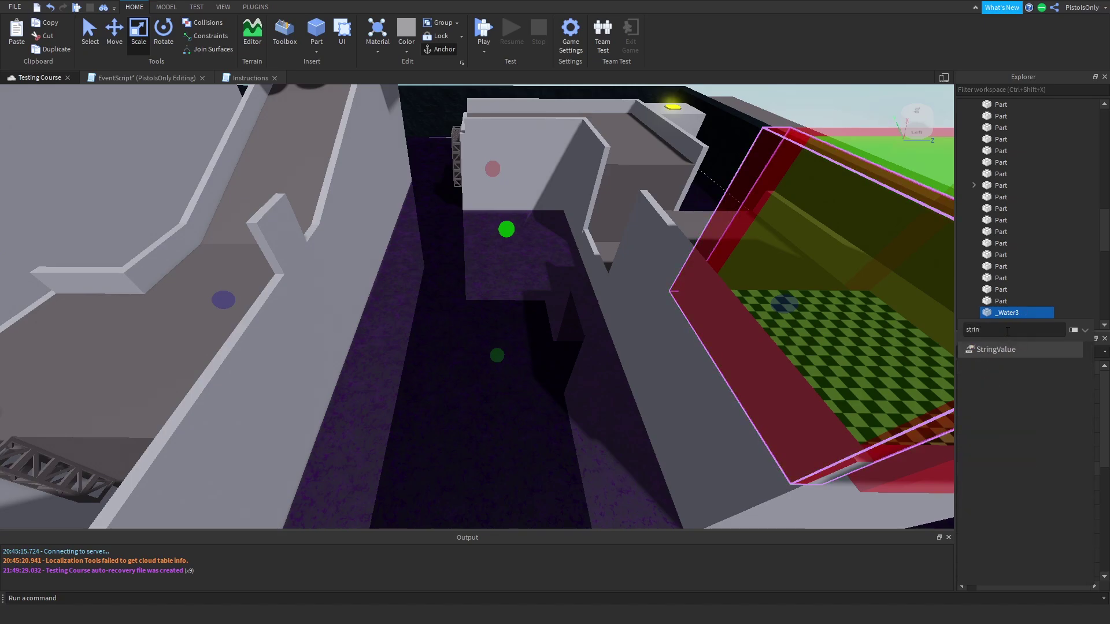
left_click(1002, 349)
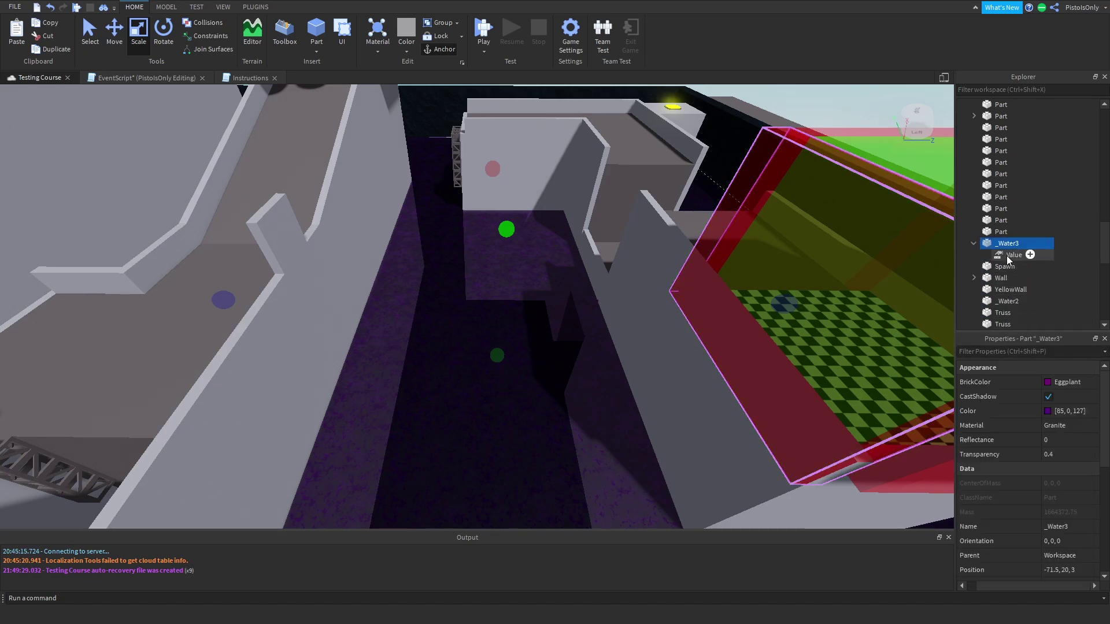
Rename the StringValue inside _Water3 as State
right_click(1006, 255)
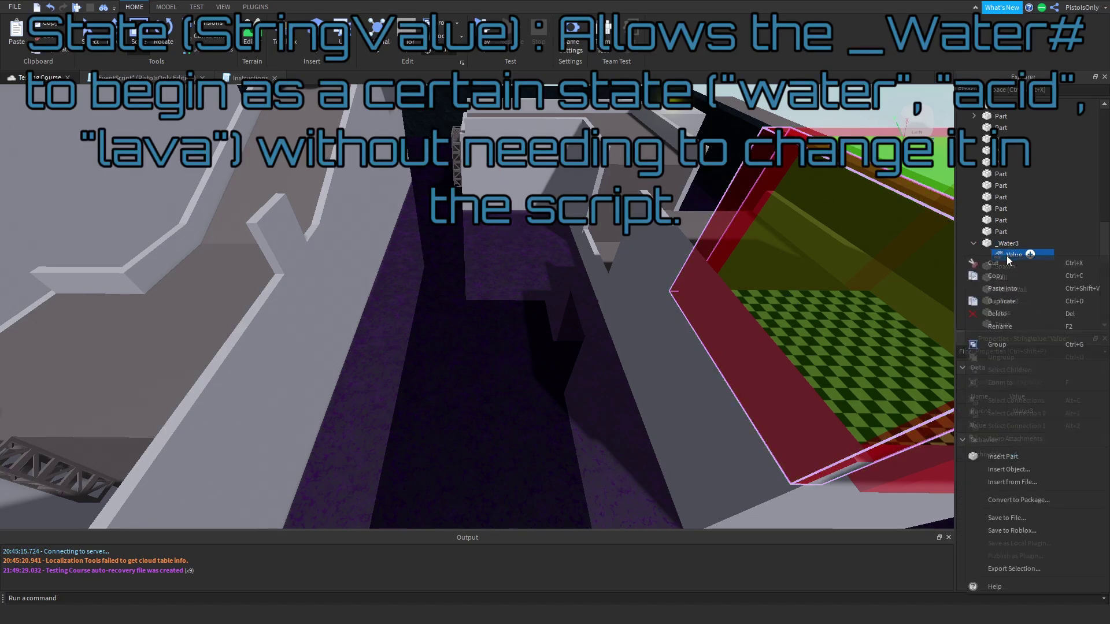
left_click(1010, 331)
type("State")
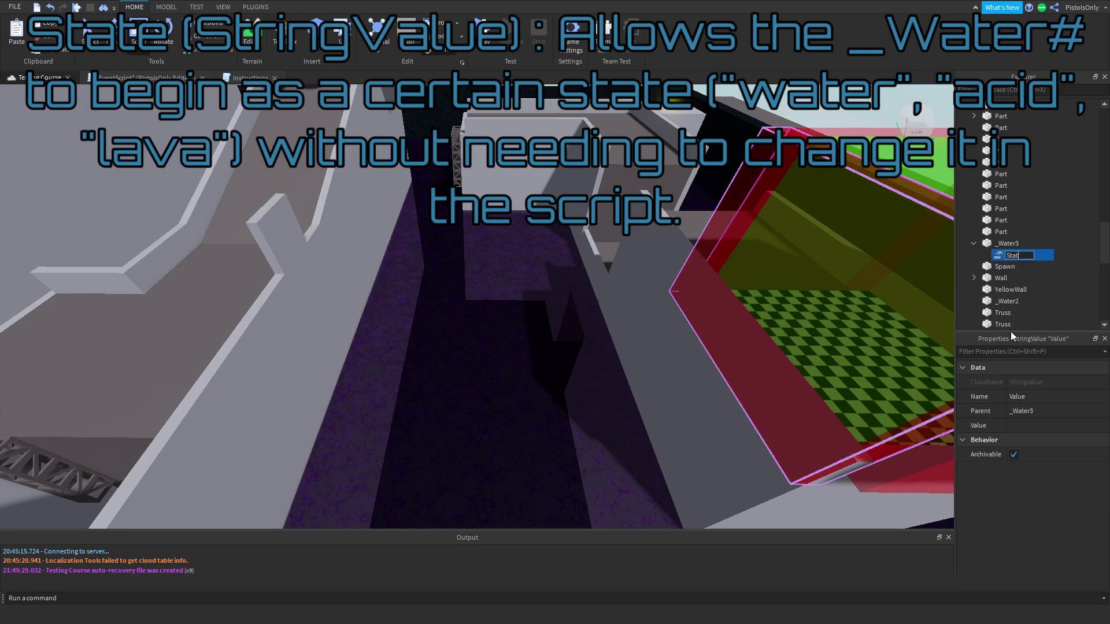
key("Return")
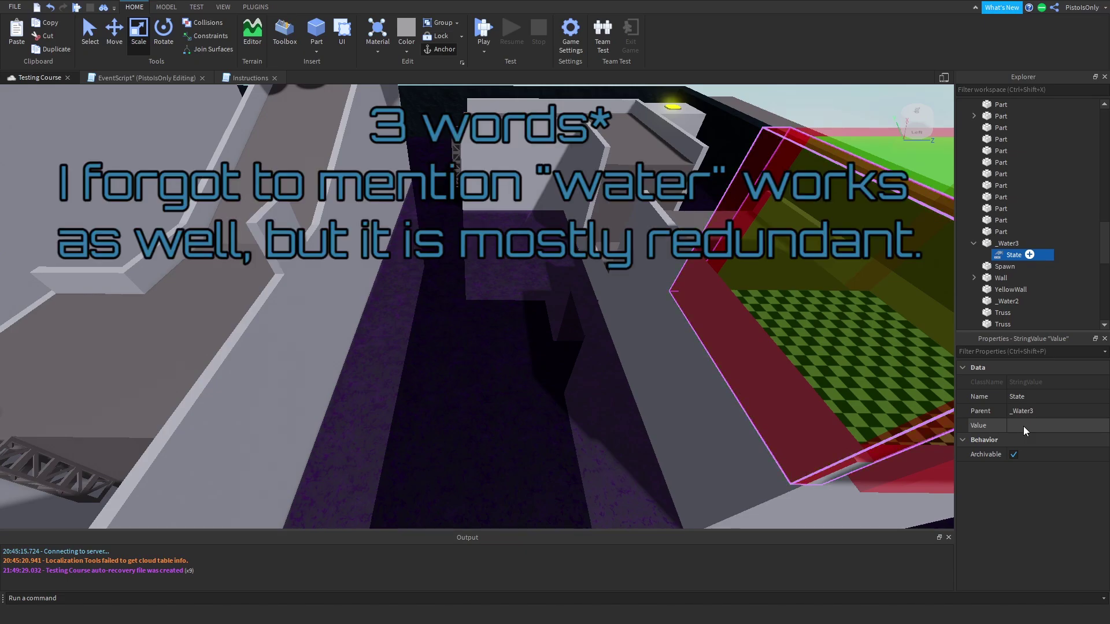
Set the Value of _Water3's State object to acid
left_click(1023, 425)
type("acid")
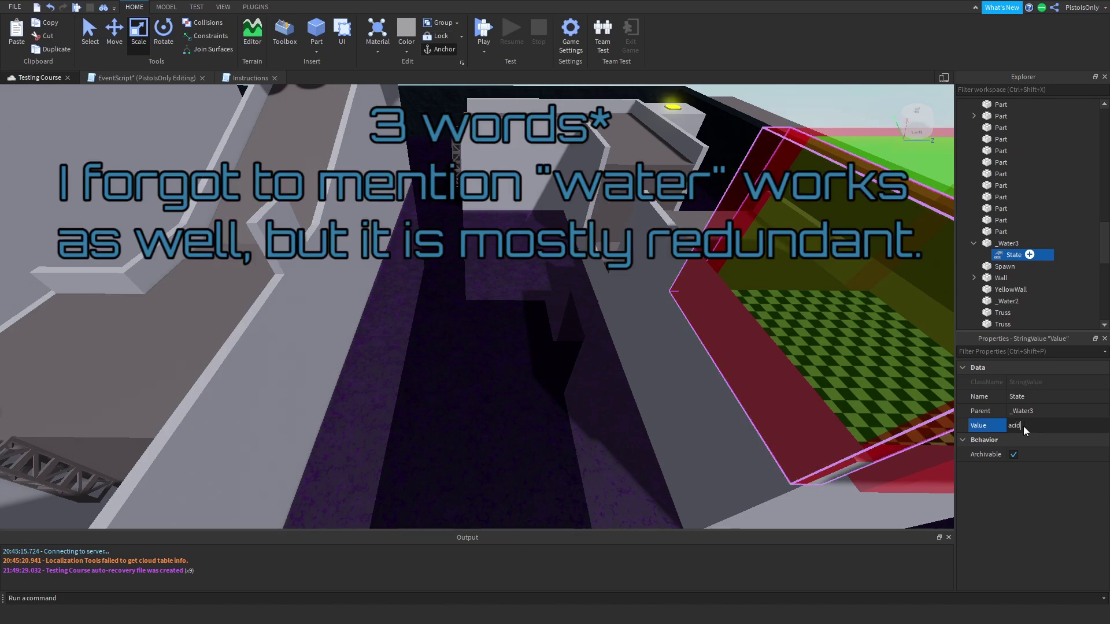
key("Return")
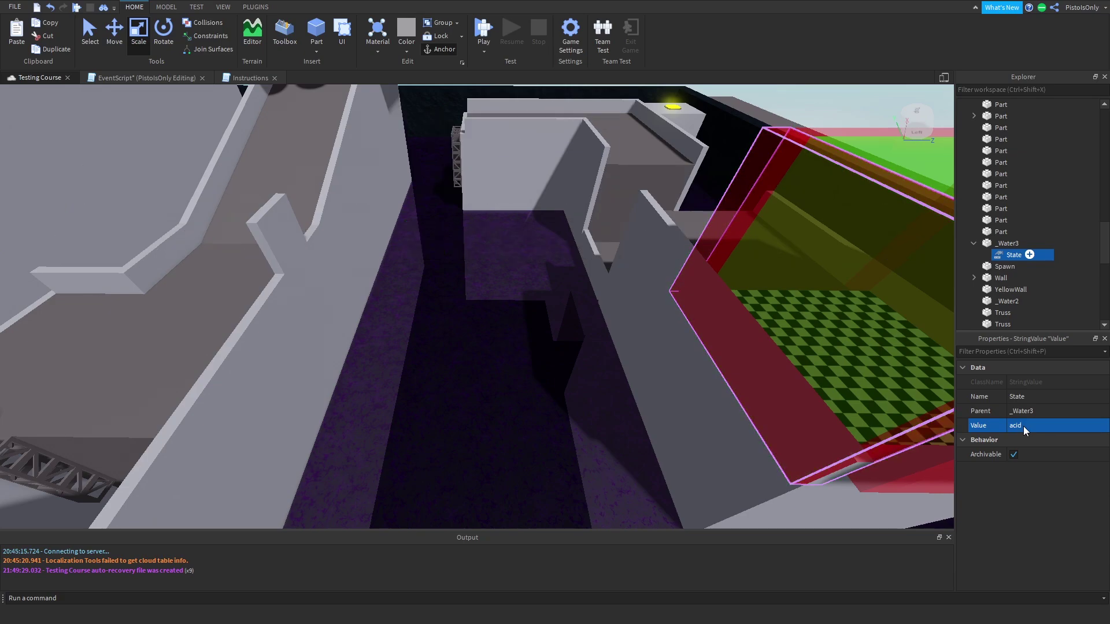
Set the Value of _Water3's State object to lava
left_click(1023, 425)
type("lava")
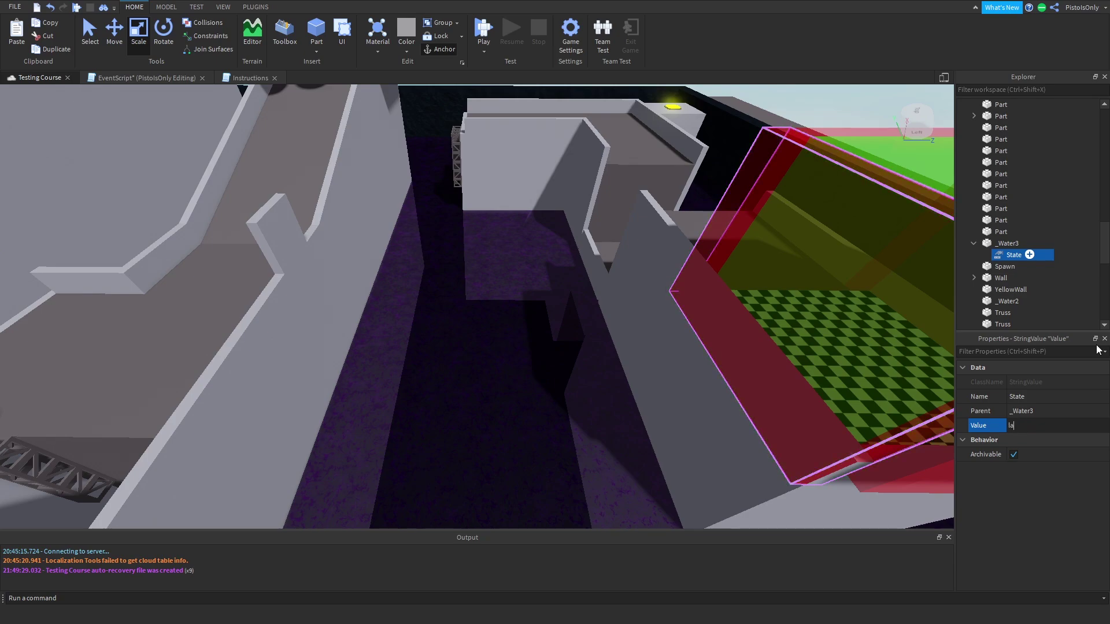
key("Return")
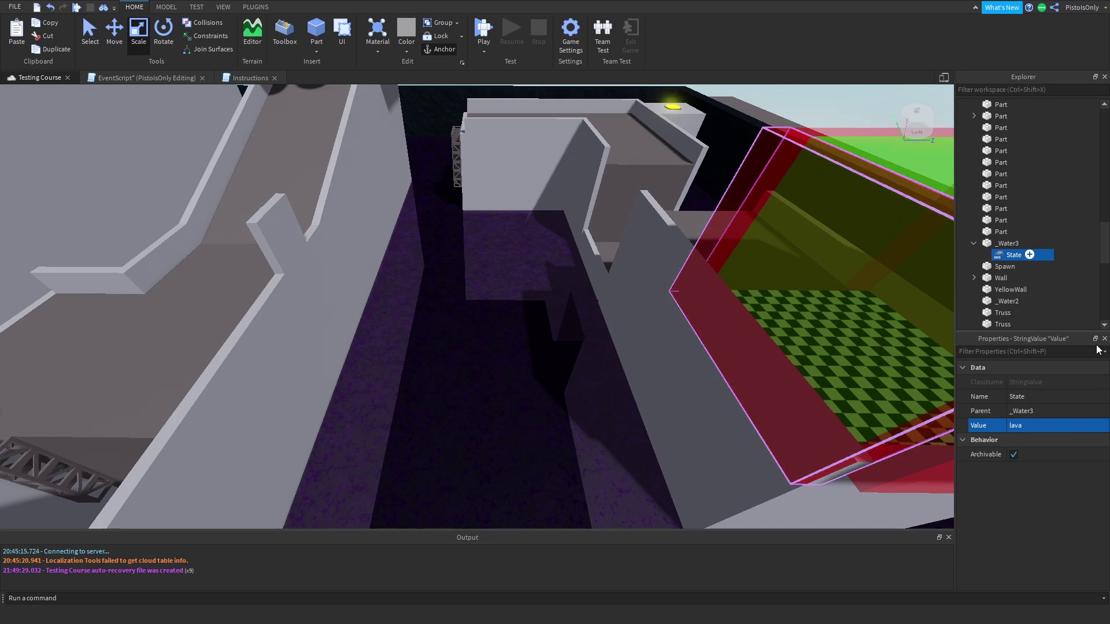
Set the Value of _Water3's State object back to acid and collapse _Water3 in the Explorer
left_click(1053, 426)
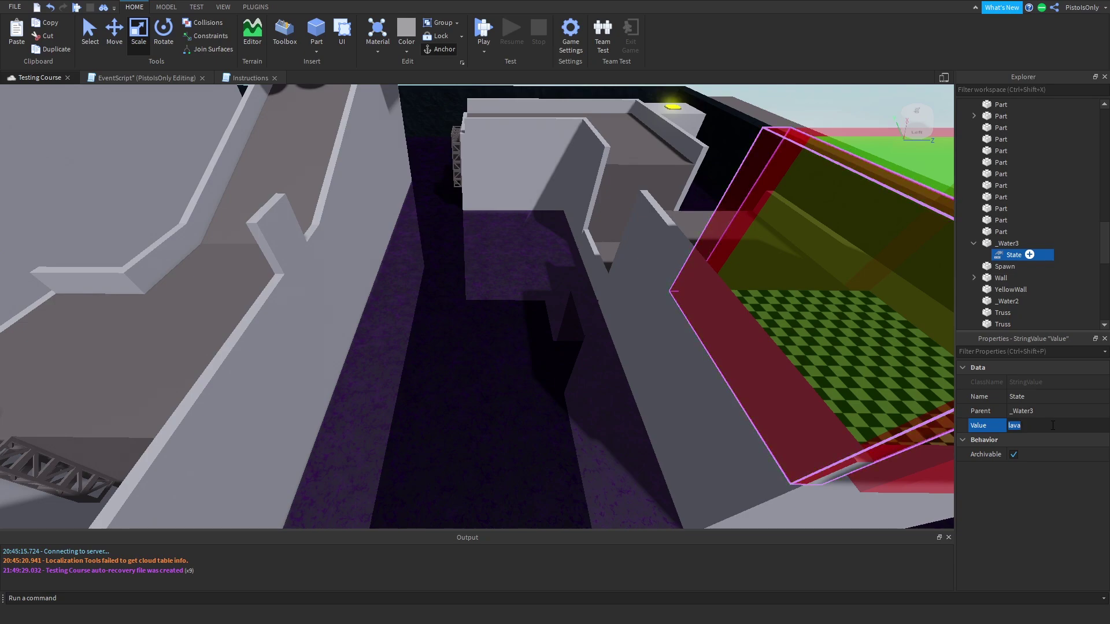
type("la")
key("BackSpace")
key("BackSpace")
type("acid")
key("Return")
right_click_drag(659, 312, 659, 312)
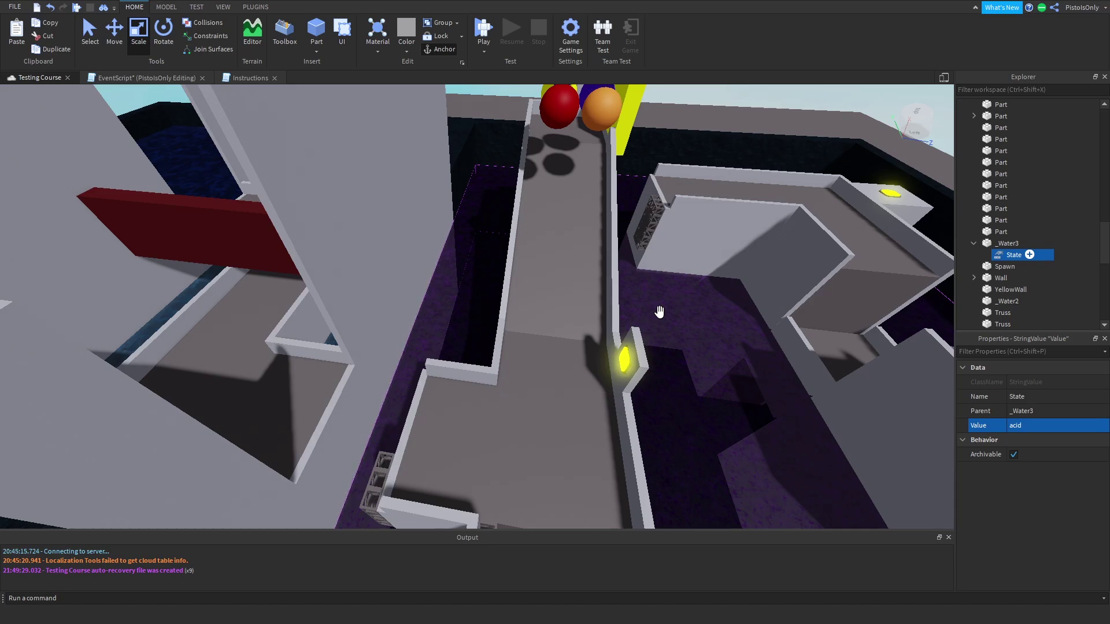
right_click_drag(659, 312, 655, 312)
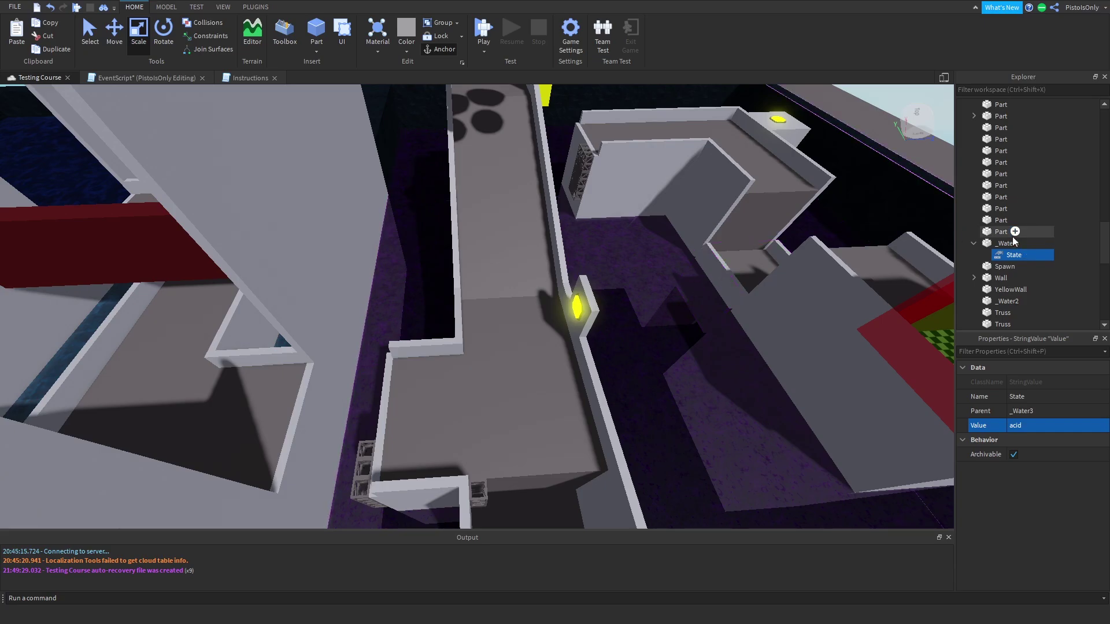
left_click(972, 242)
Open EventScript and examine the wait, setWaterState and moveWater lines below the button functions
right_click_drag(821, 243, 587, 181)
key("w")
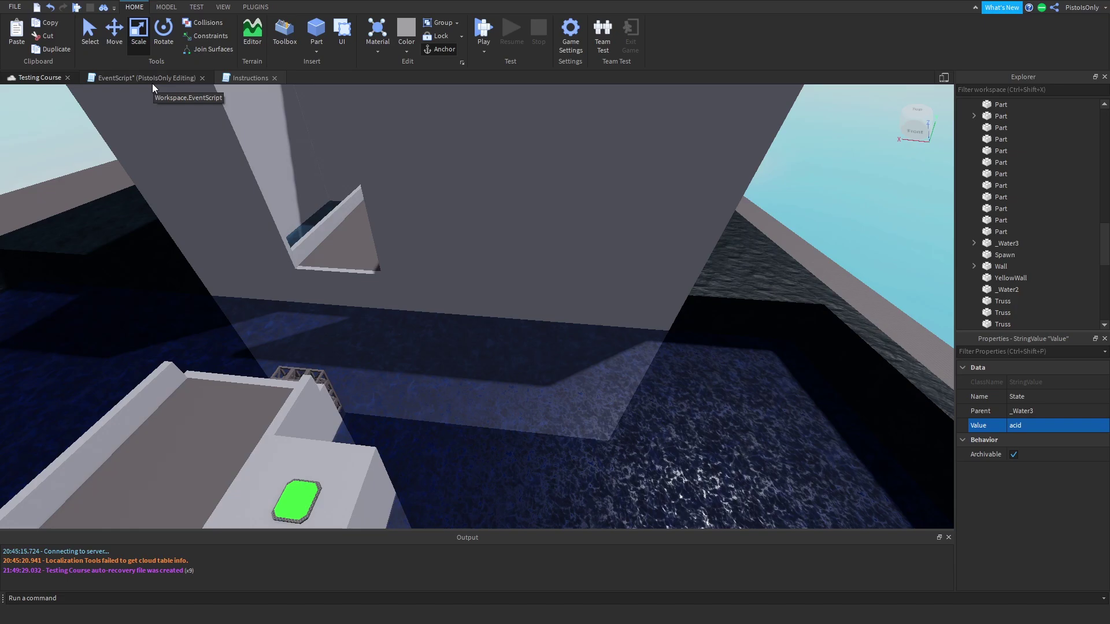
left_click(152, 81)
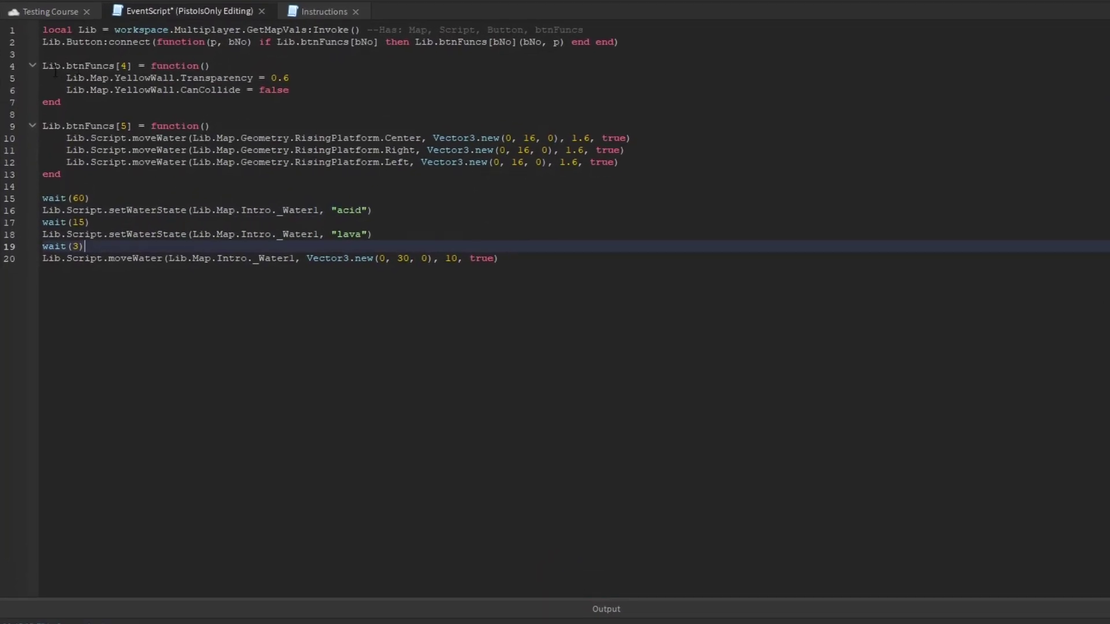
left_click_drag(43, 66, 34, 202)
left_click(561, 274)
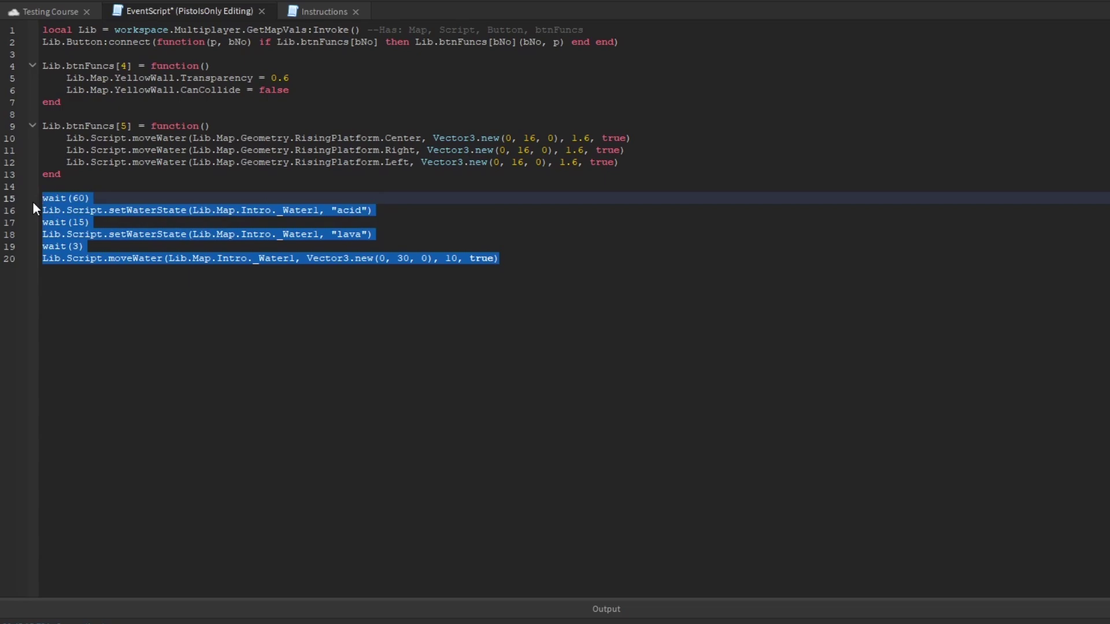
Comment out the six lines from wait(60) to the moveWater call at the end of EventScript
left_click(50, 222)
left_click(44, 199)
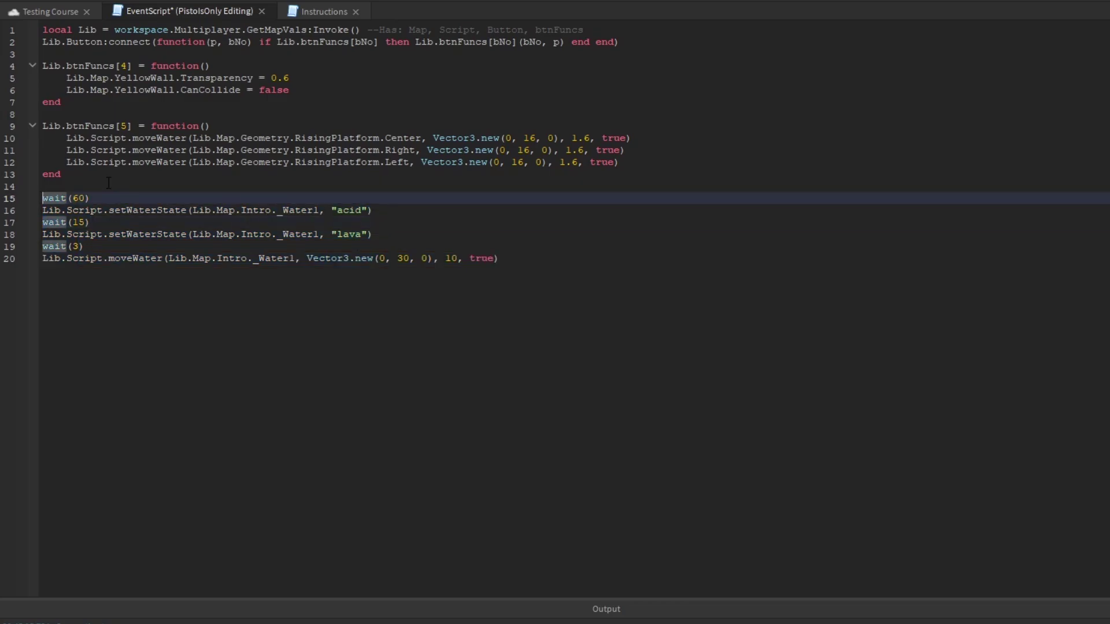
type("--")
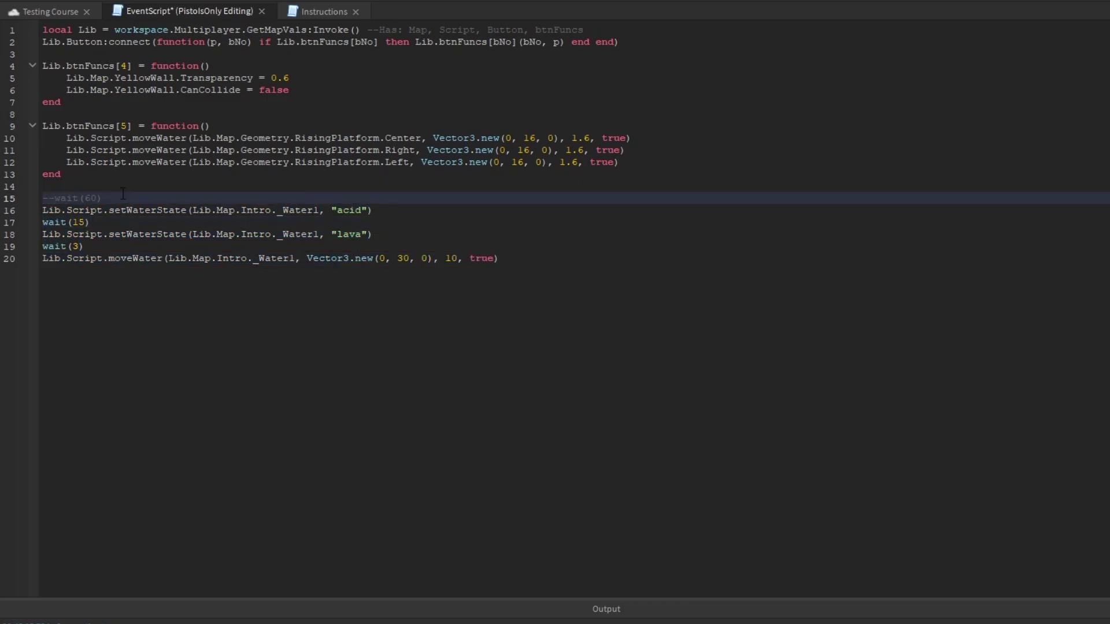
key("Down")
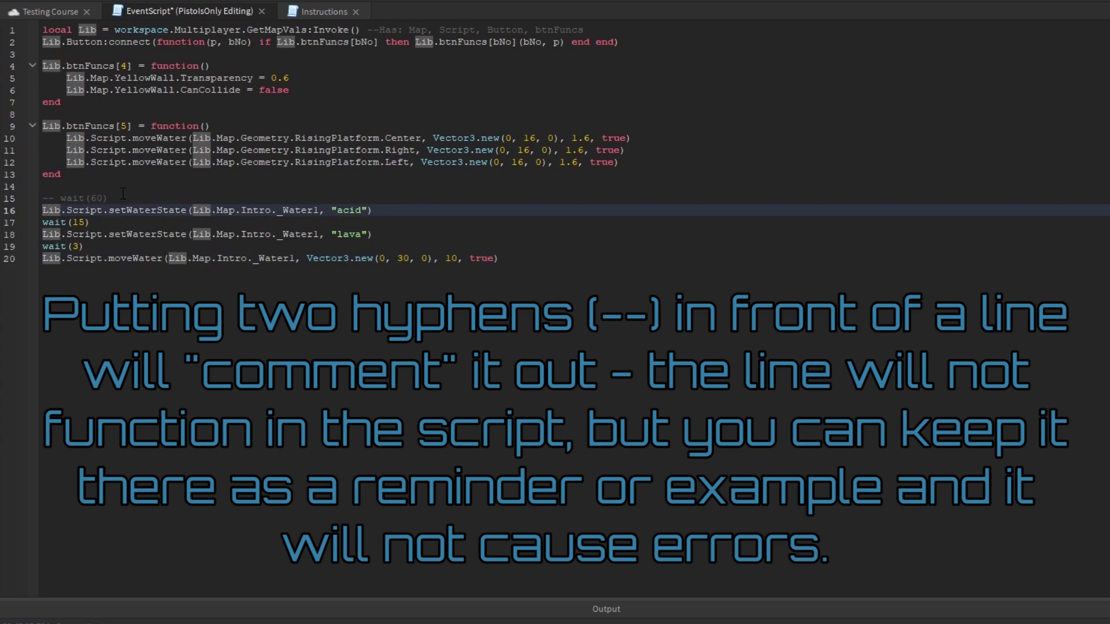
type("--")
key("Down")
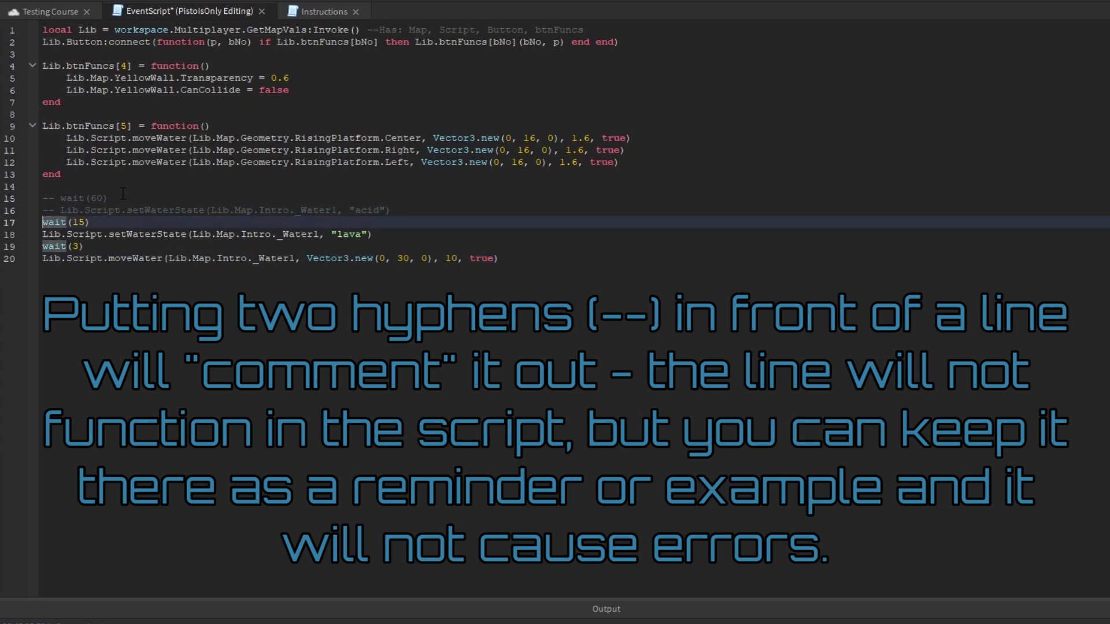
type("--")
key("Down")
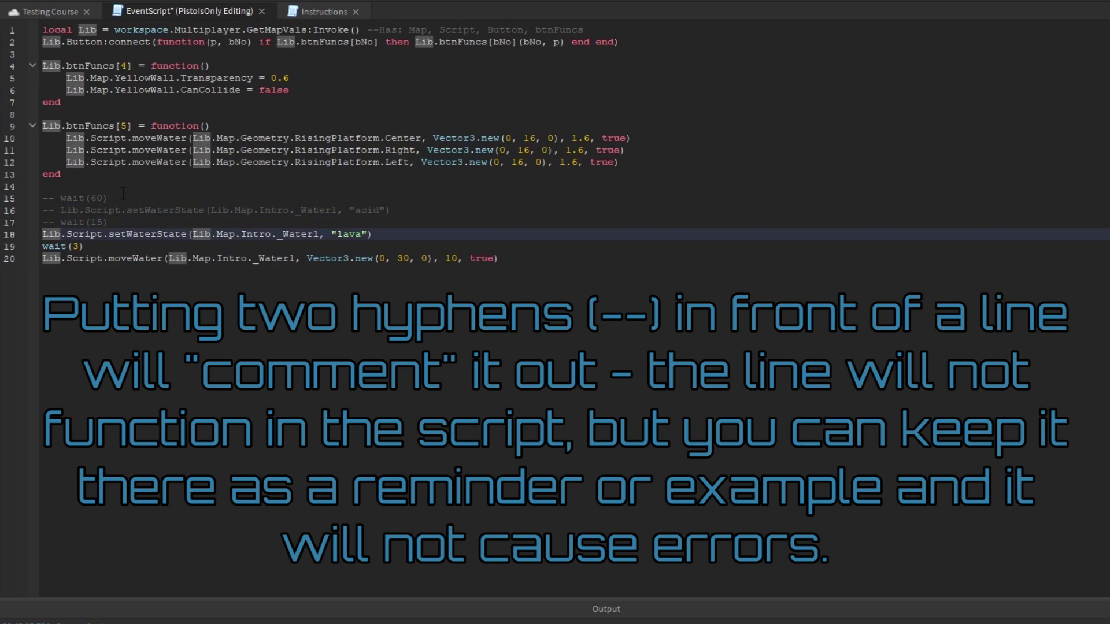
type("--")
key("Down")
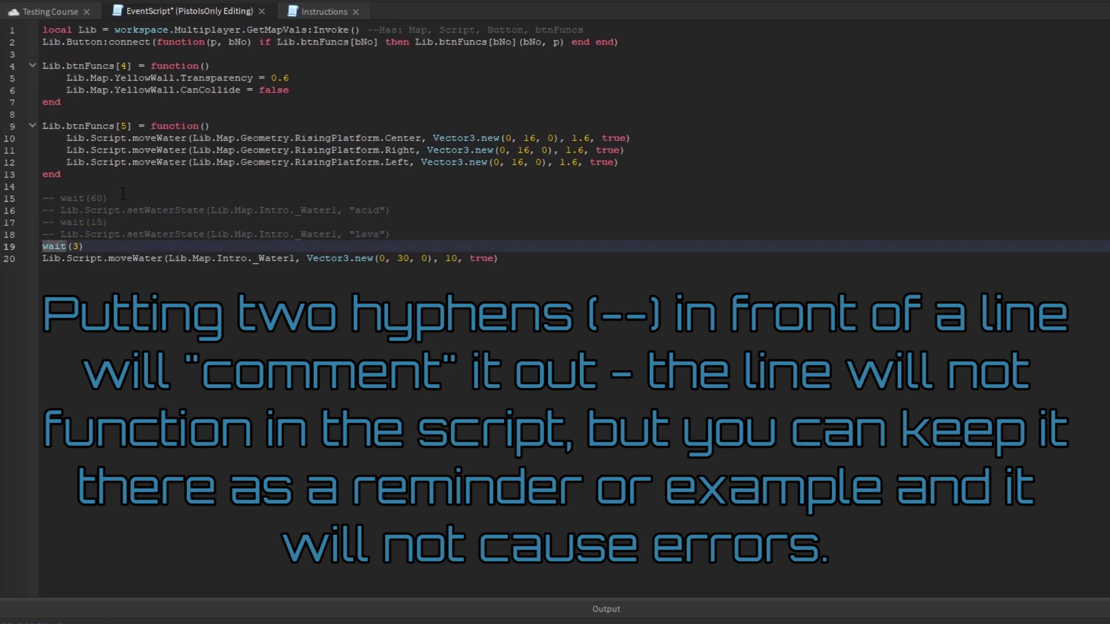
type("--")
key("Down")
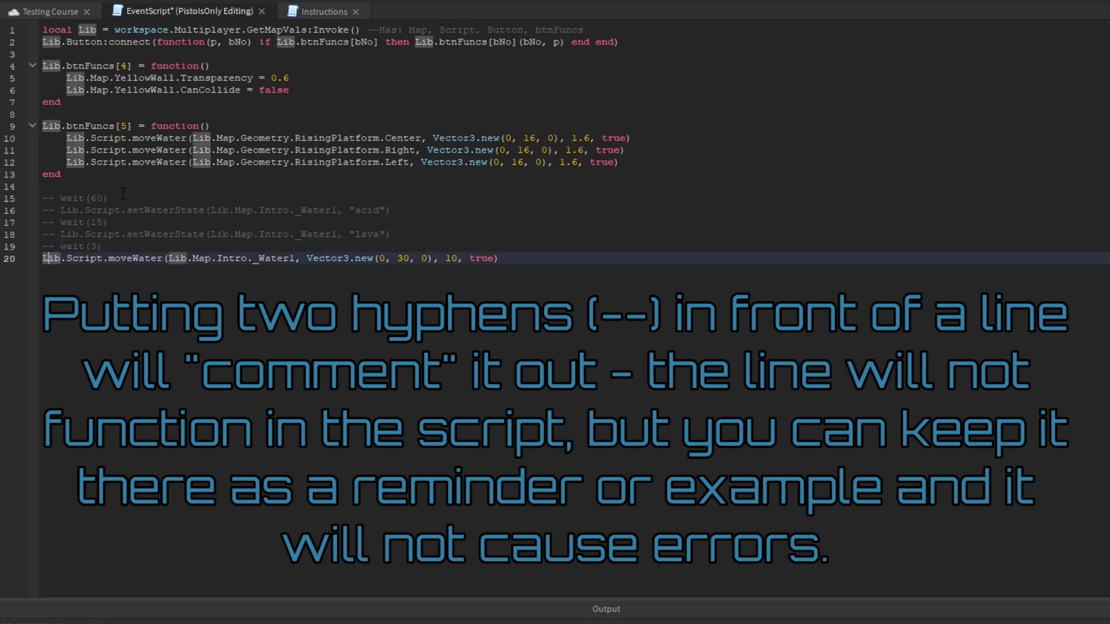
type("--")
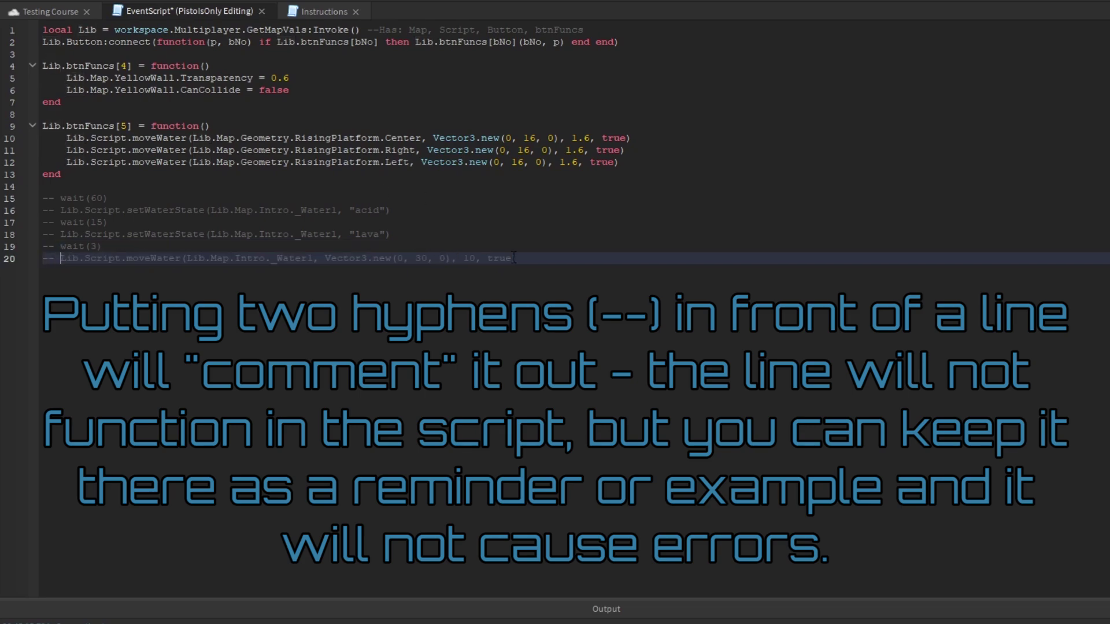
Insert two blank lines above the commented-out block to make room for new commands
left_click_drag(542, 258, 33, 199)
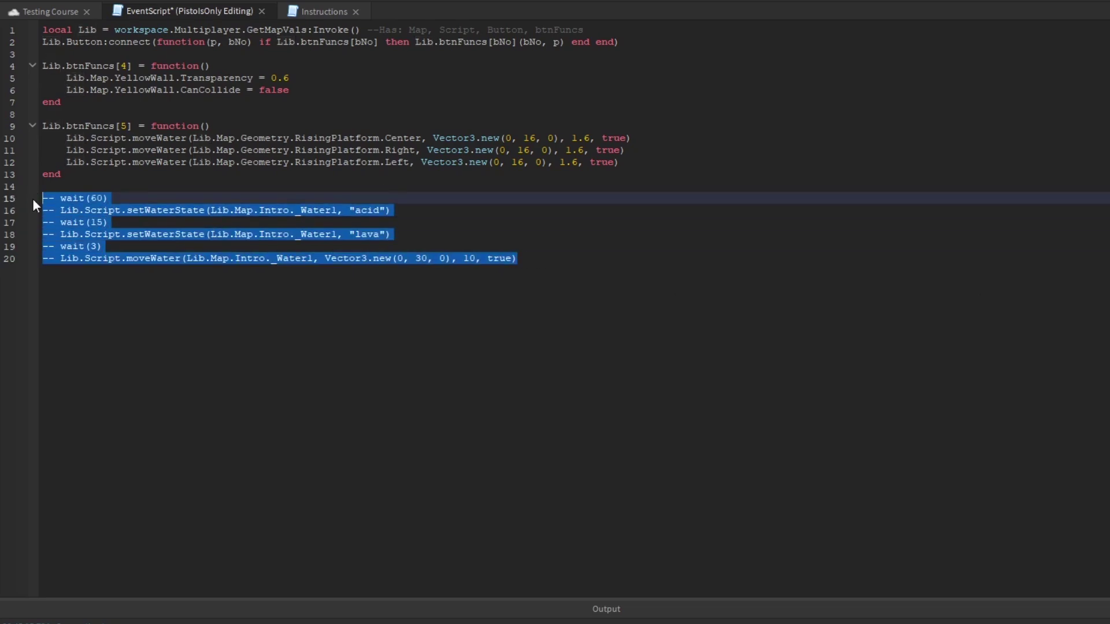
left_click(108, 185)
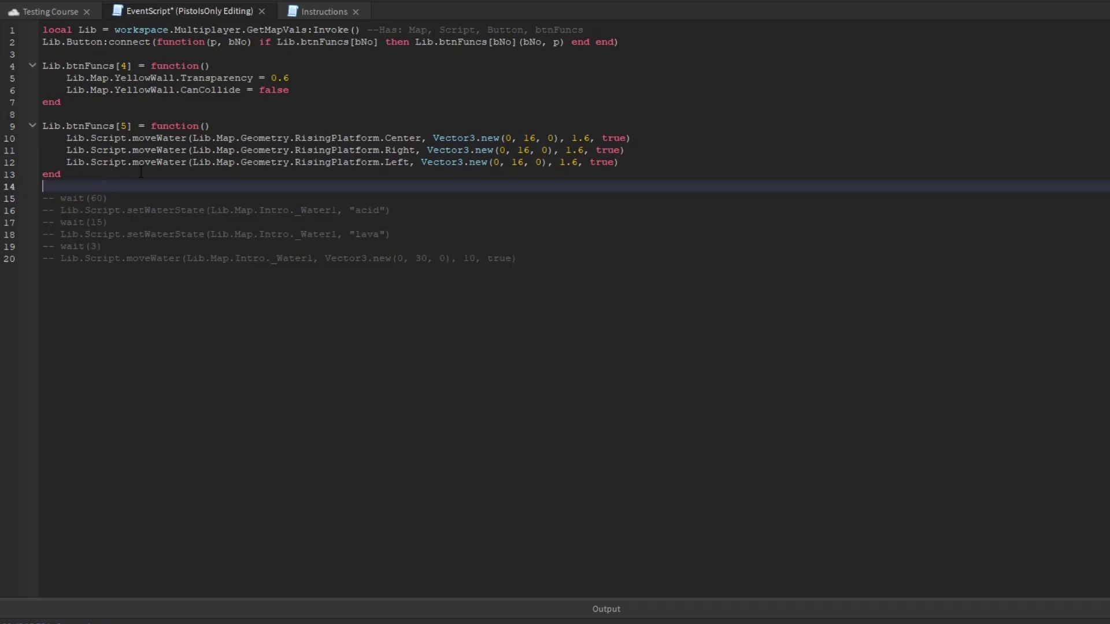
key("Return")
key("Return")
key("Up")
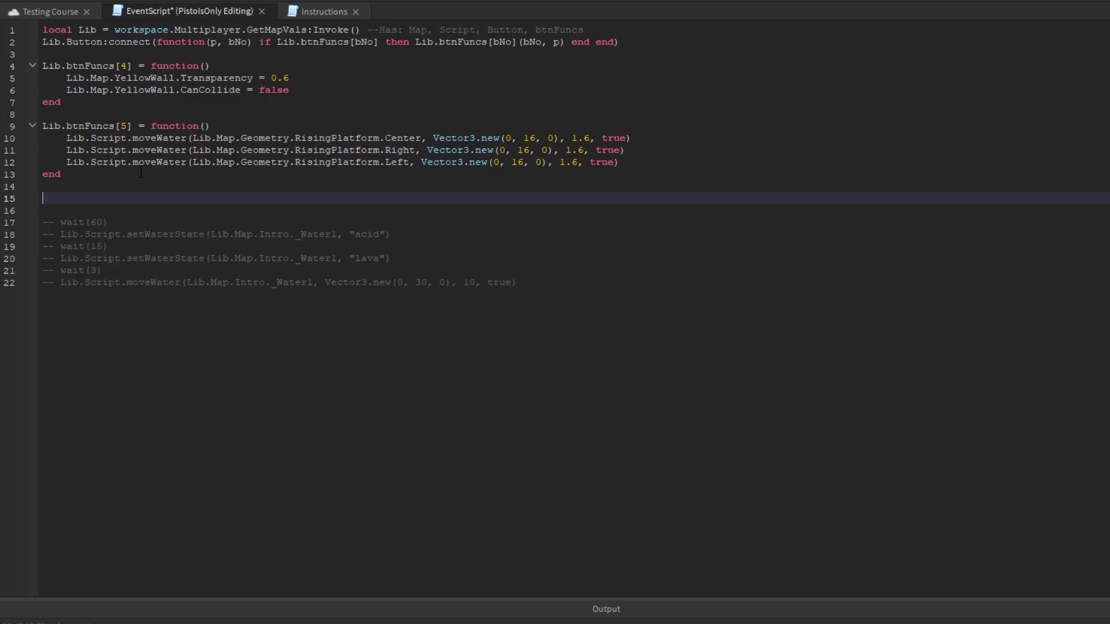
Copy the commented setWaterState call for _Water1 with "lava" and paste it uncommented on line 15
left_click(47, 12)
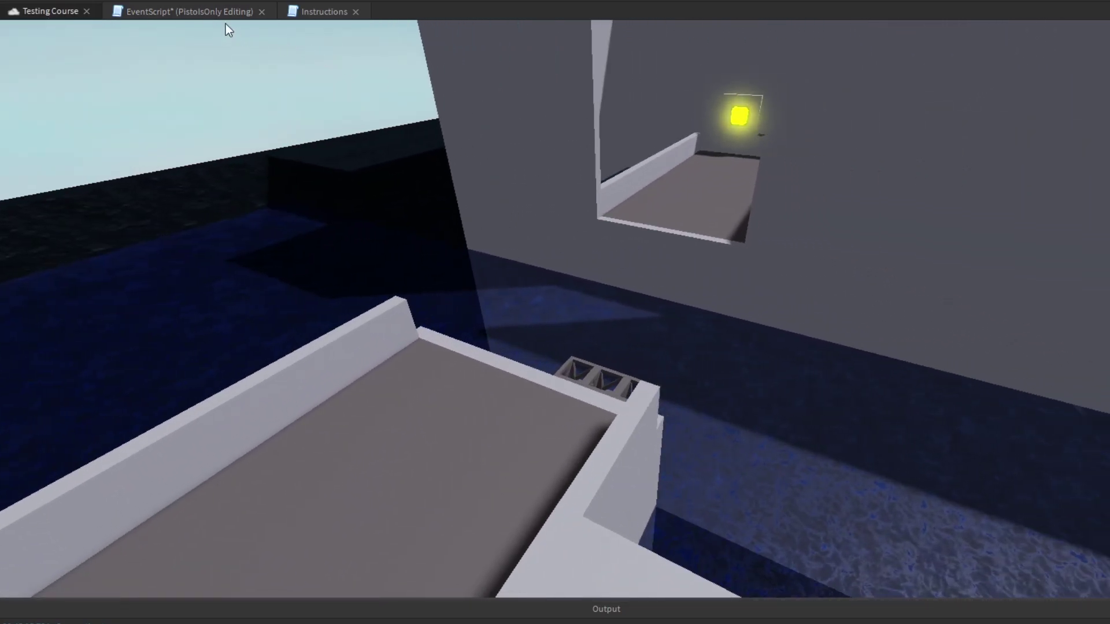
left_click(226, 12)
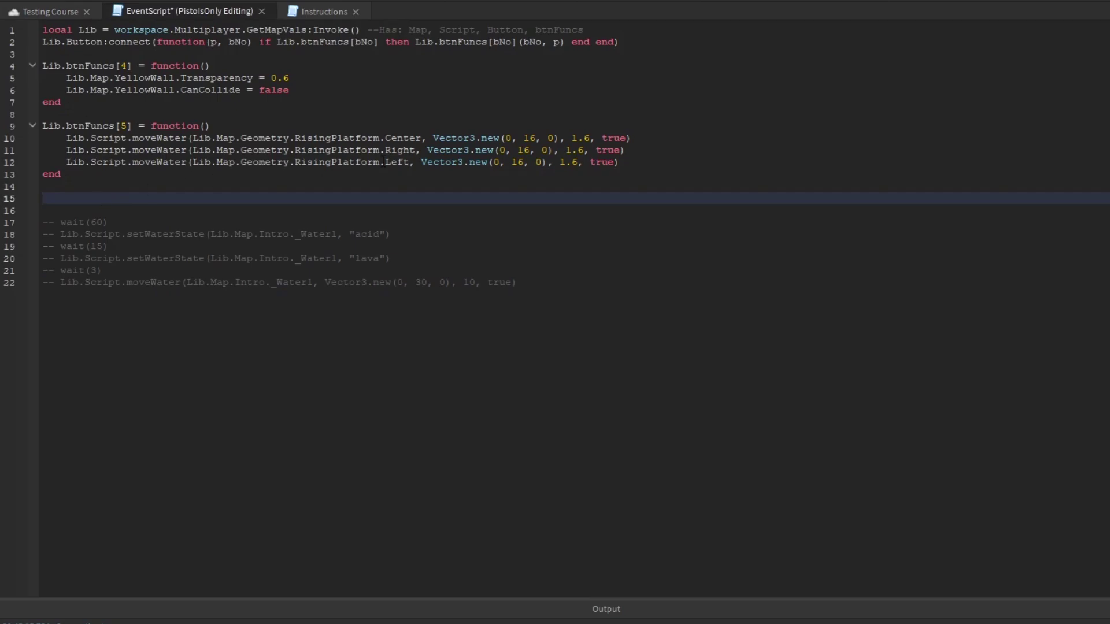
left_click_drag(391, 234, 312, 234)
left_click(390, 249)
left_click_drag(391, 258, 57, 259)
key("ctrl+c")
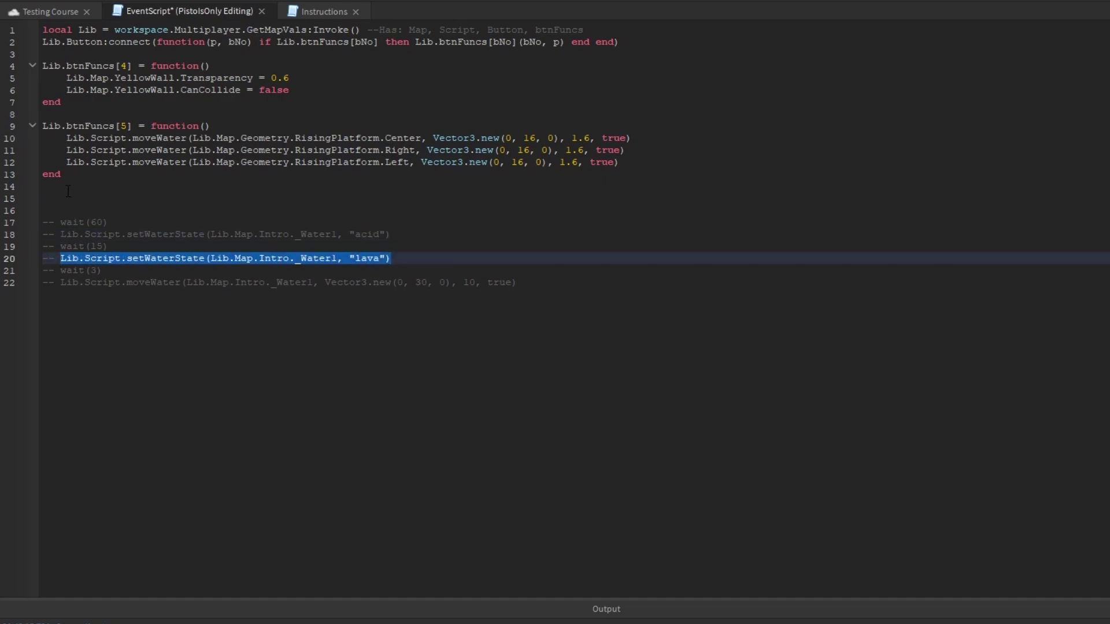
left_click_drag(63, 186, 73, 200)
key("ctrl+v")
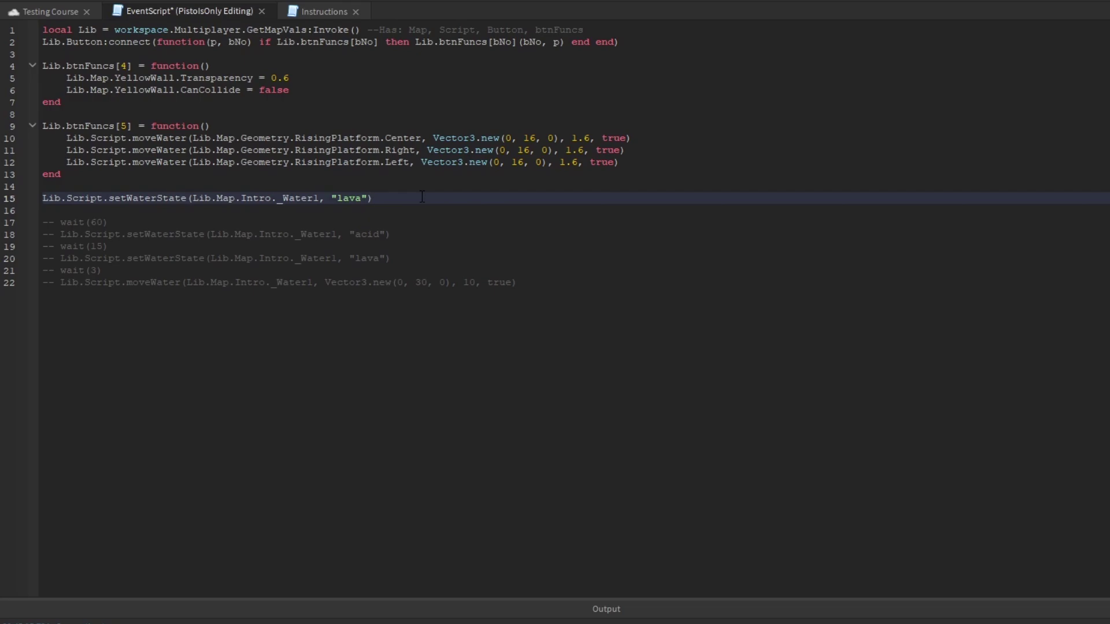
Add a wait(15) line above the active setWaterState call and a blank line below it
left_click(394, 187)
key("Return")
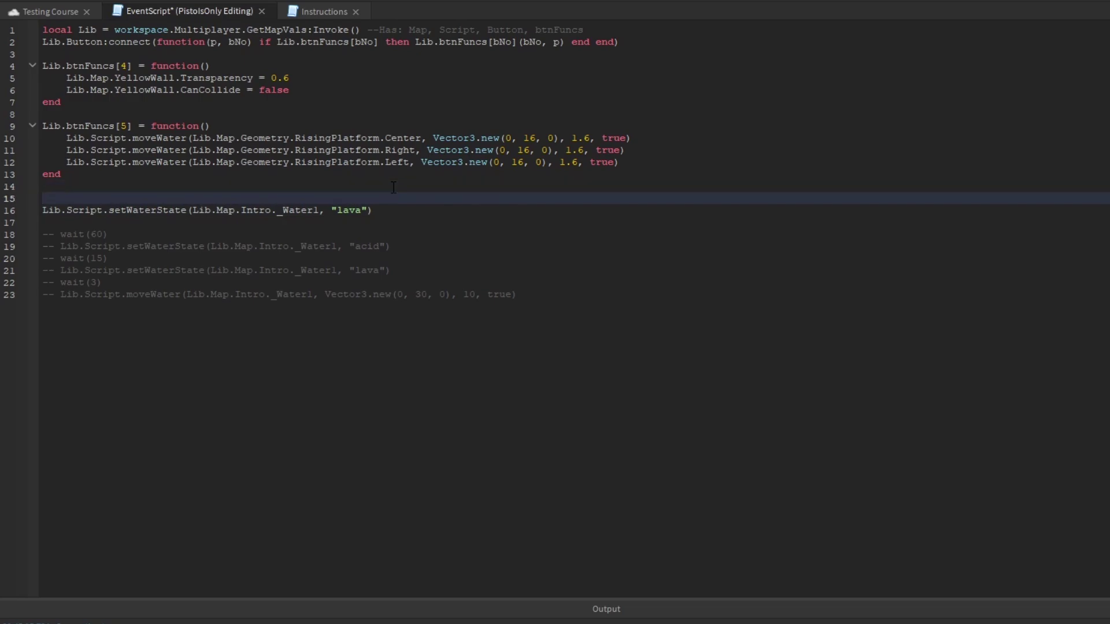
type("wait(")
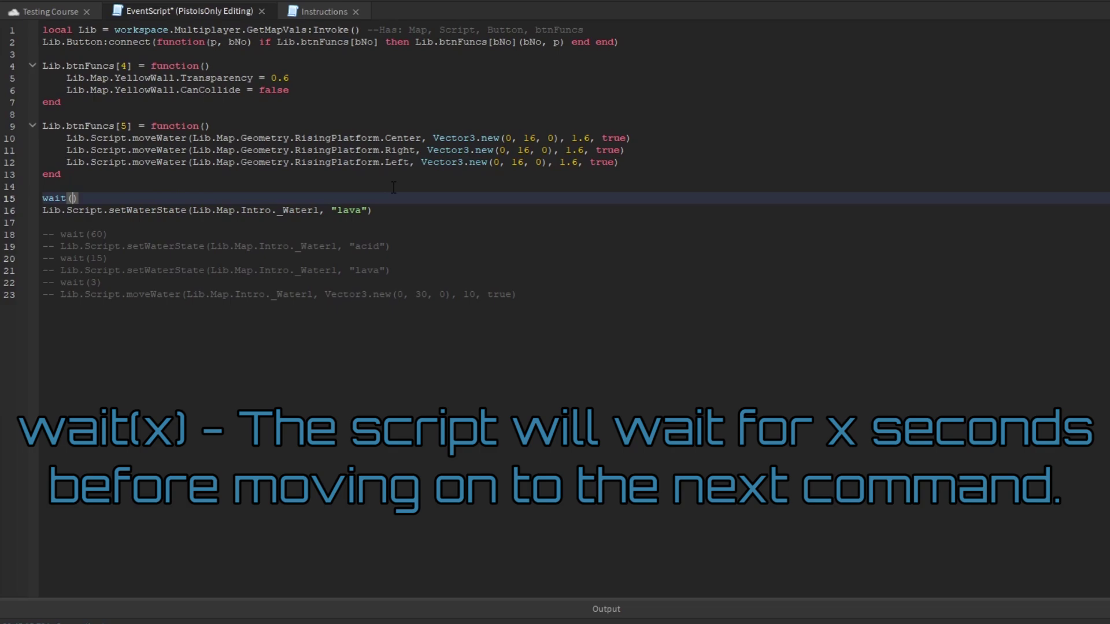
type("15")
left_click(410, 212)
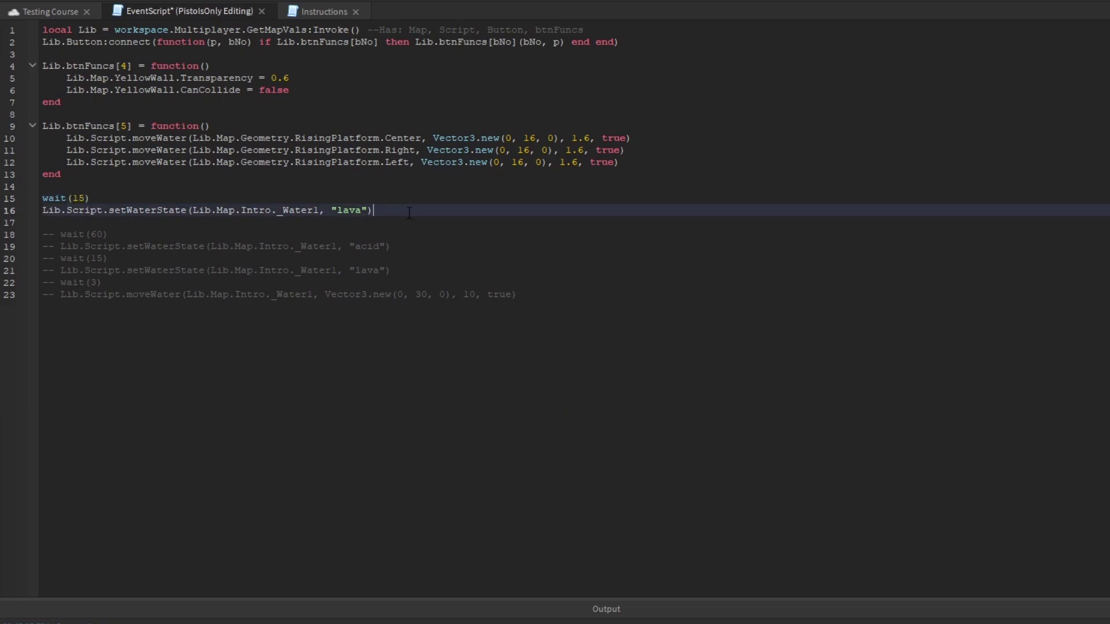
left_click_drag(134, 197, 30, 197)
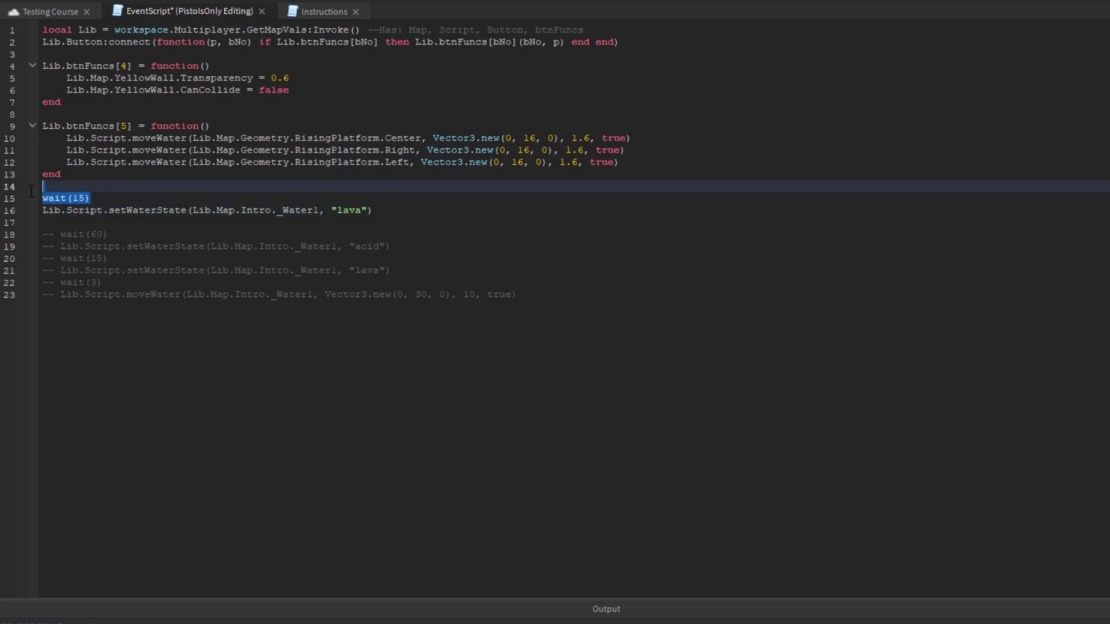
left_click(419, 210)
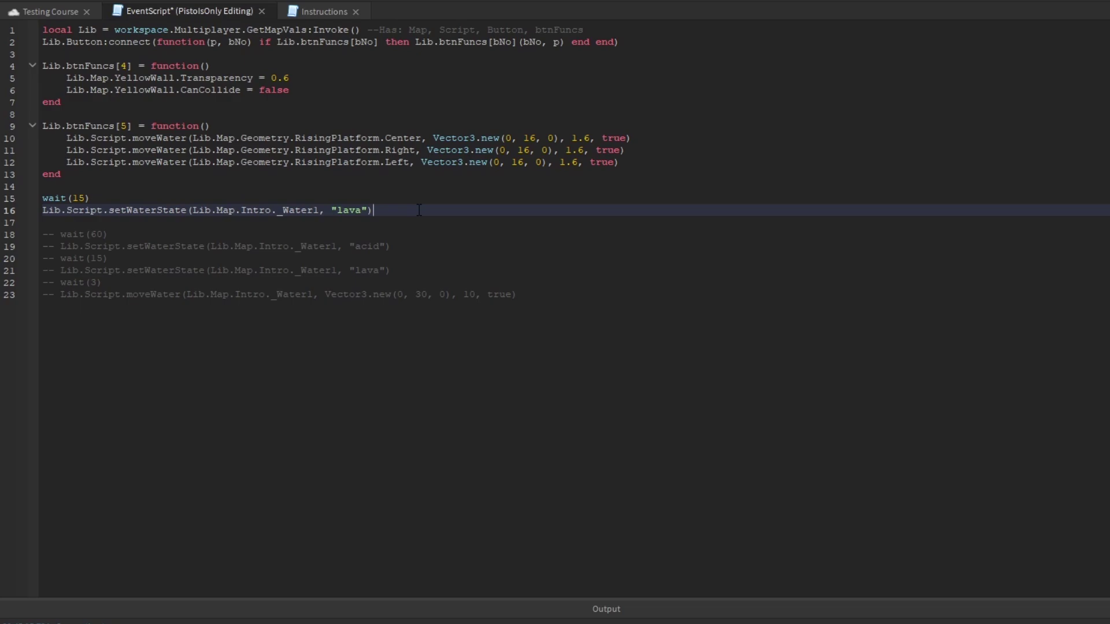
key("Return")
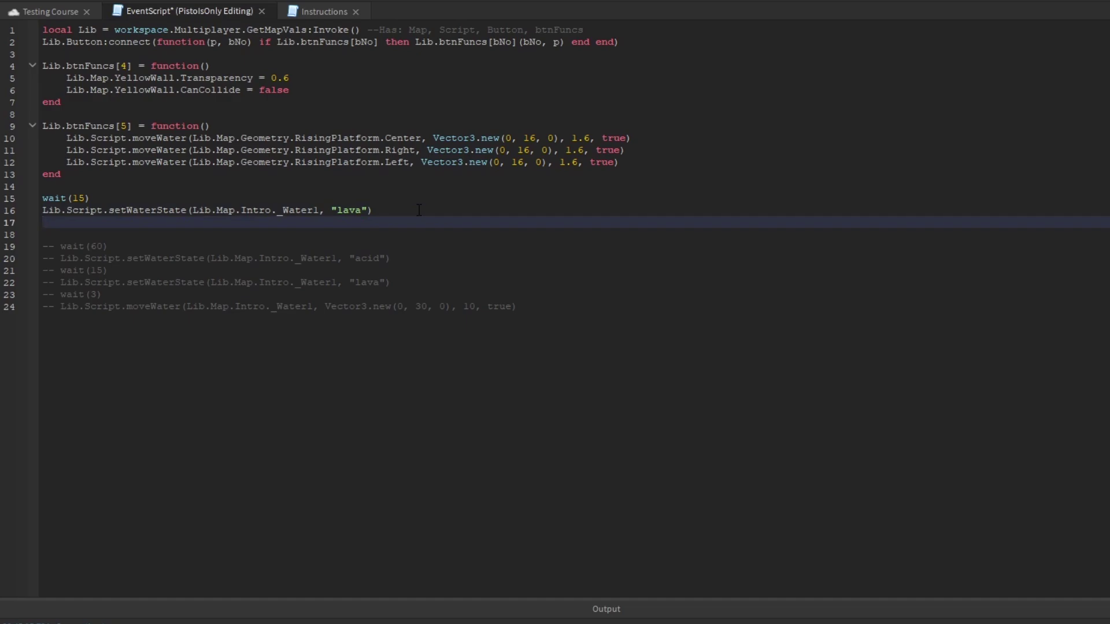
Change wait(15) to wait(5) and add two more wait(5) lines below it, before the setWaterState call
mouse_move(99, 198)
left_mouse_down()
mouse_move(48, 199)
mouse_move(108, 198)
left_mouse_up()
double_click(79, 198)
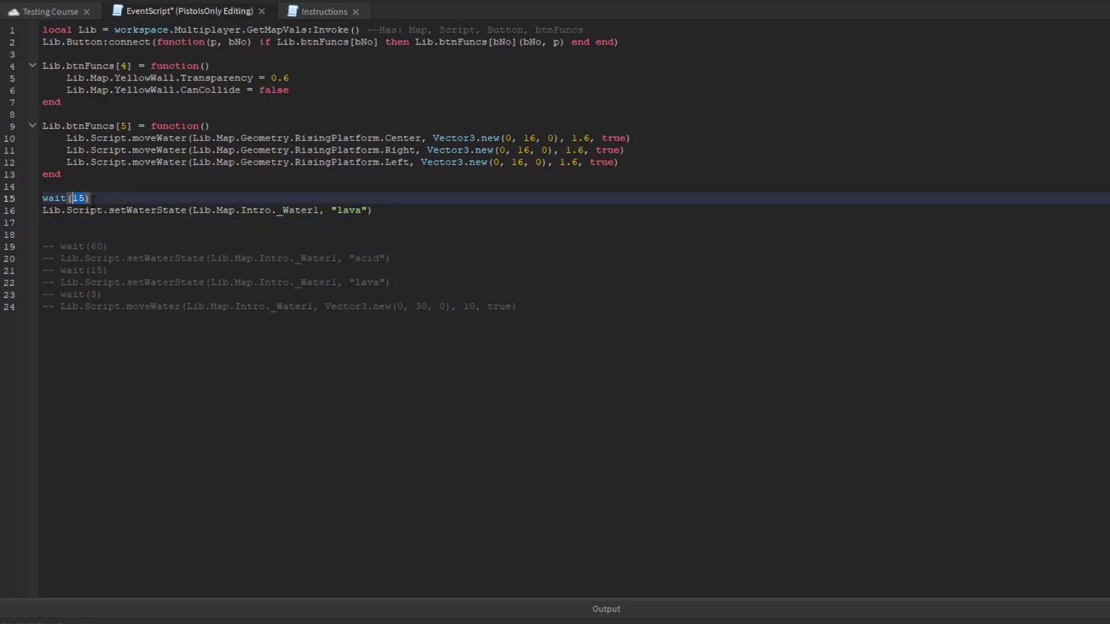
type("5")
key("End")
key("Return")
type("wait")
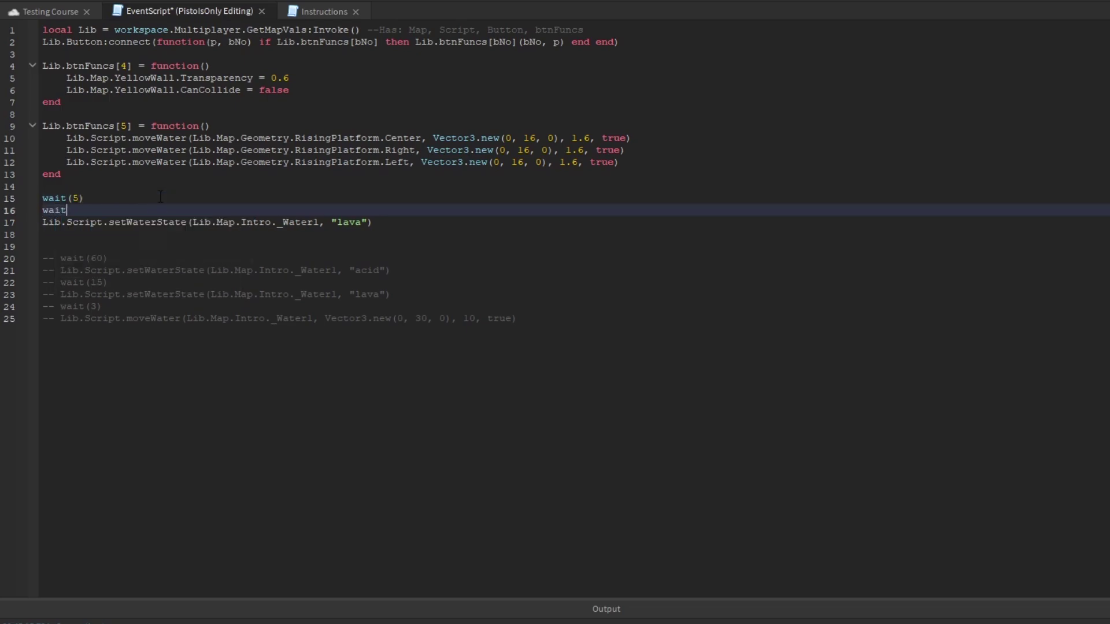
type("(5)")
key("Return")
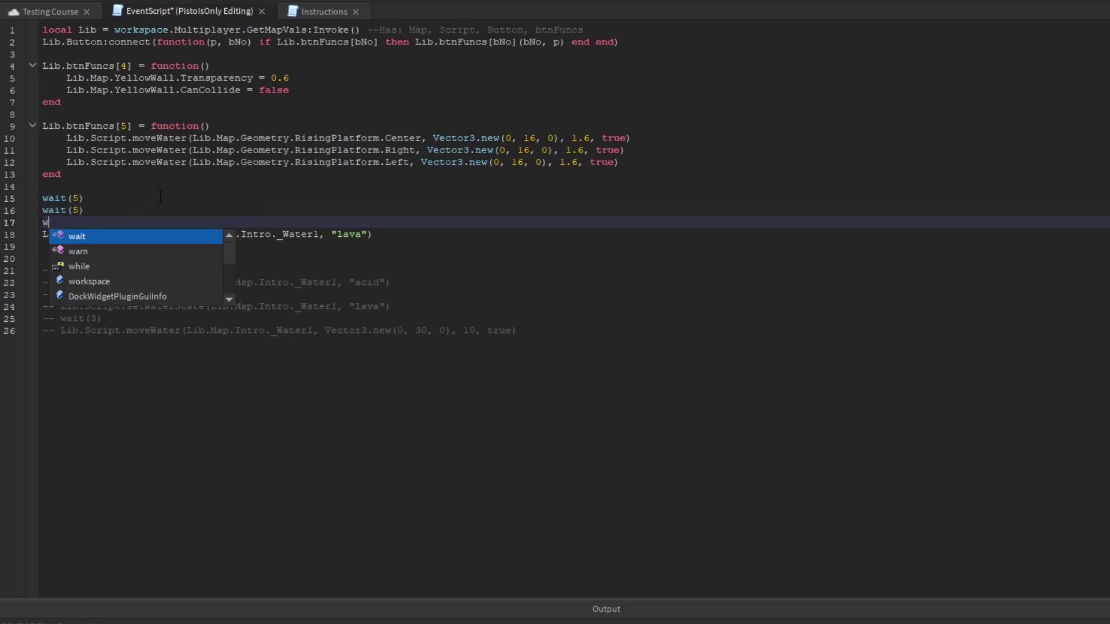
type("ait(5)")
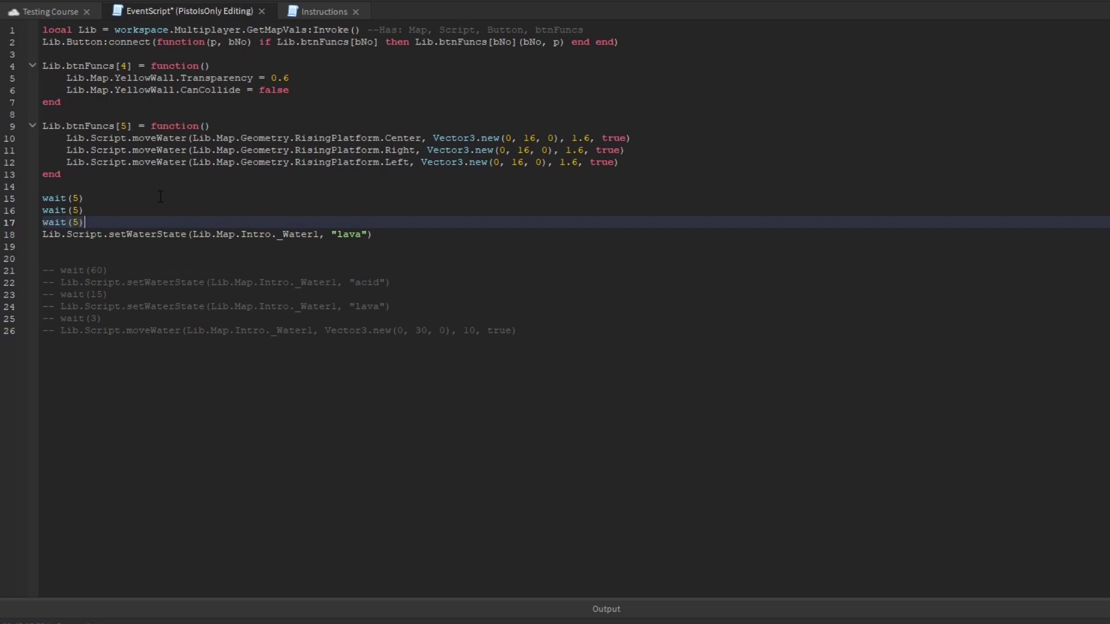
left_click(95, 197)
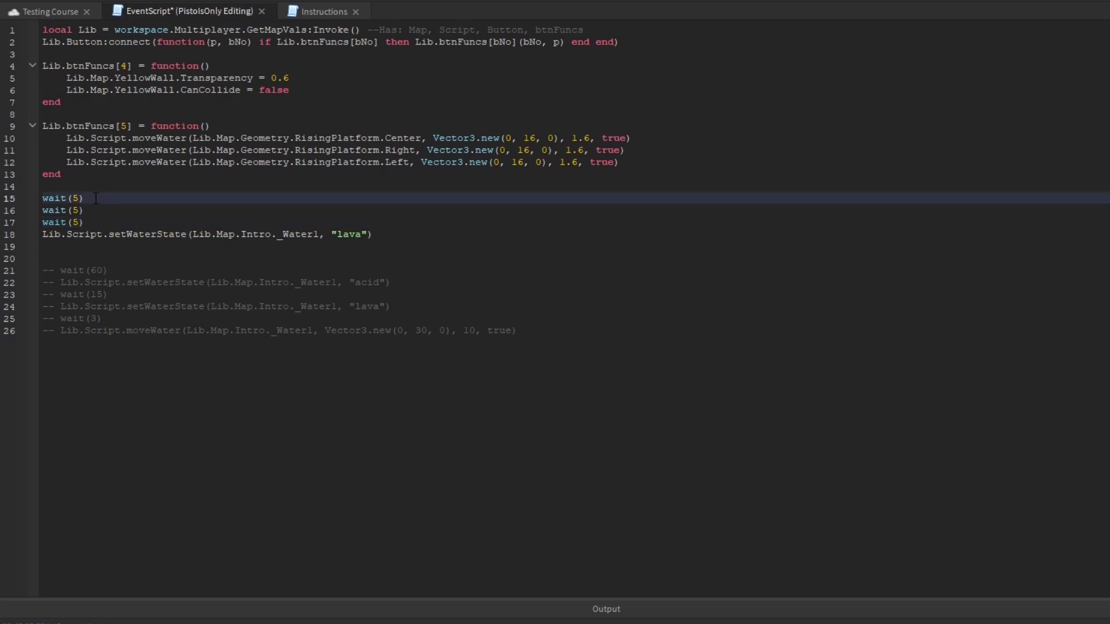
left_click(94, 210)
left_click(93, 222)
left_click(93, 198)
left_click(94, 211)
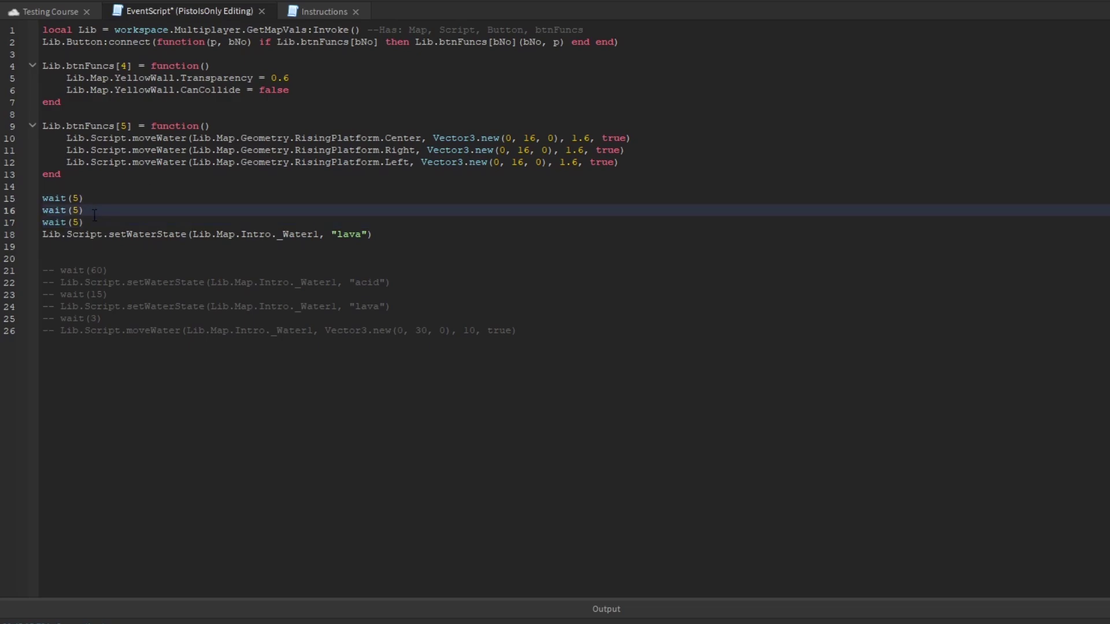
left_click(96, 233)
left_click(93, 197)
left_click(90, 209)
left_click(92, 222)
left_click(93, 210)
left_click(94, 199)
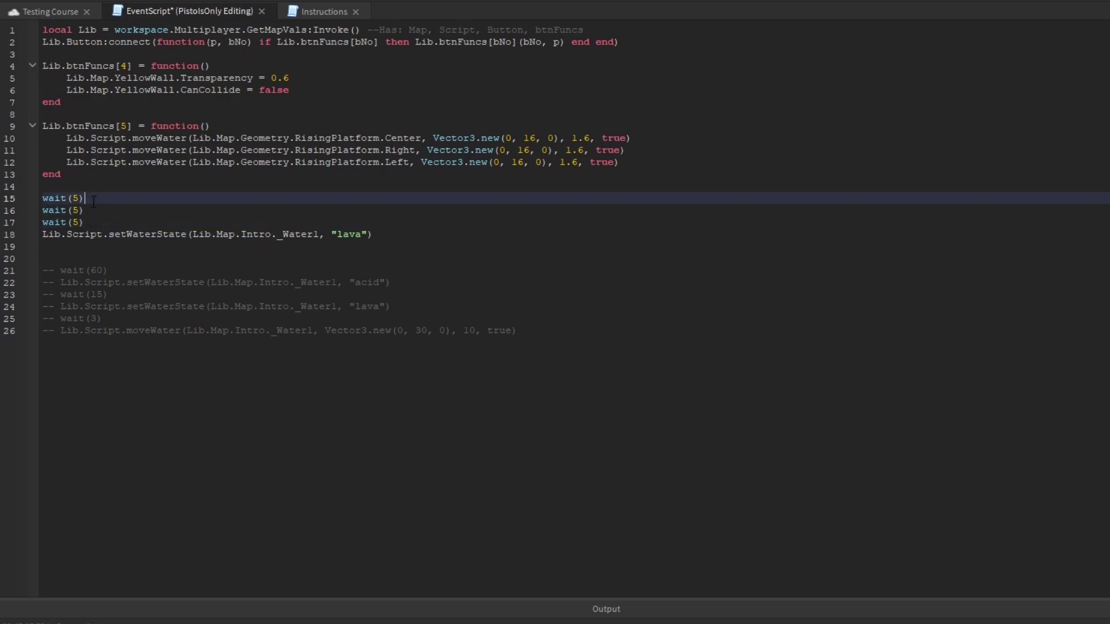
Remove one of the blank lines between the active setWaterState call and the commented-out block
left_click(397, 232)
key("Return")
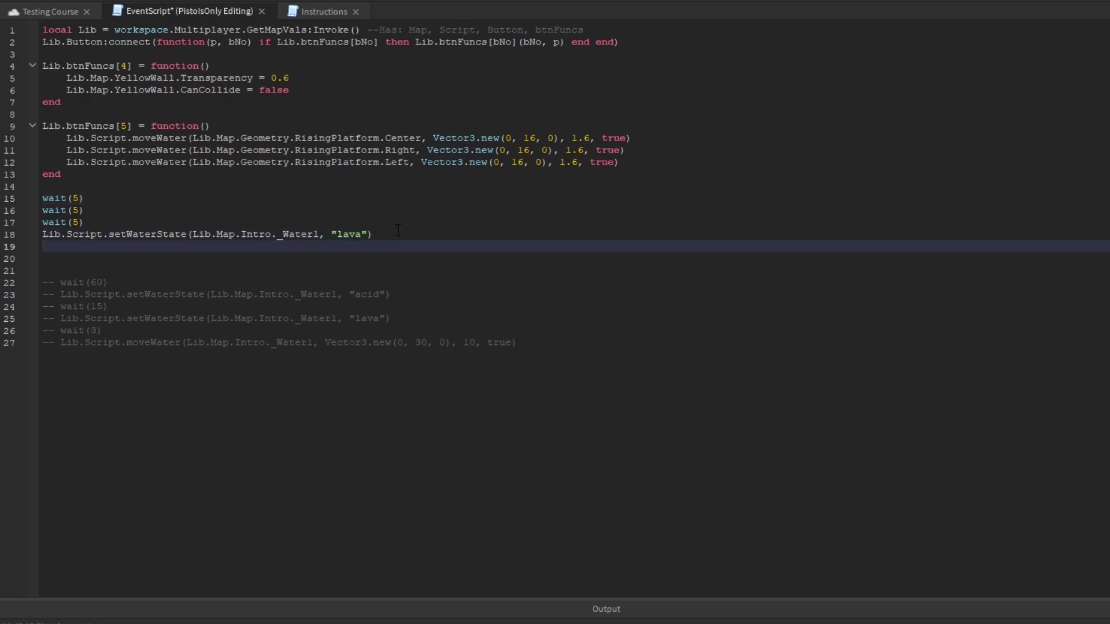
key("BackSpace")
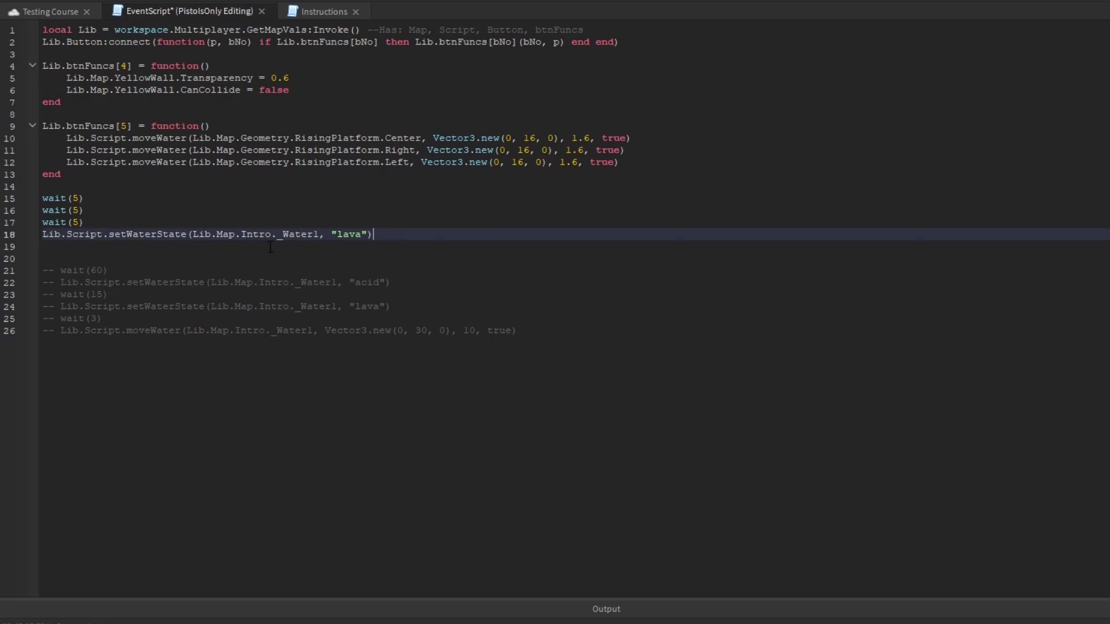
key("Delete")
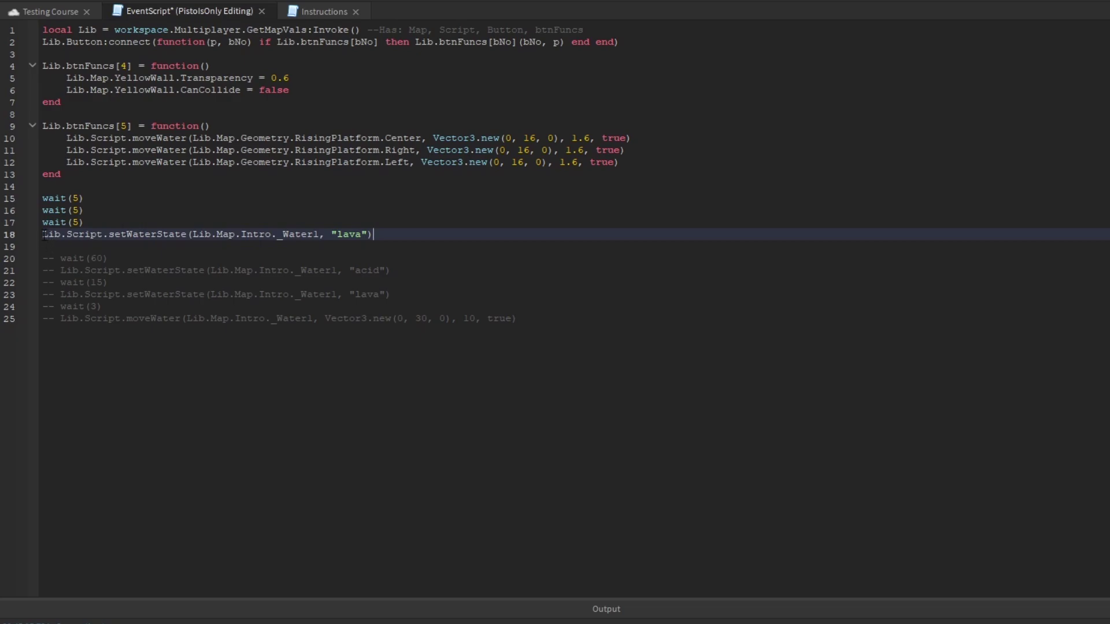
Examine the parts of the line 18 call: the Lib.Script prefix, setWaterState function, Lib.Map.Intro._Water1 path and state argument
left_click_drag(108, 235, 188, 236)
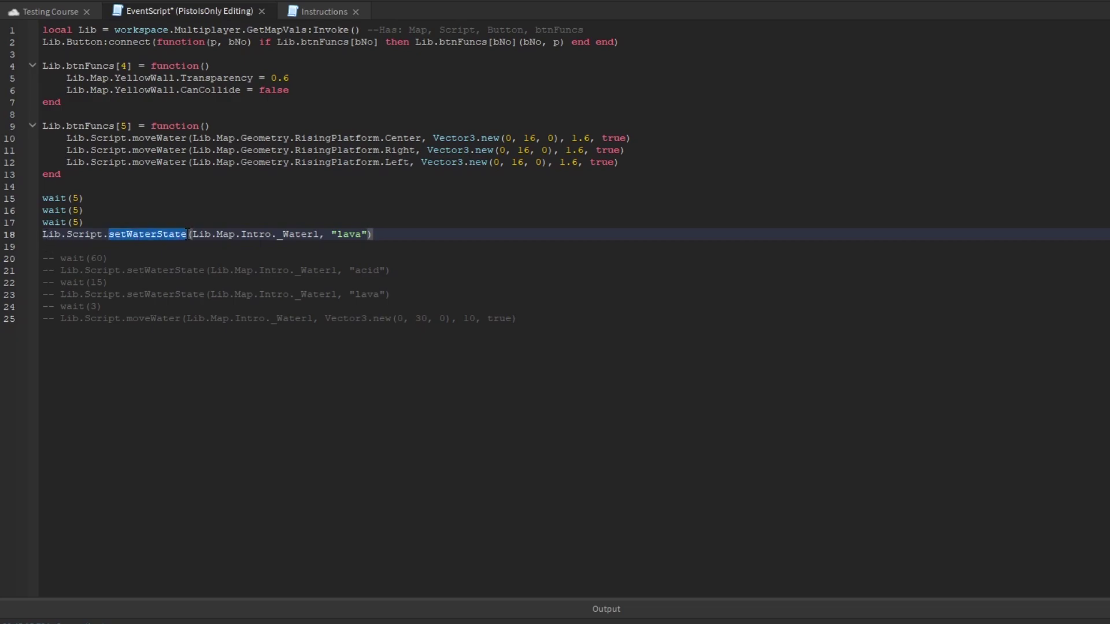
left_click(270, 233)
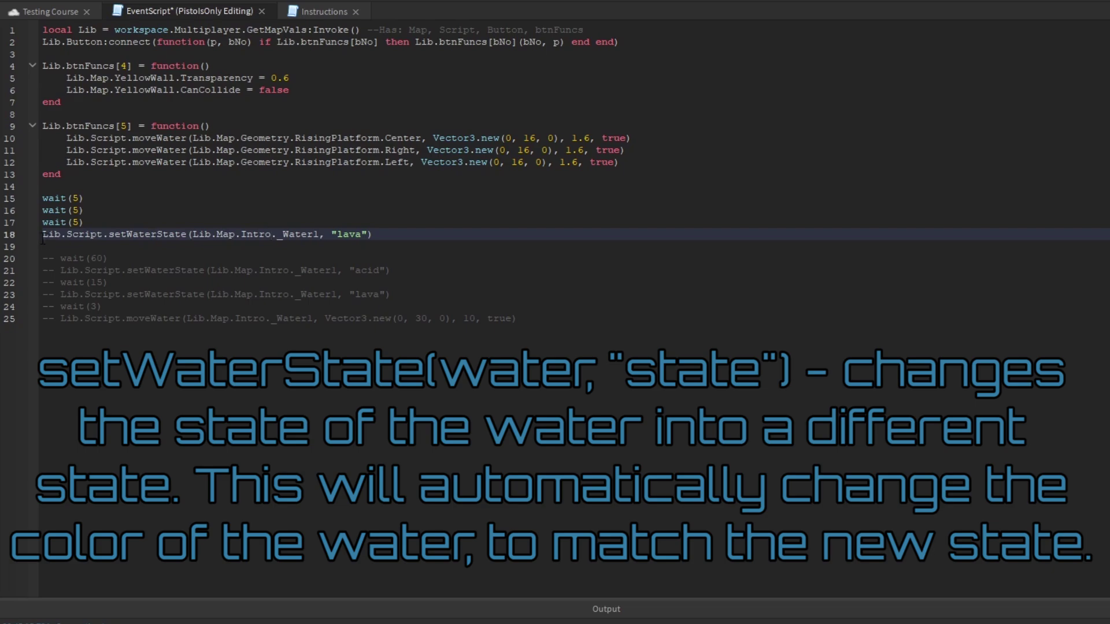
left_click_drag(43, 238, 108, 237)
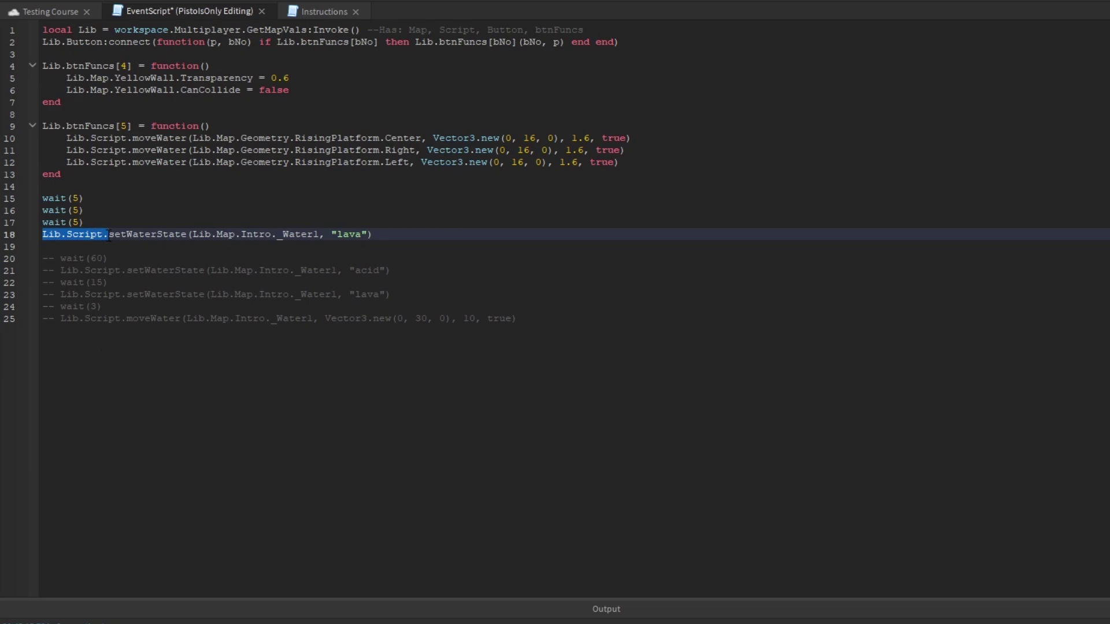
double_click(126, 231)
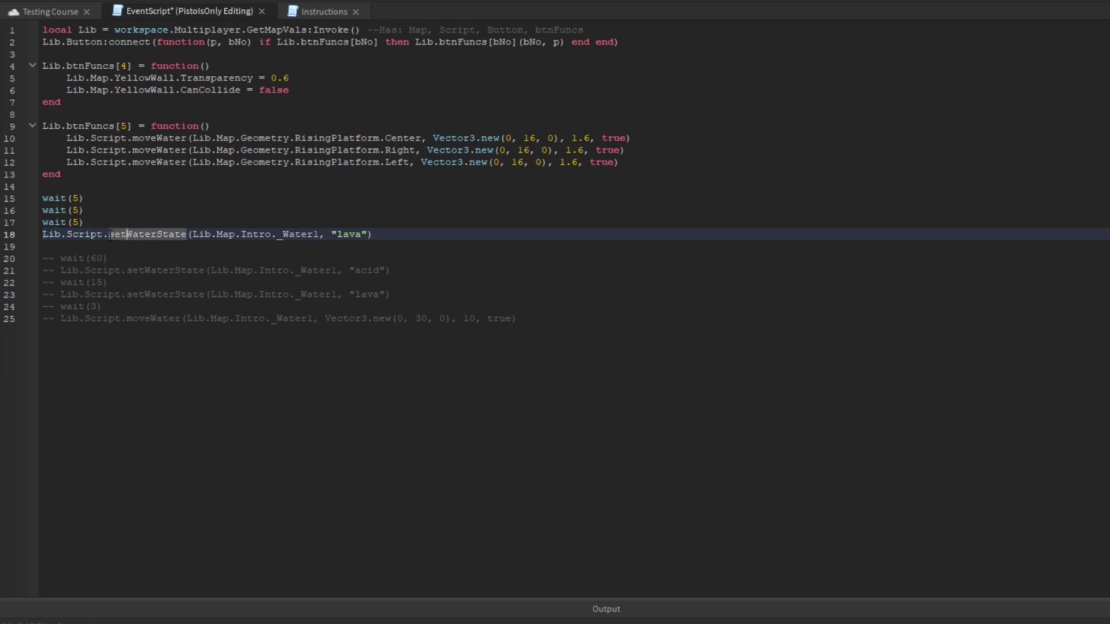
left_click_drag(109, 236, 187, 237)
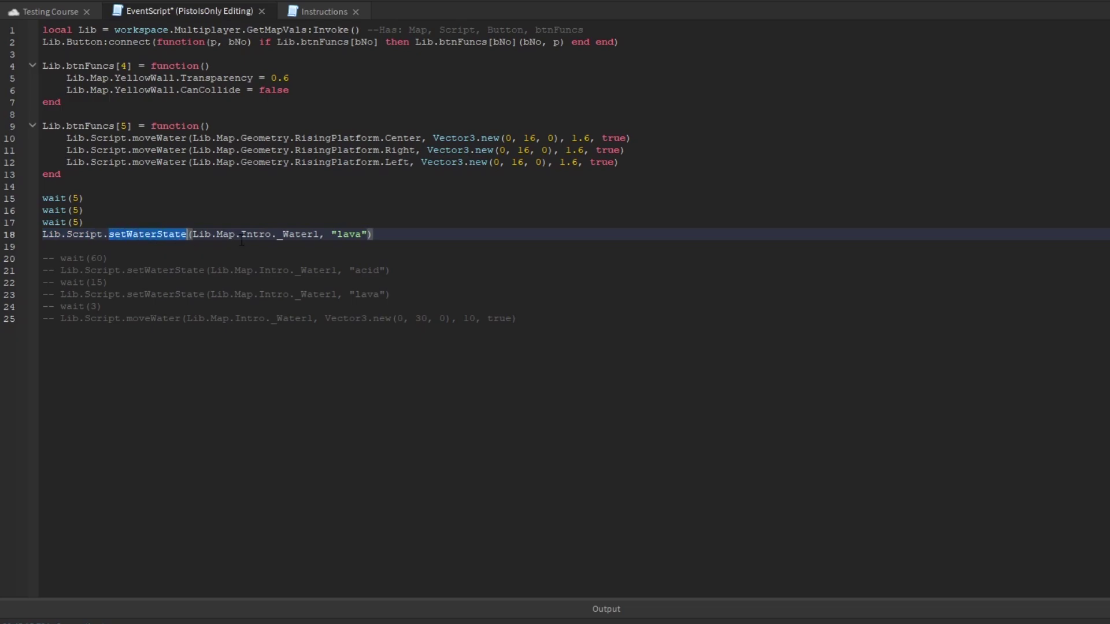
left_click(194, 235)
left_click_drag(195, 235, 332, 235)
left_click(349, 235)
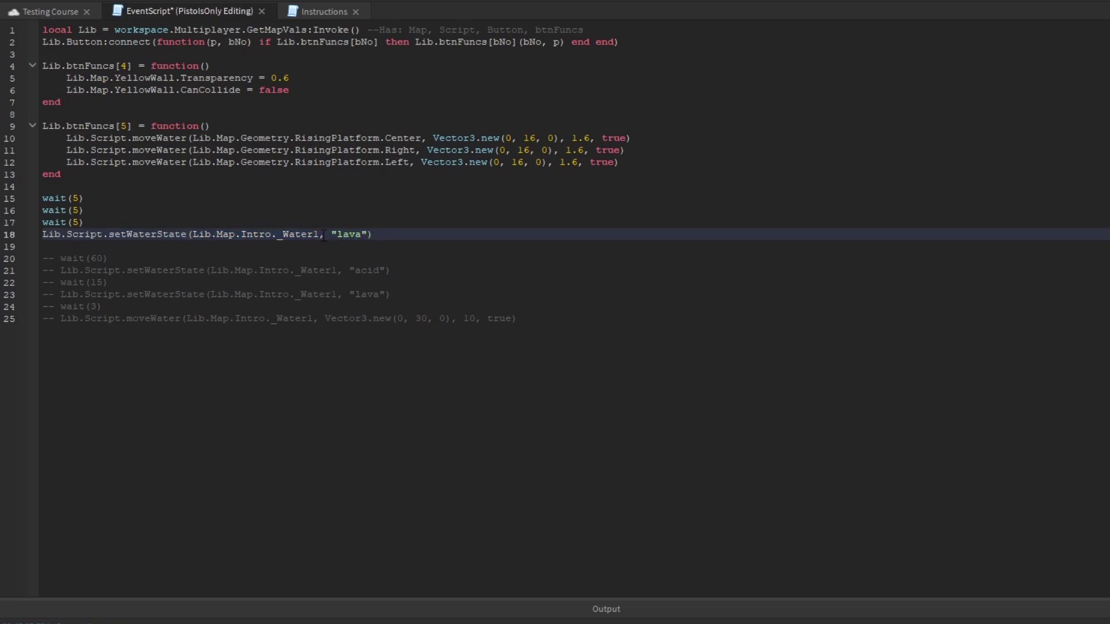
left_click_drag(319, 234, 325, 234)
left_click_drag(194, 235, 236, 235)
left_click_drag(242, 235, 319, 234)
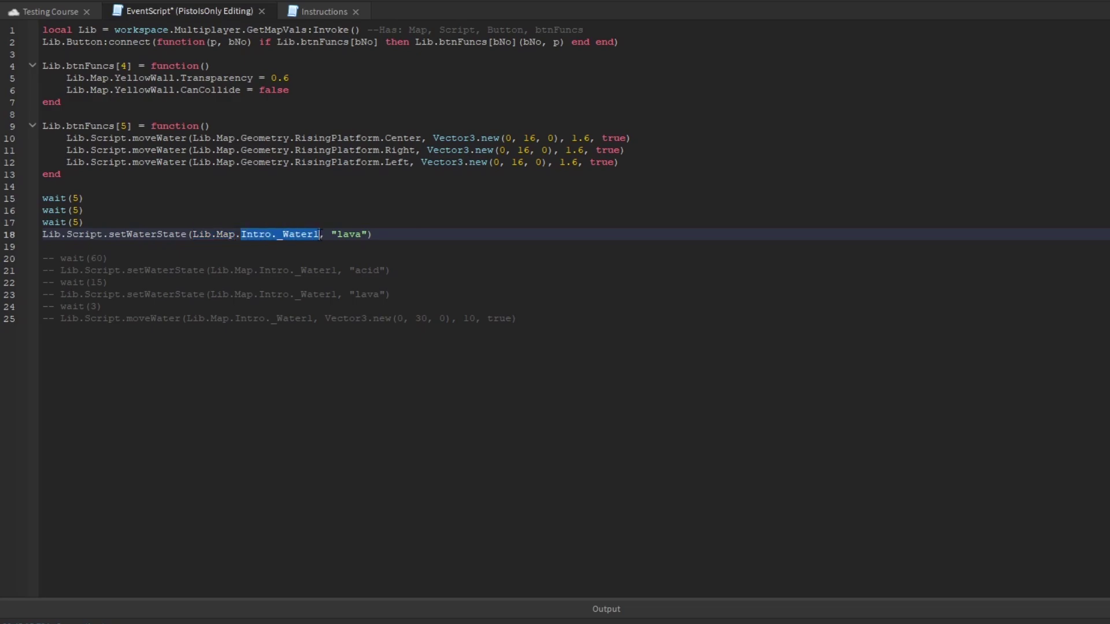
left_click(307, 236)
left_click(246, 236)
left_click(198, 236)
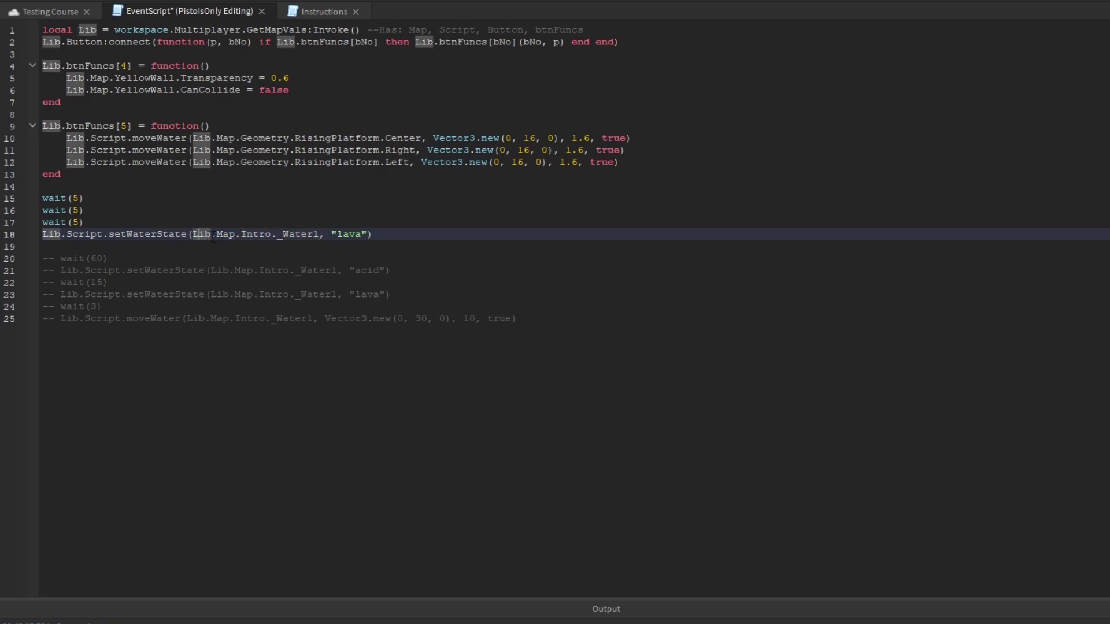
left_click(222, 235)
left_click(252, 235)
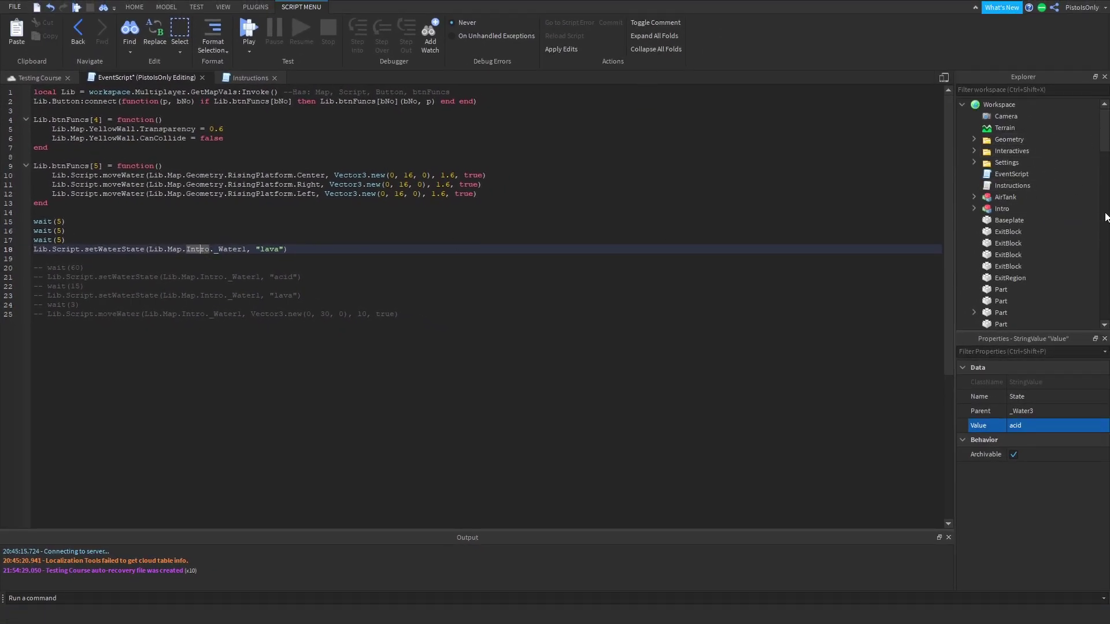
Expand the Intro model in the workspace hierarchy and select its _Water1 part to match the path in the script
left_click(1000, 209)
left_click(975, 208)
scroll(1007, 239, "down", 5)
scroll(1007, 239, "down", 1)
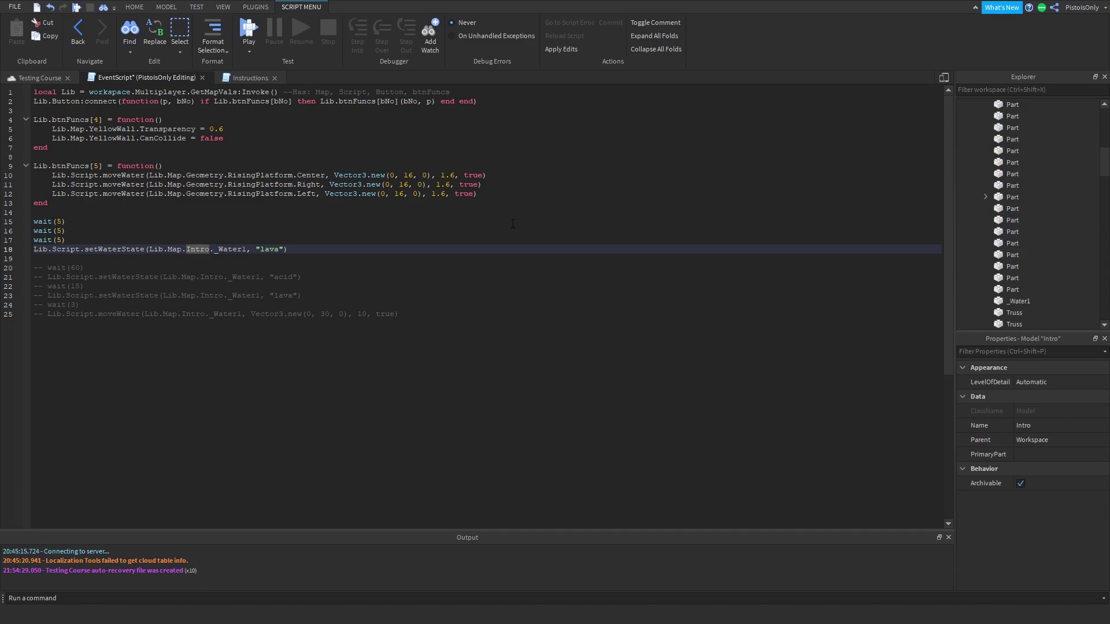
double_click(234, 249)
scroll(1022, 249, "down", 3)
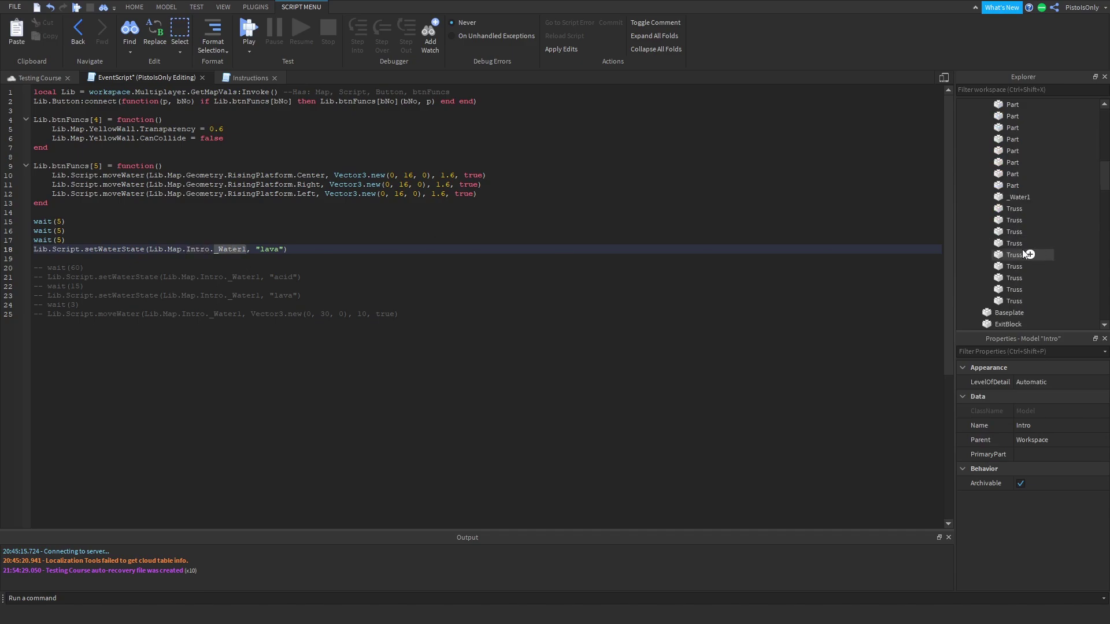
left_click(1018, 197)
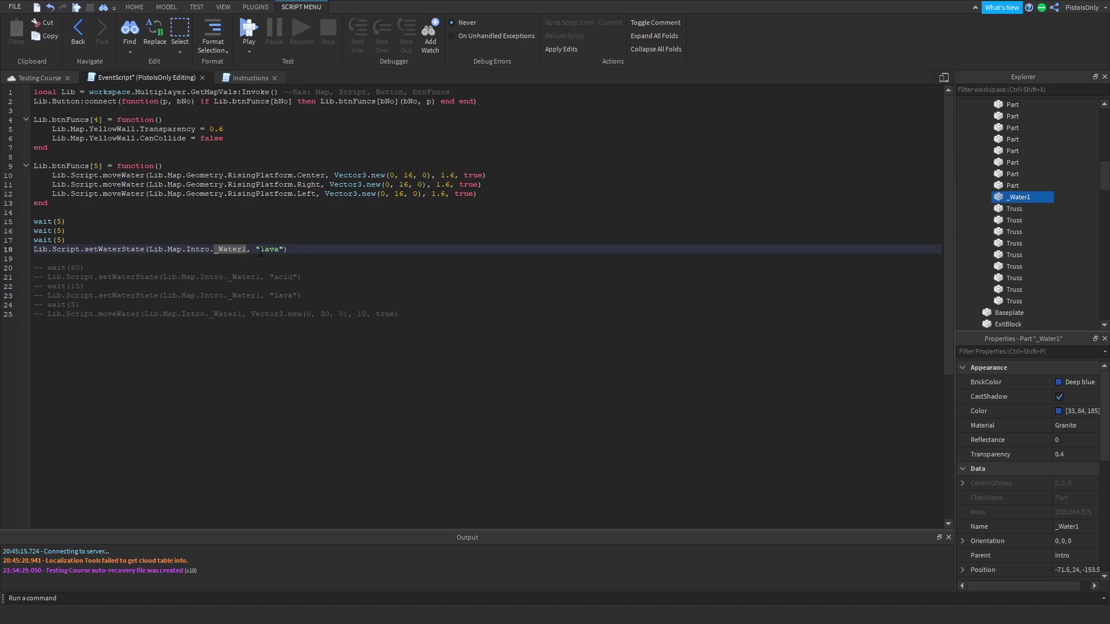
left_click_drag(260, 253, 279, 252)
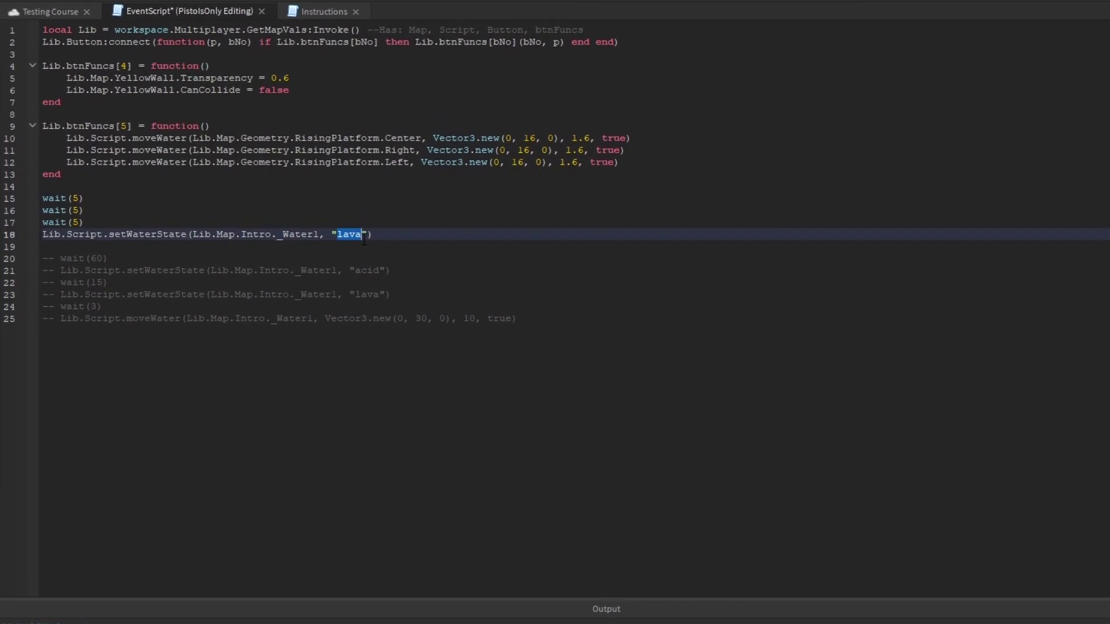
type("water")
key("BackSpace")
key("BackSpace")
key("BackSpace")
key("BackSpace")
key("BackSpace")
type("lava")
Add a wait(6) line directly below the "lava" setWaterState call
key("End")
key("Return")
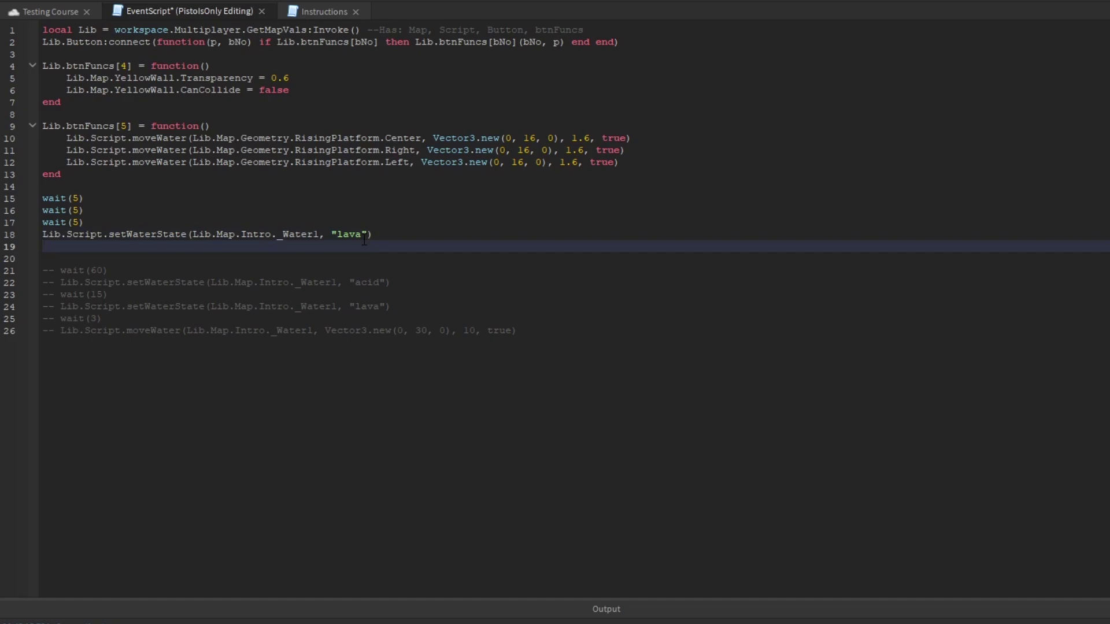
type("wait(6)")
key("Return")
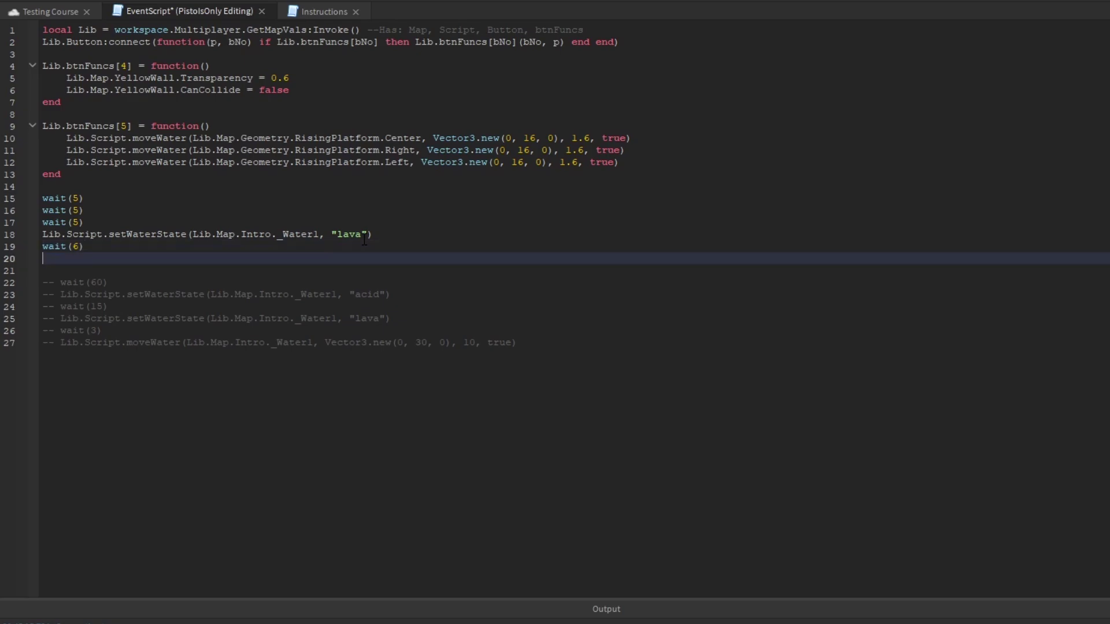
Write Lib.Script.setWaterState(Lib.Map.Intro._Water1, "water") on the line below wait(6)
type("Lib.Script.setWaterState(Lib.Map")
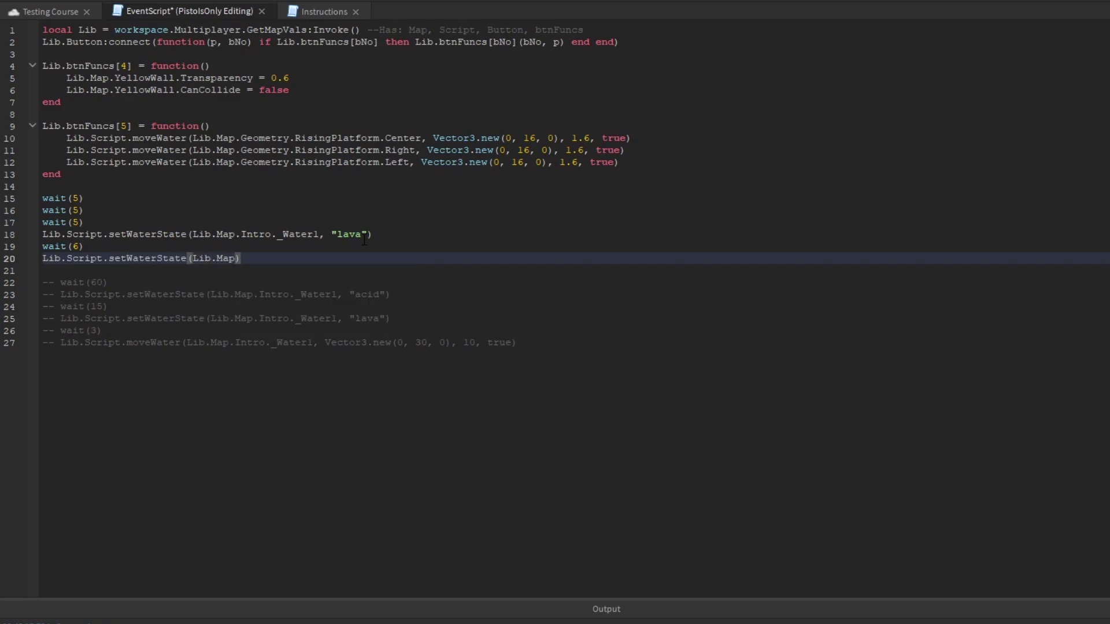
type(".Intro.Wa")
key("BackSpace")
key("BackSpace")
type("_Water1, \"water")
Examine the pools, button and walls in the Testing Course view, plus the wait(6) line and commented moveWater call in EventScript
left_click(67, 15)
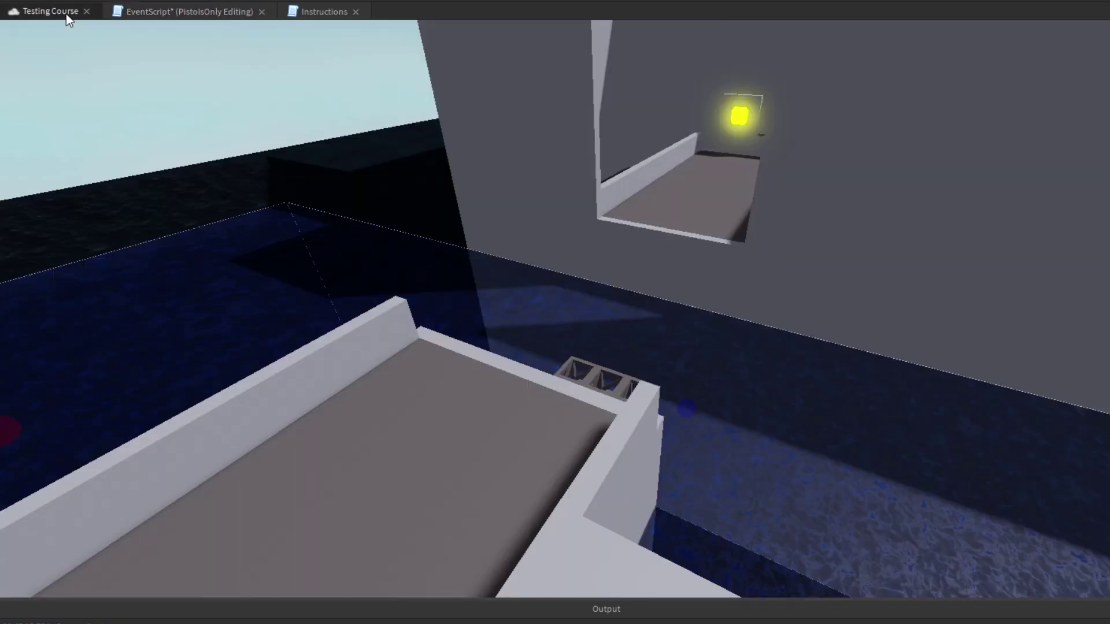
right_click_drag(769, 320, 646, 311)
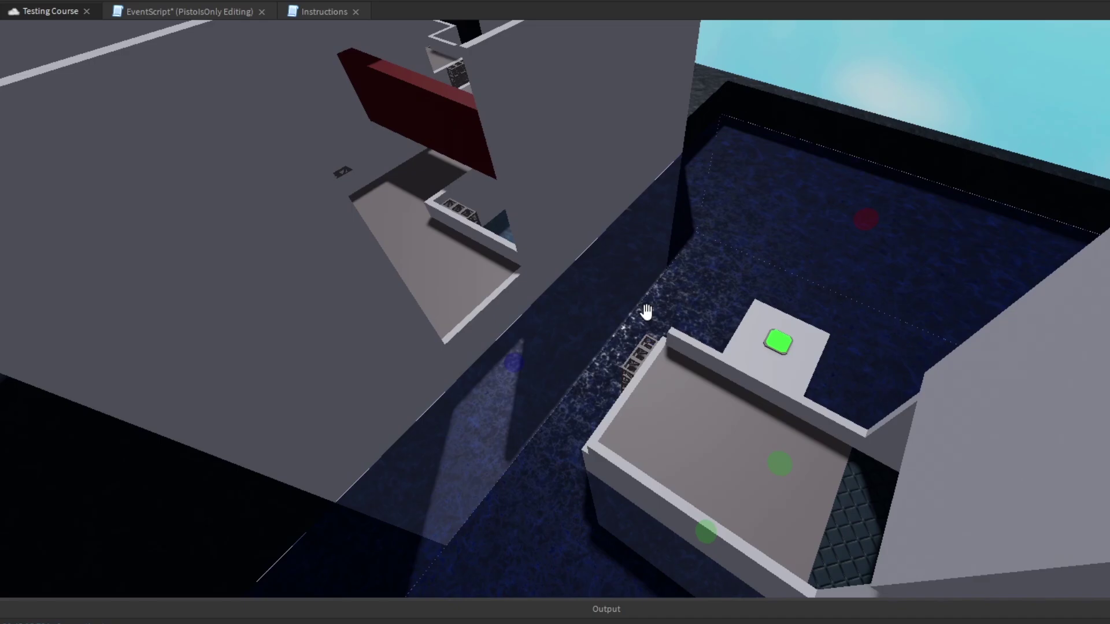
left_click(220, 10)
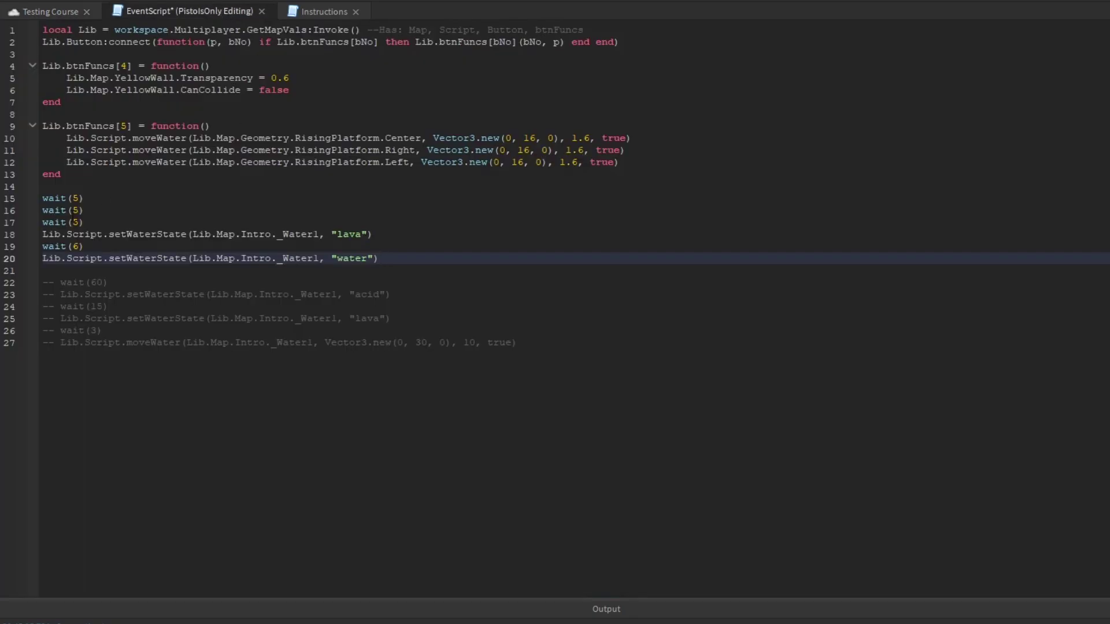
left_click(81, 246)
left_click(60, 9)
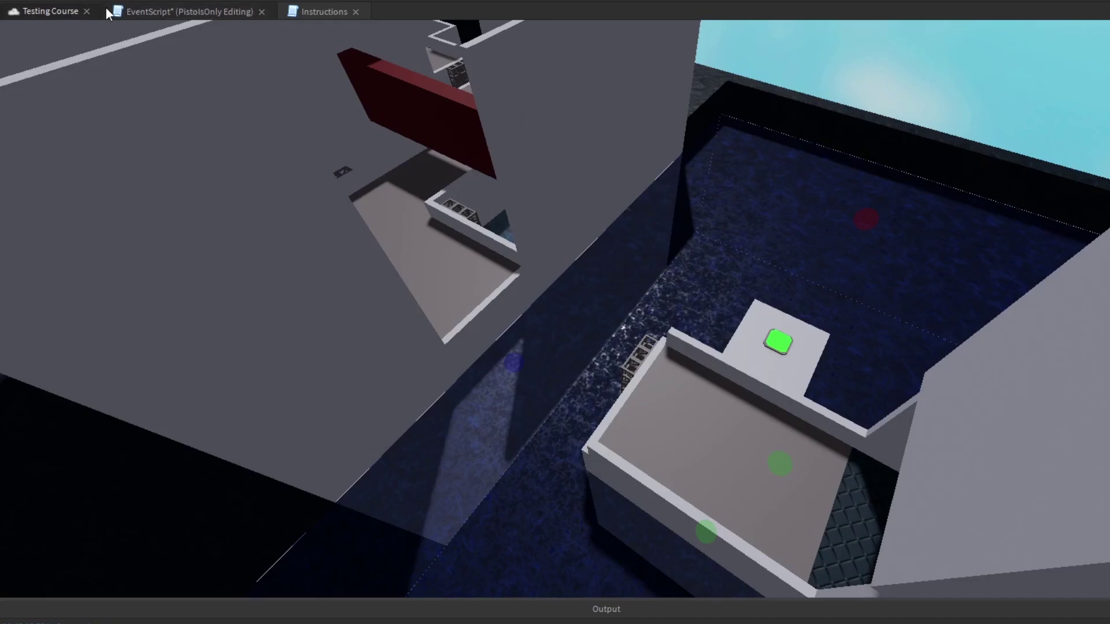
left_click(141, 10)
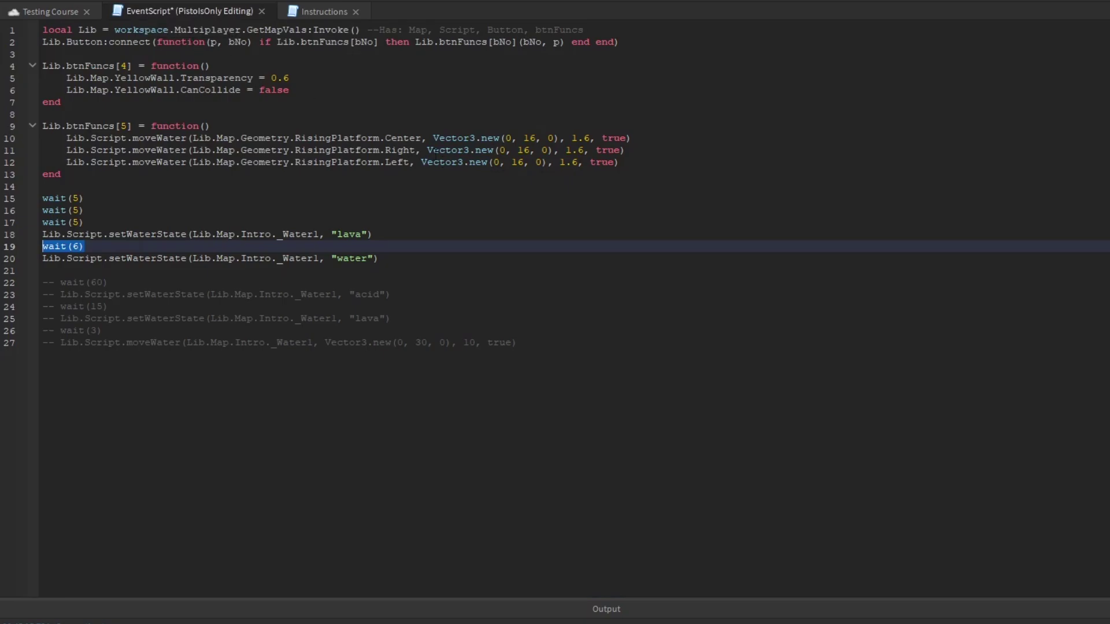
left_click(667, 42)
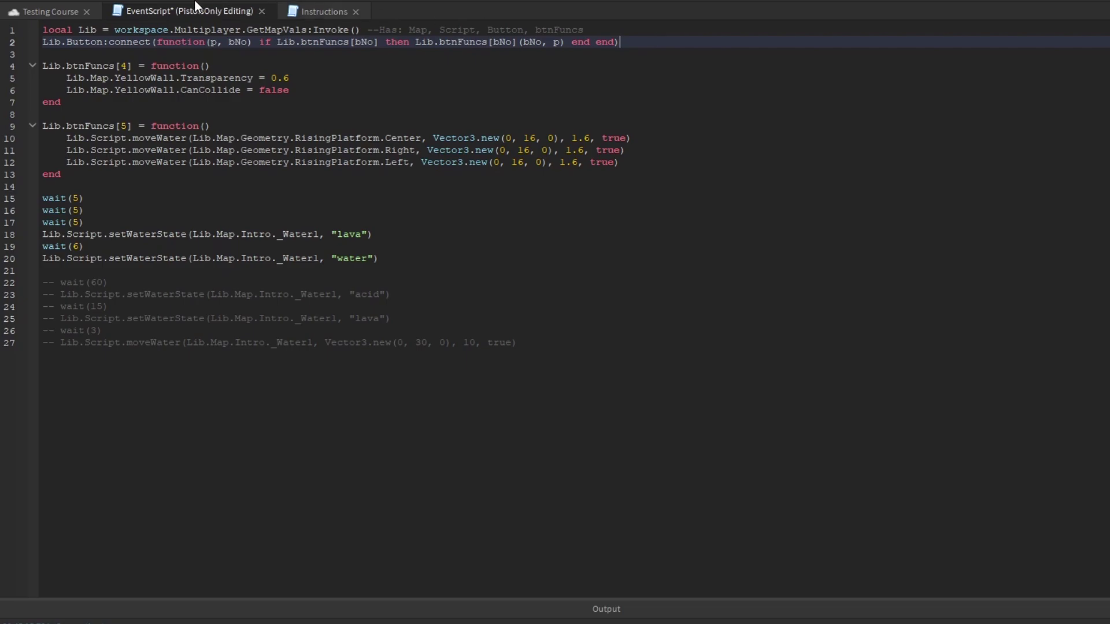
left_click(62, 11)
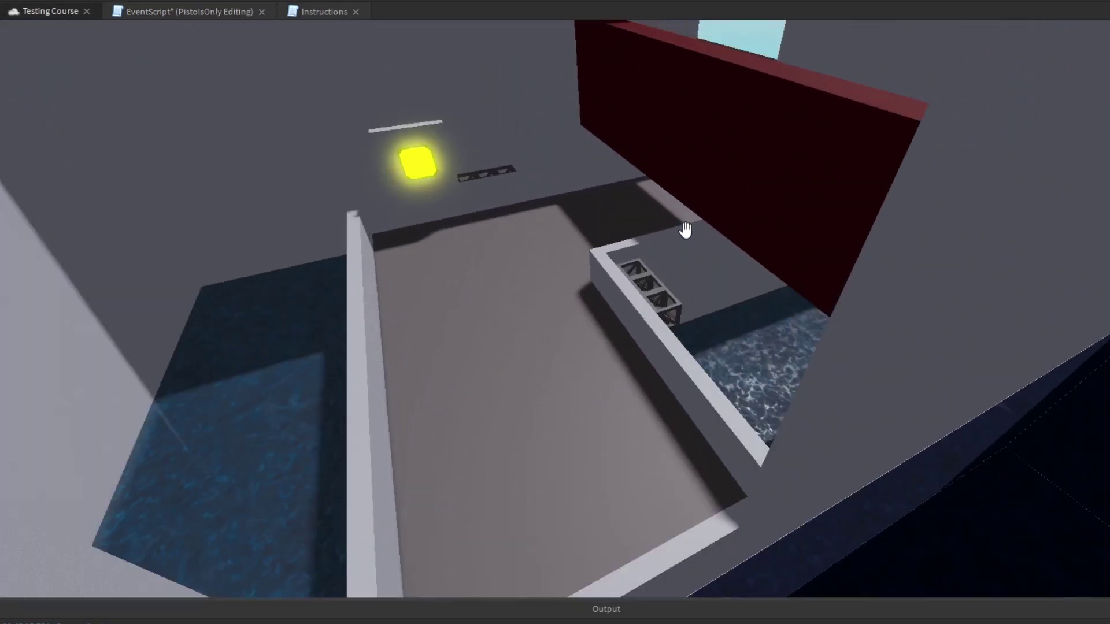
right_click_drag(686, 230, 661, 302)
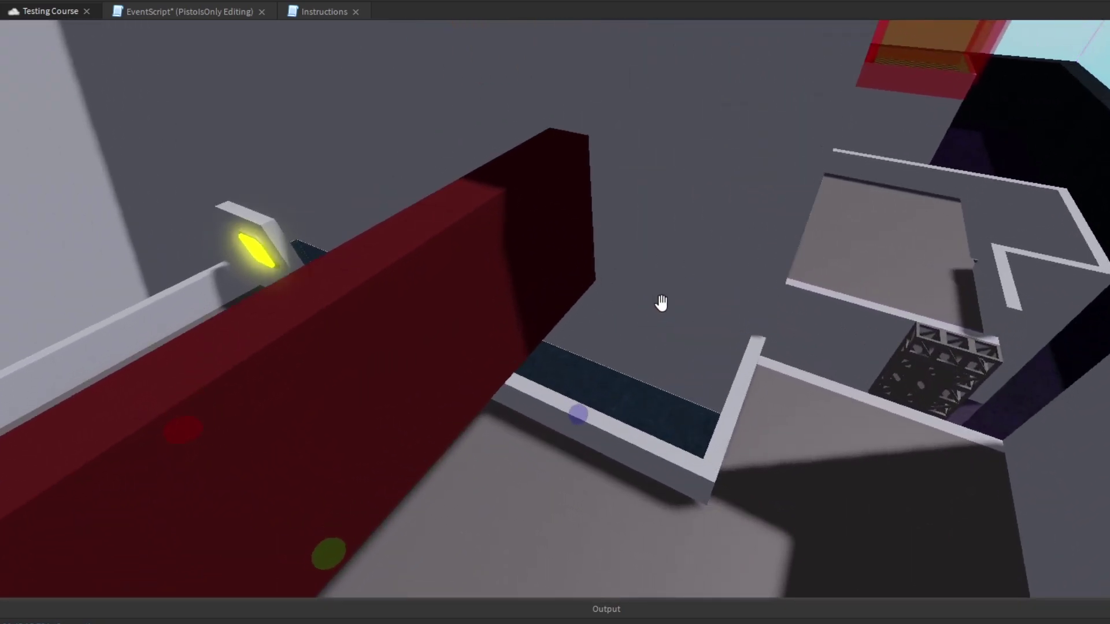
right_click_drag(661, 302, 660, 226)
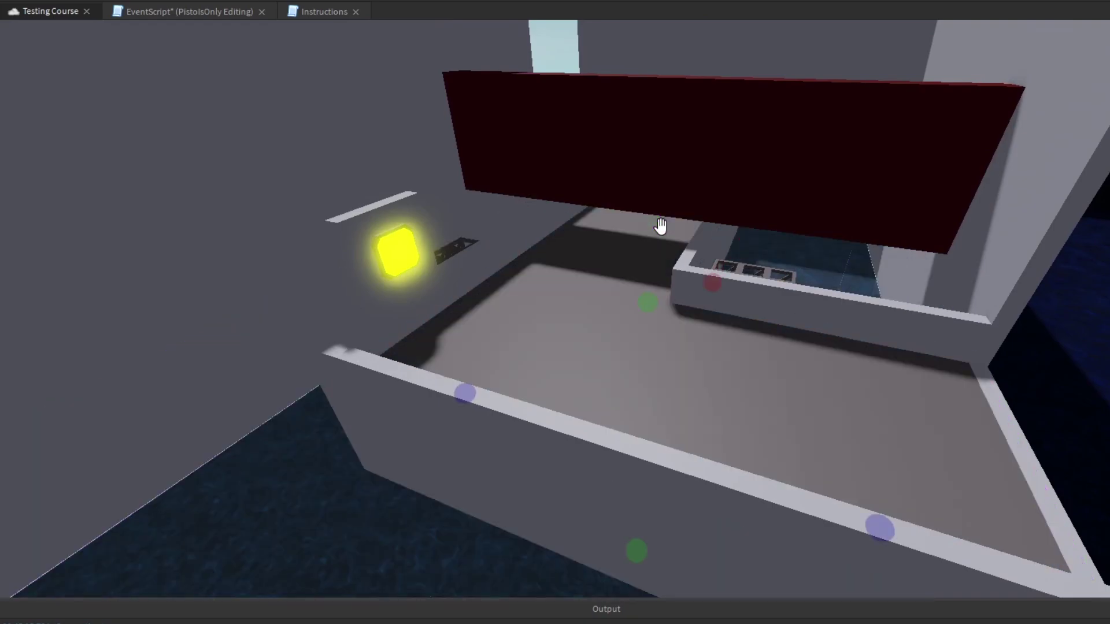
left_click(185, 12)
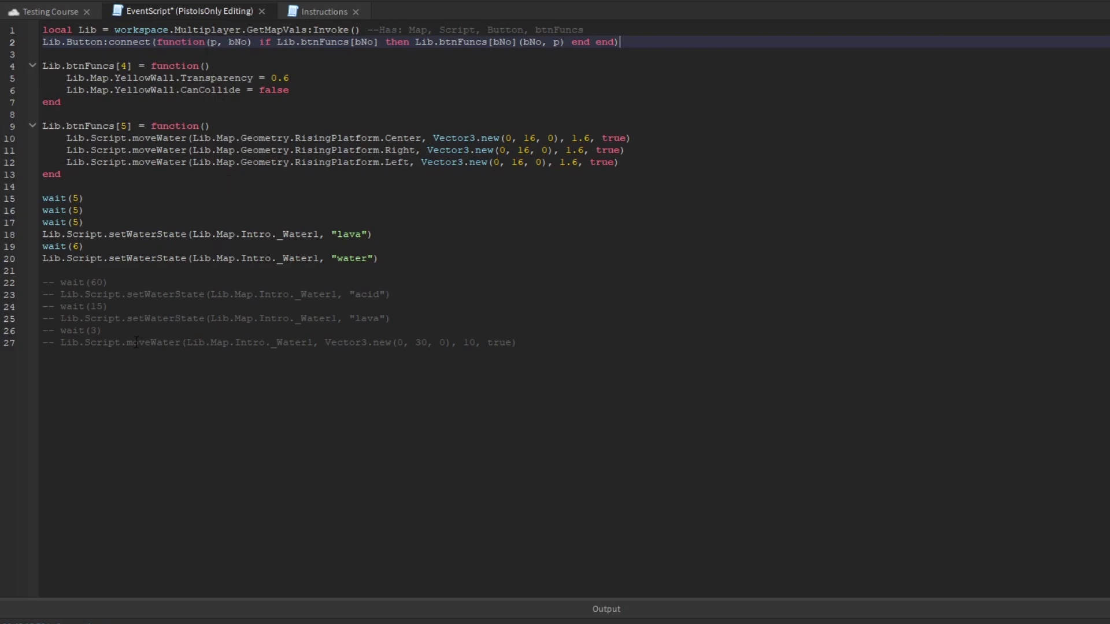
left_click_drag(127, 342, 194, 343)
left_click(230, 345)
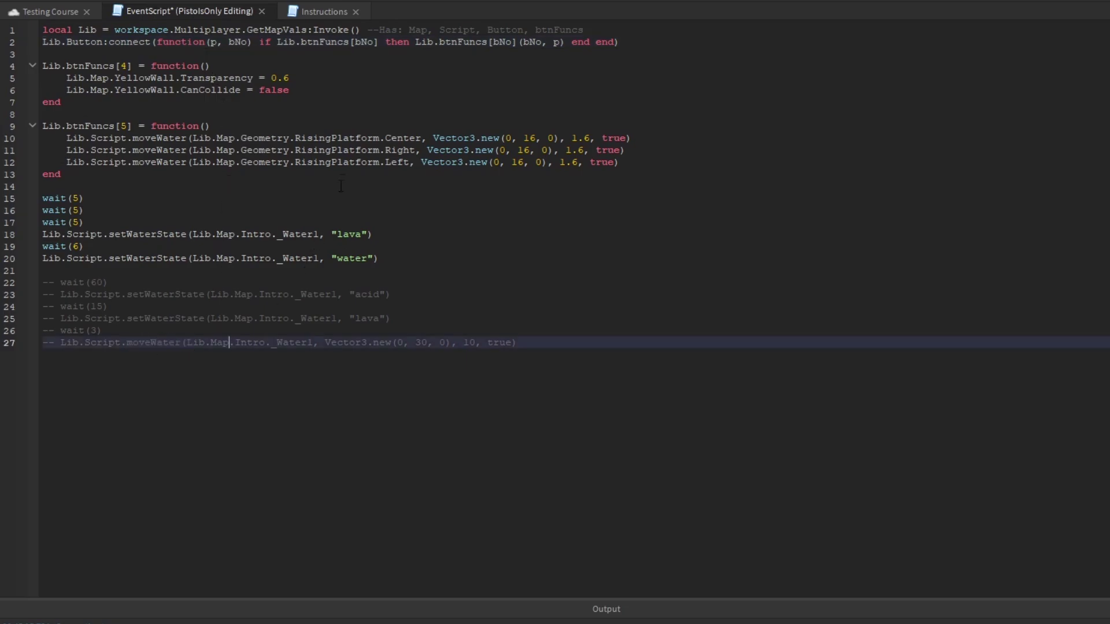
Add an empty Lib.btnFuncs[2] = function() block above the btnFuncs[4] function in EventScript
left_click(578, 90)
left_click(658, 43)
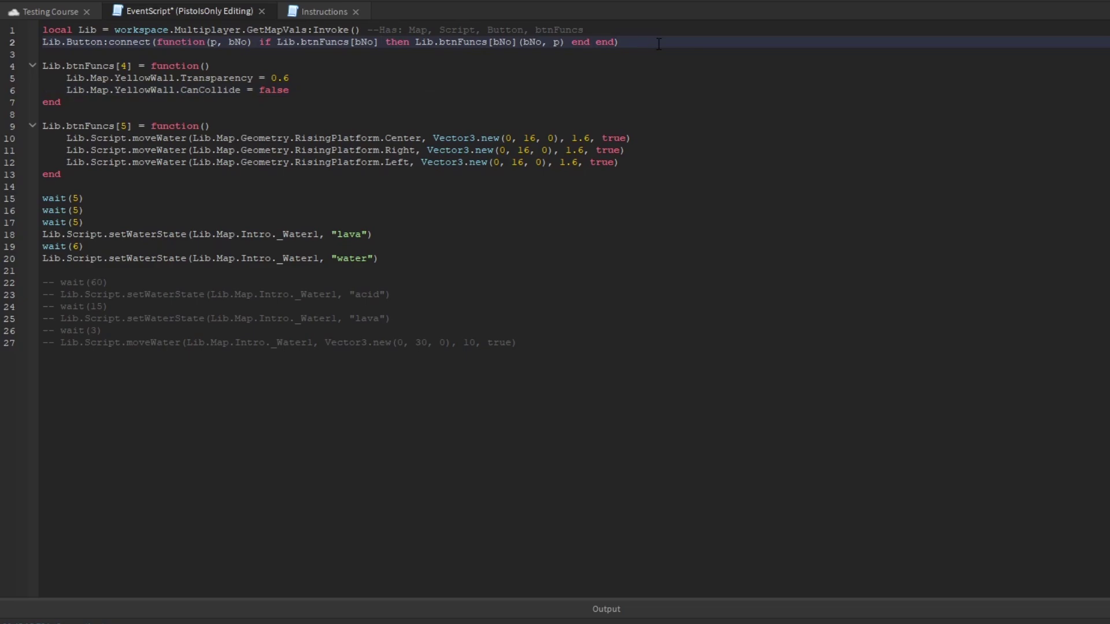
key("Return")
key("Return")
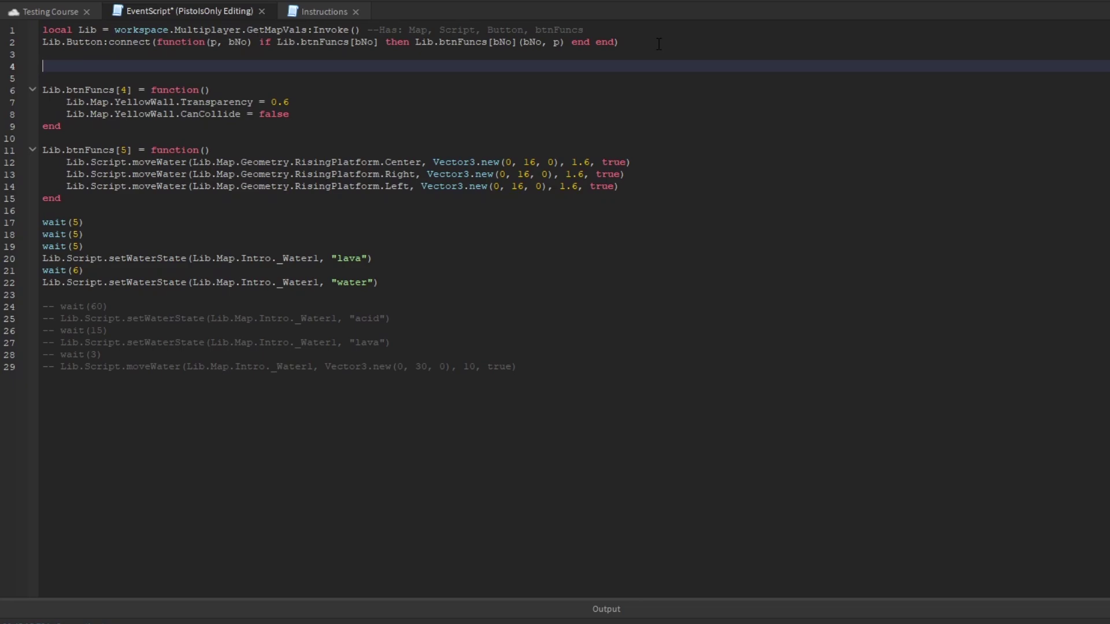
type("L")
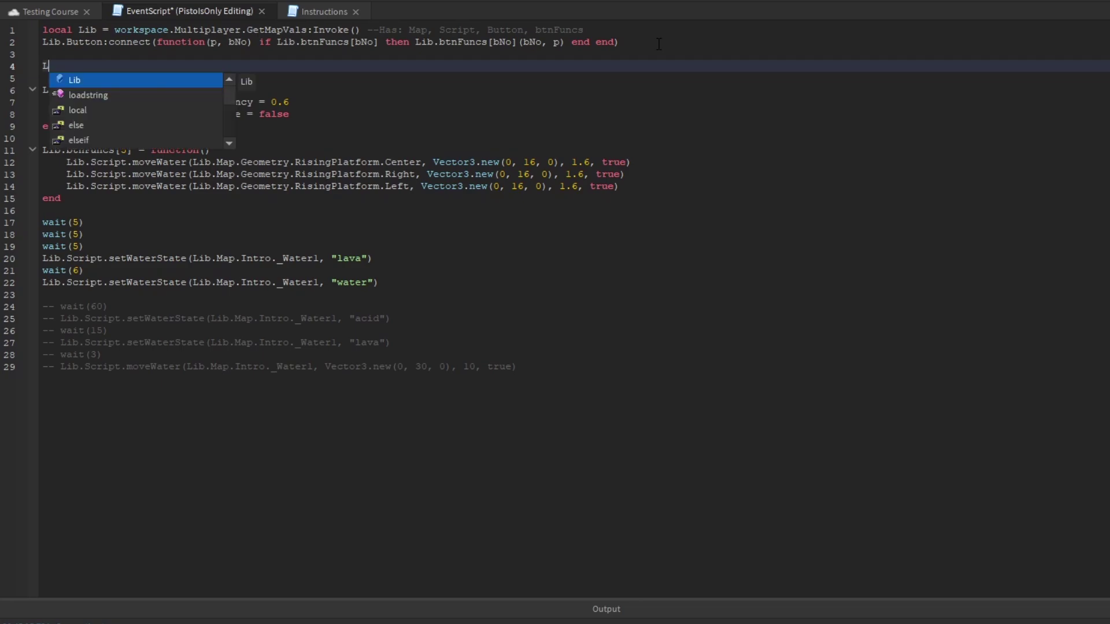
type("ib.btn")
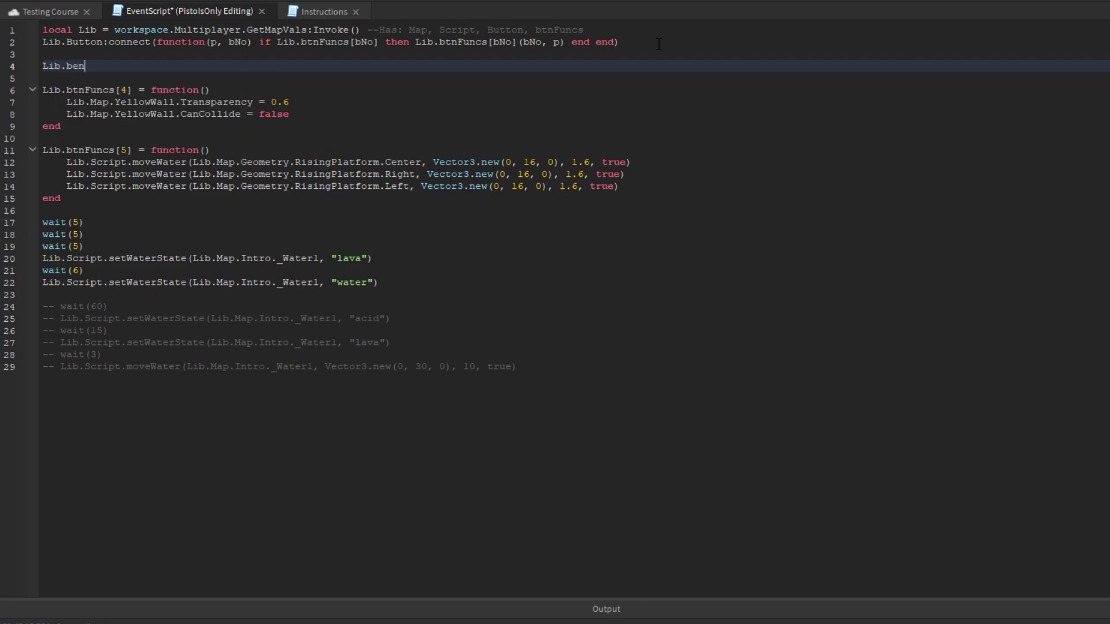
key("BackSpace")
key("BackSpace")
type("tnFuncs[2] = f")
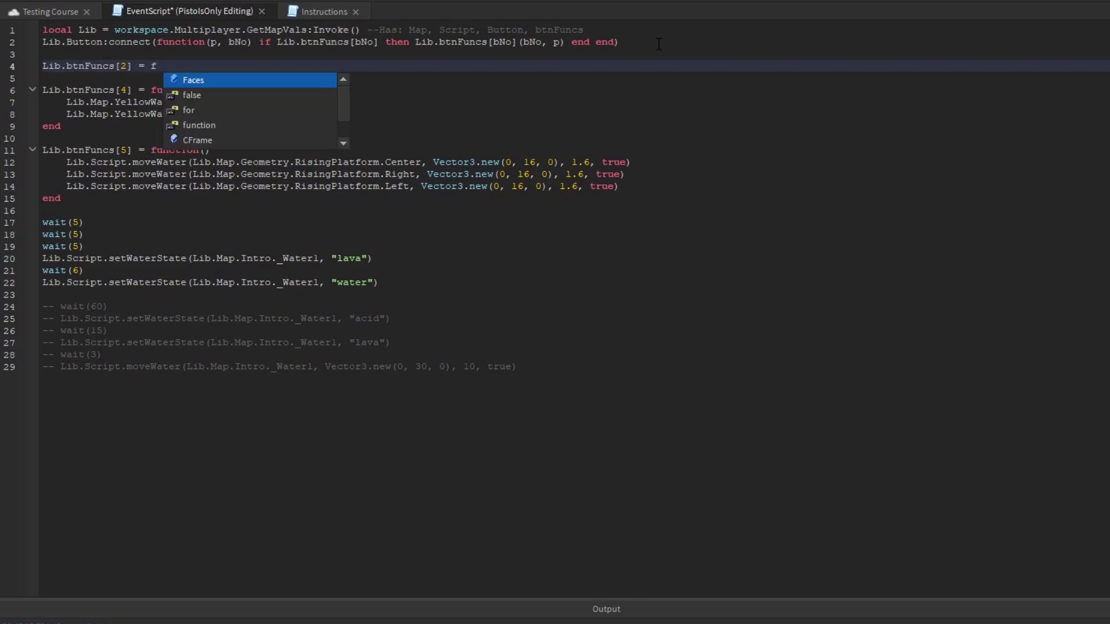
type("unction()")
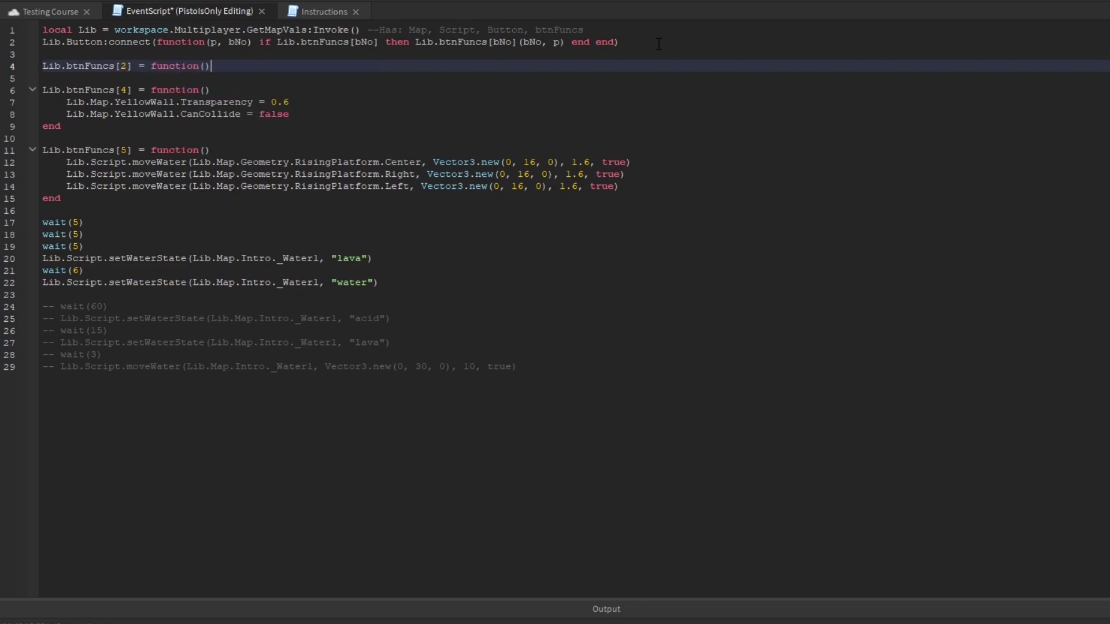
key("Return")
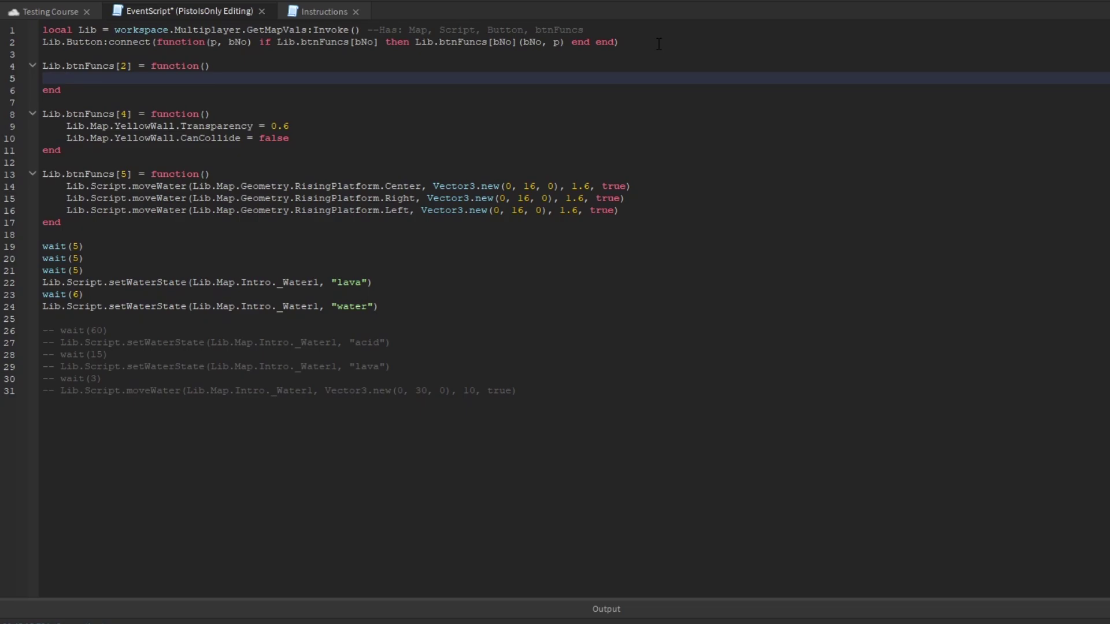
Copy the commented moveWater call into btnFuncs[2] and replace its part path, Y offset and duration with placeholders water, y and t
left_click(62, 391)
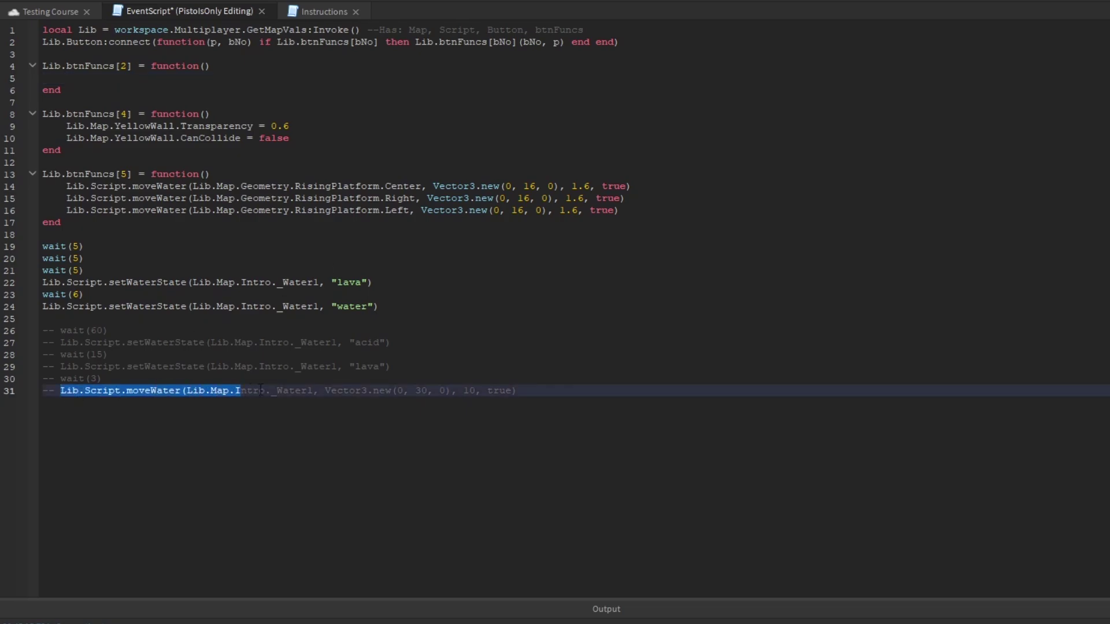
left_click_drag(260, 389, 519, 391)
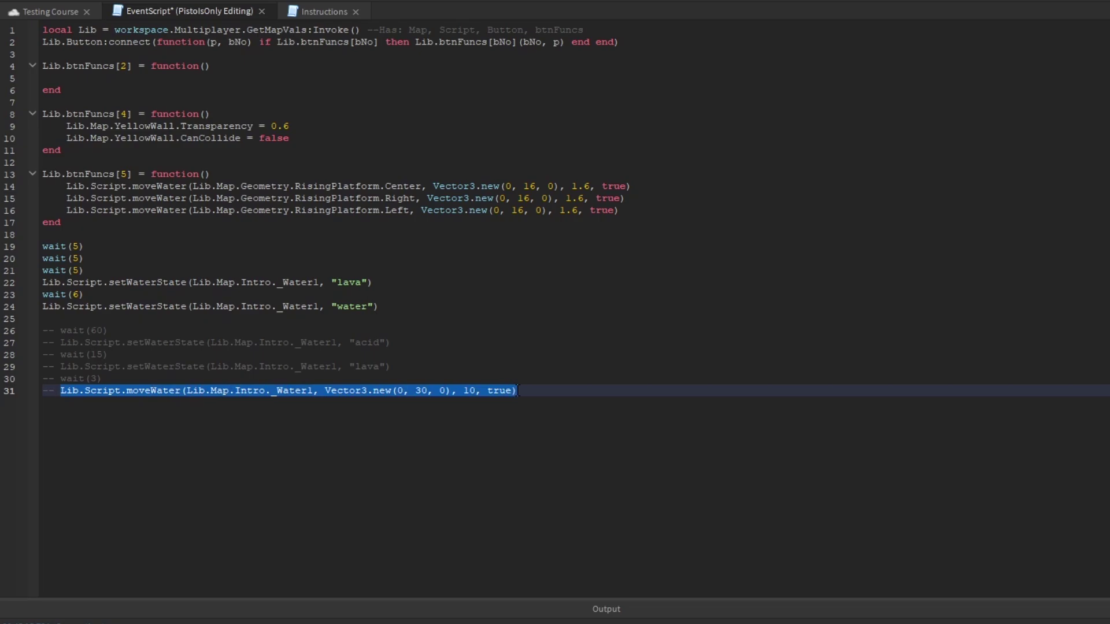
key("ctrl+c")
left_click(186, 79)
key("ctrl+v")
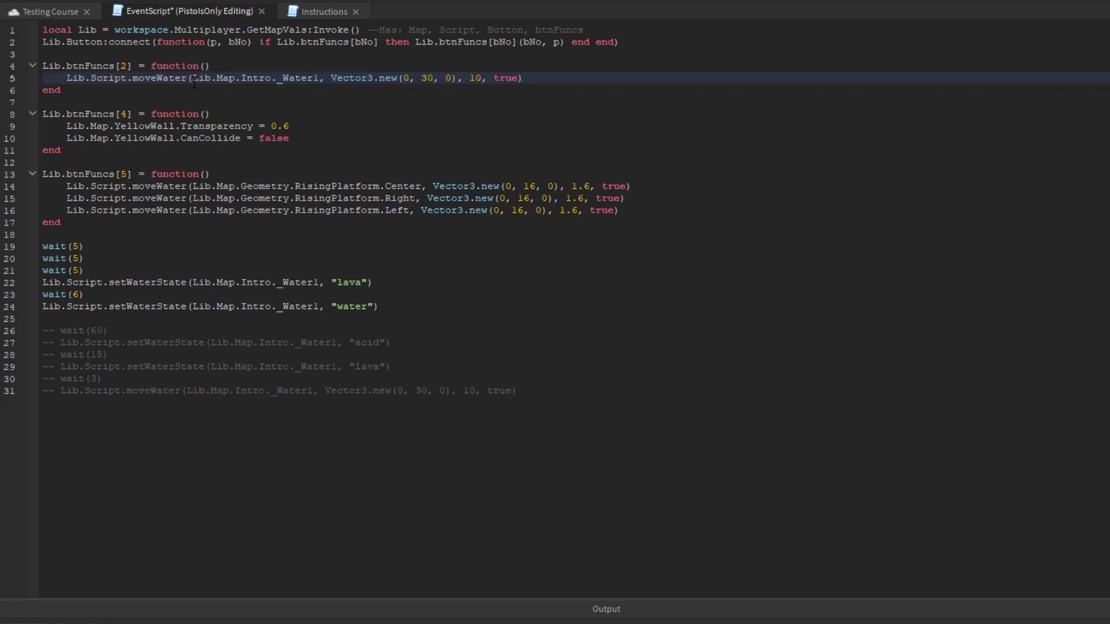
left_click_drag(193, 80, 318, 79)
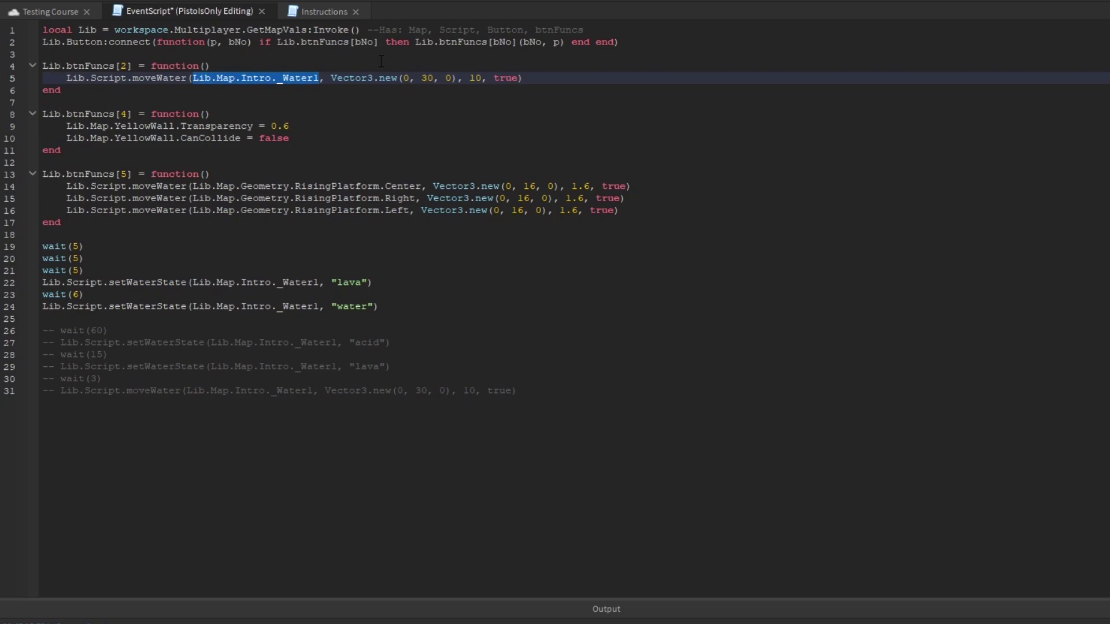
type("water")
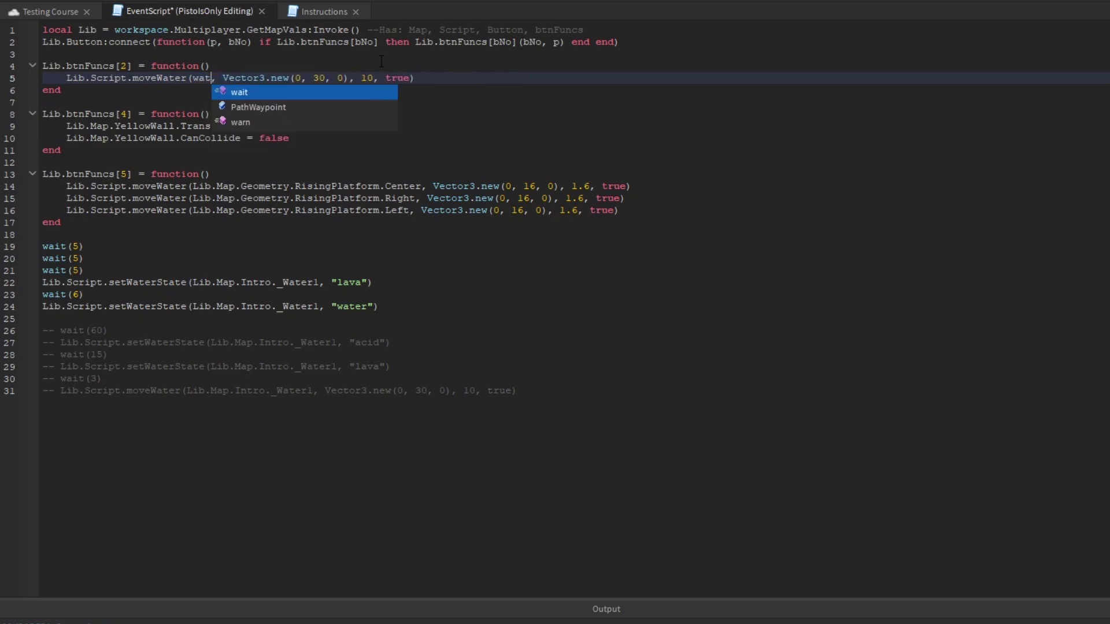
Examine the _Water2 pool, its truss, the red block above and the surrounding walls in the Testing Course view
left_click(62, 13)
right_click_drag(331, 126, 634, 241)
key("w")
key("w")
key("q")
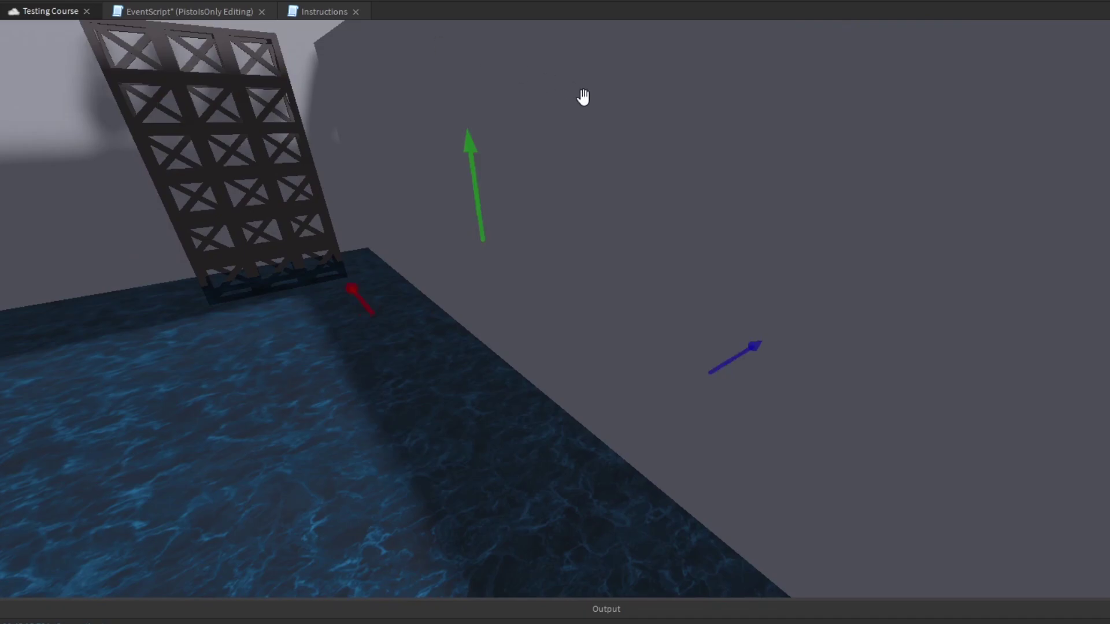
scroll(582, 99, "down", 5)
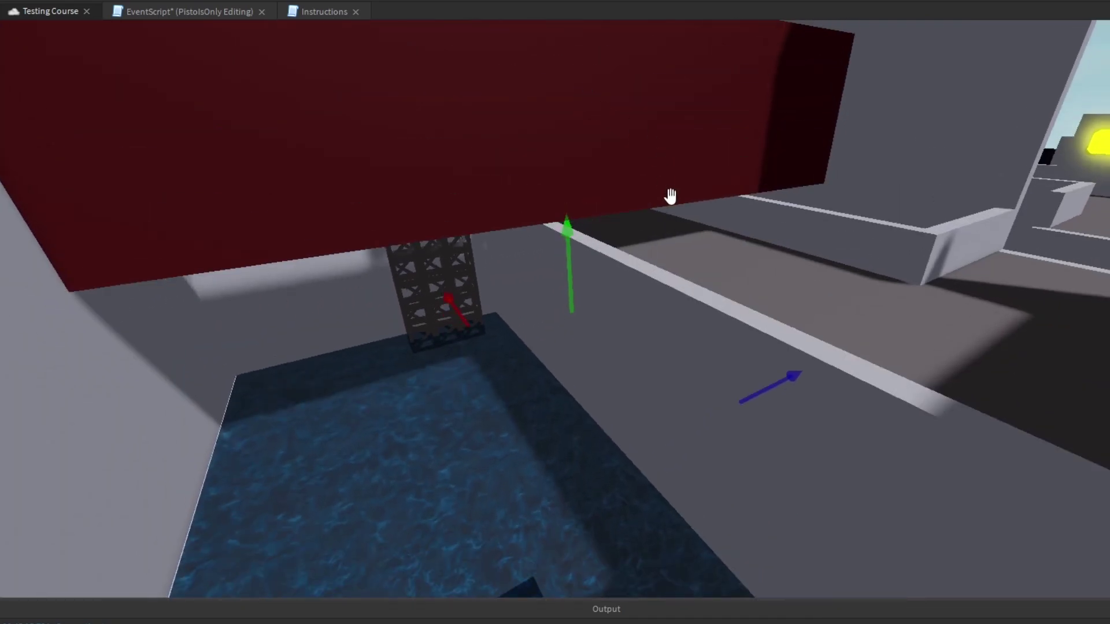
right_click_drag(668, 198, 926, 268)
key("d")
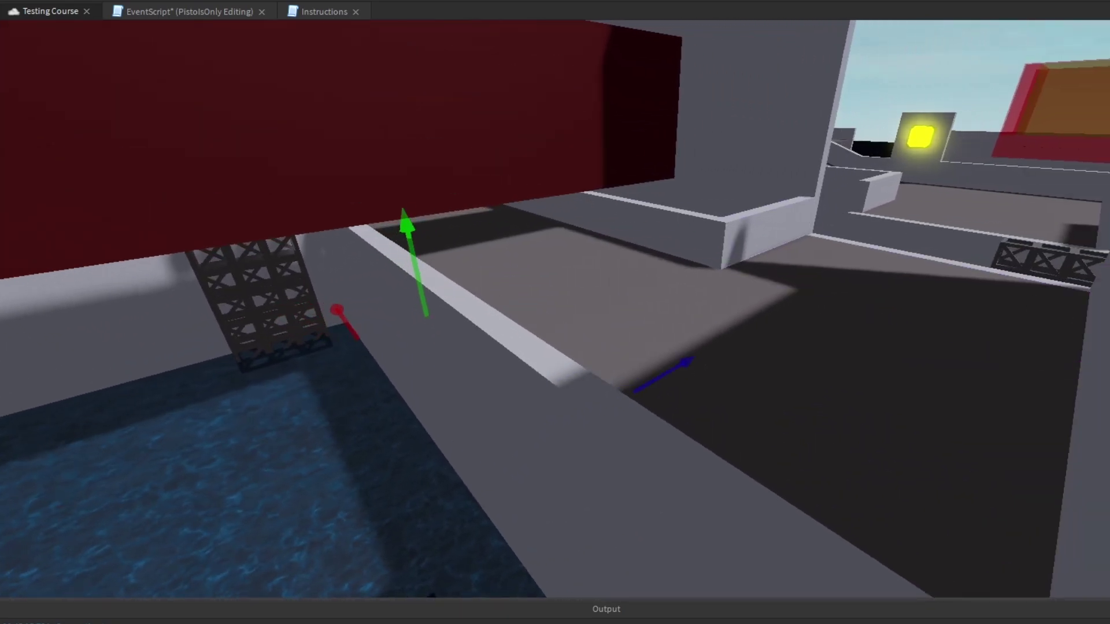
right_click_drag(1035, 400, 975, 377)
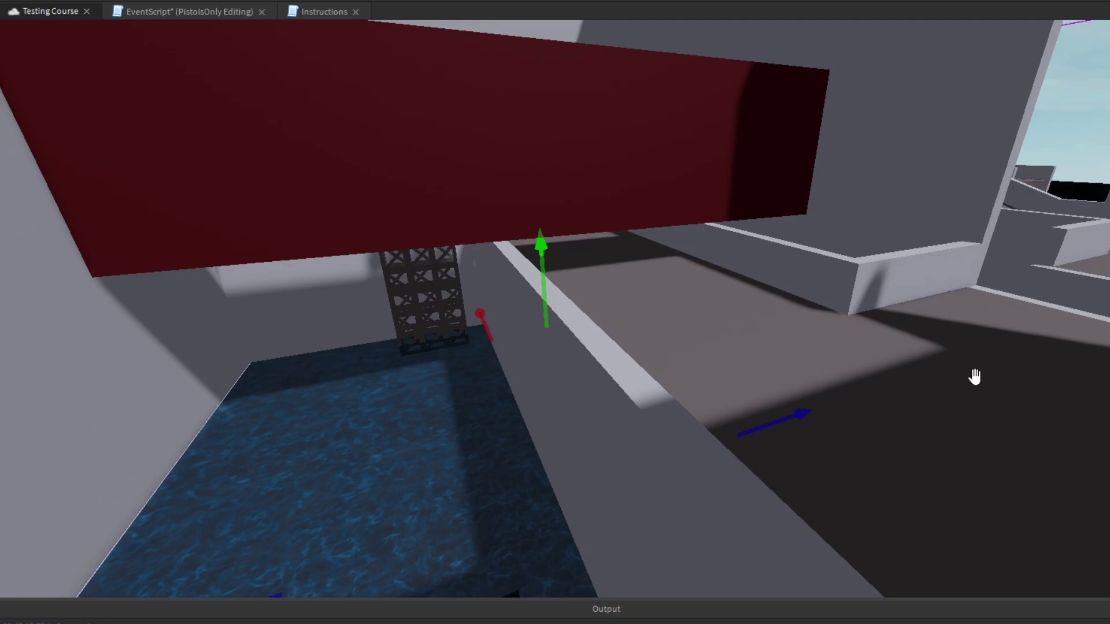
key("d")
key("e")
mouse_move(974, 377)
right_mouse_down()
mouse_move(817, 364)
mouse_move(963, 391)
right_mouse_up()
key("a")
right_click_drag(1091, 529, 986, 494)
key("q")
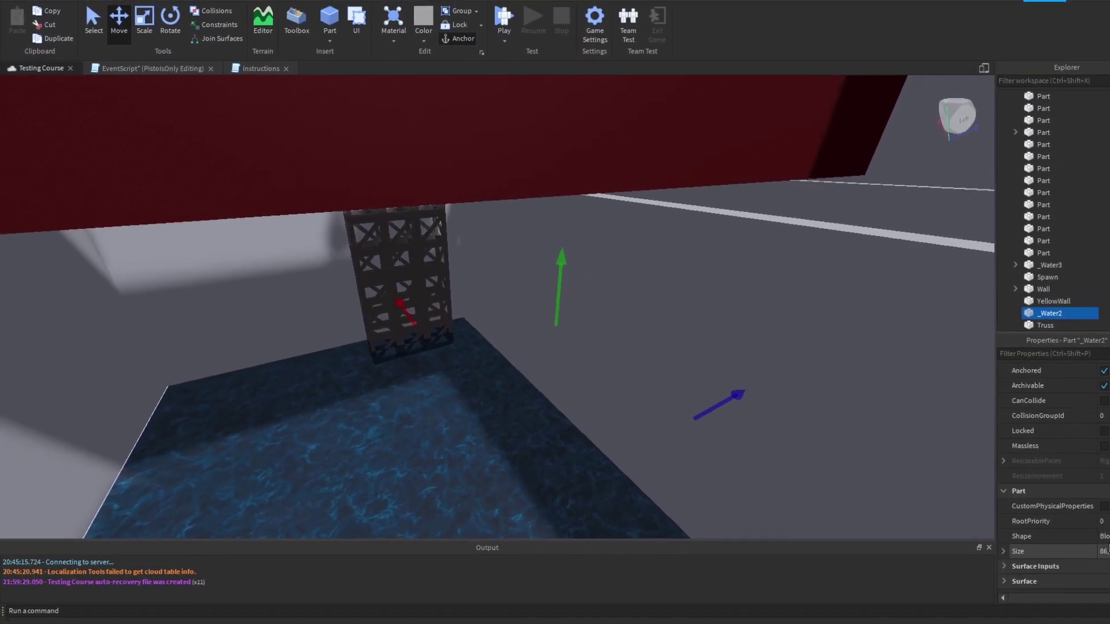
Look up the _Water2 part's Position and highlight its Y coordinate
scroll(1108, 542, "down", 3)
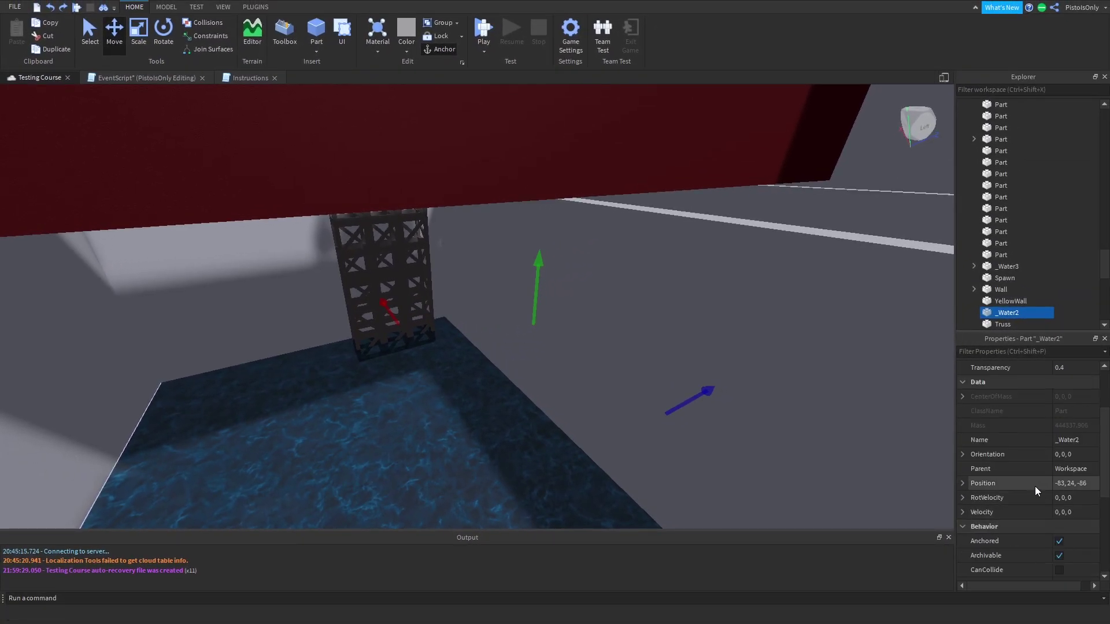
scroll(1086, 500, "up", 2)
scroll(1085, 501, "down", 1)
double_click(1069, 526)
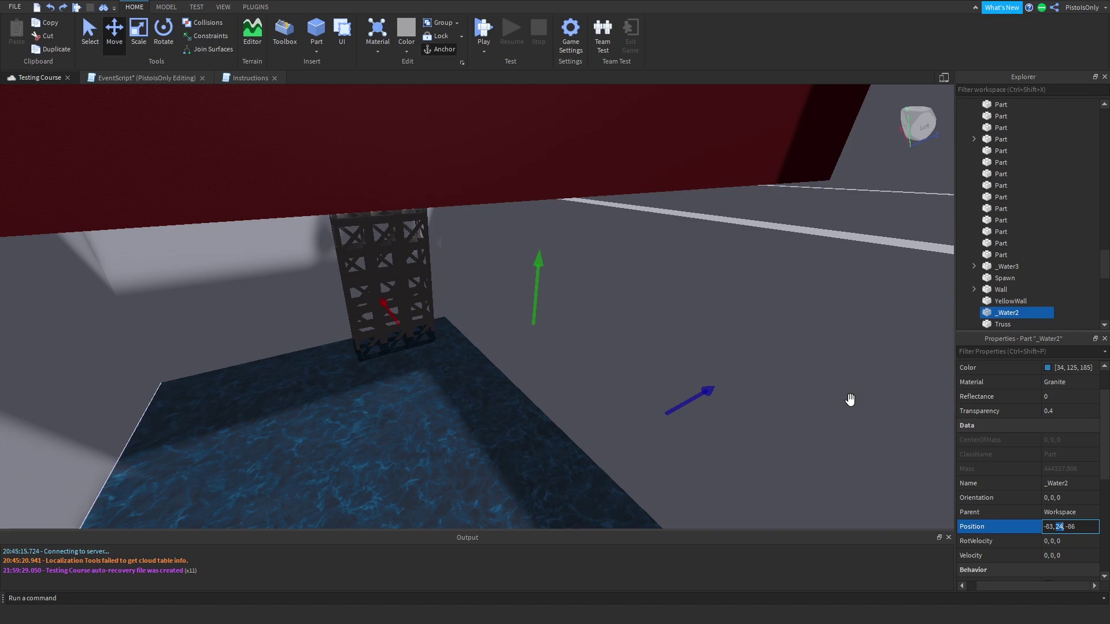
Raise _Water2 by 7 studs to a Y position of 31 to gauge the rise, undo it, and repeat the trial once
key("s")
key("d")
right_click_drag(643, 327, 567, 313)
left_click_drag(441, 292, 476, 221)
right_click_drag(476, 221, 499, 222)
key("e")
key("d")
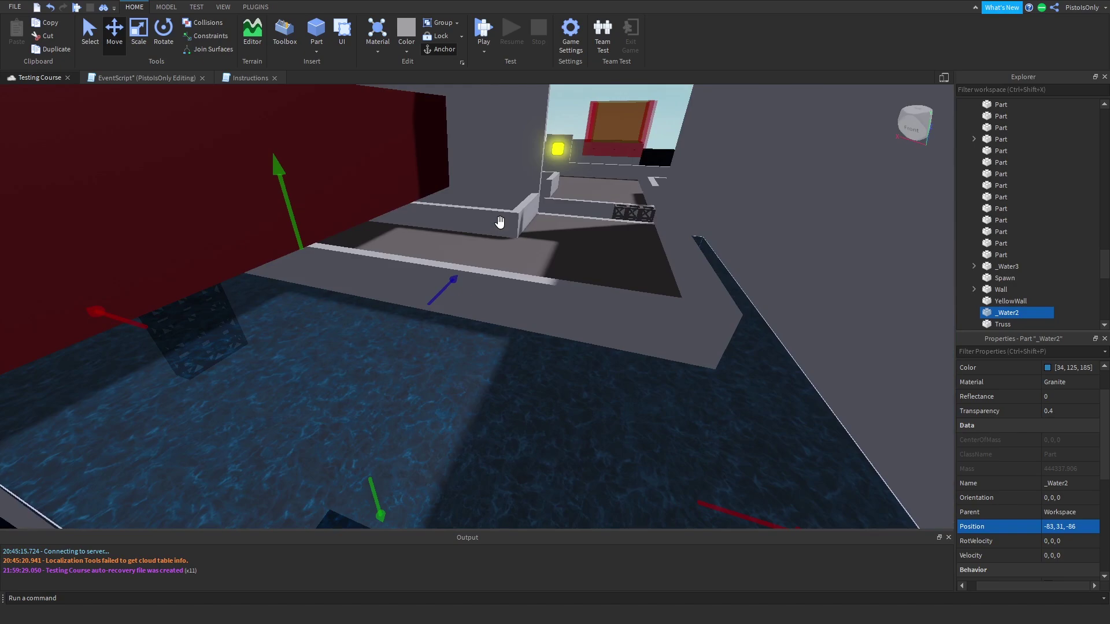
key("ctrl+z")
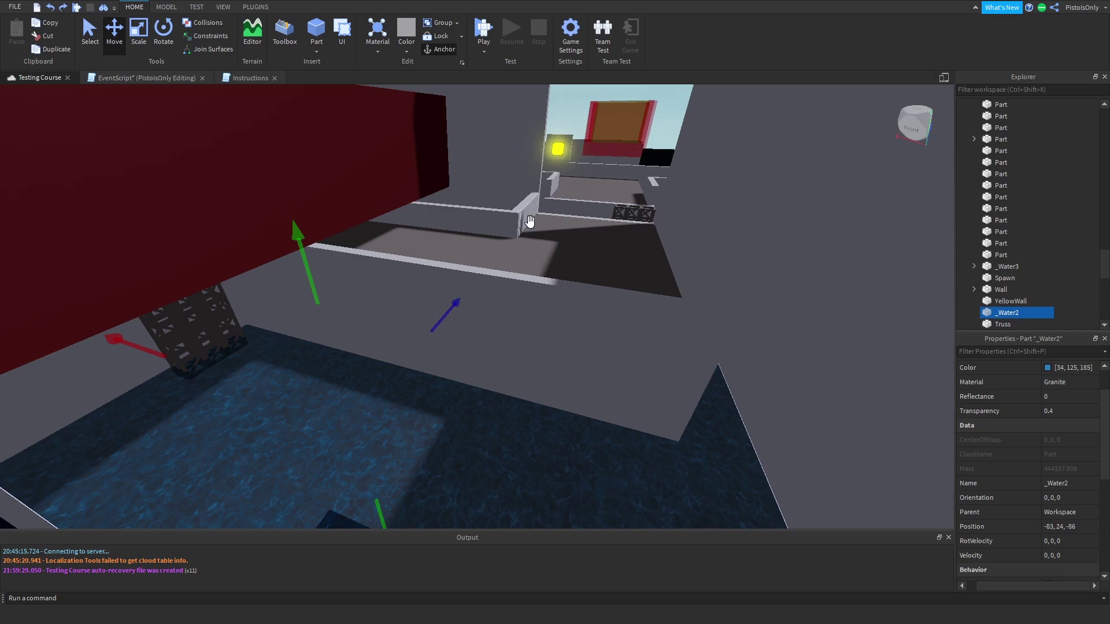
right_click_drag(574, 248, 571, 249)
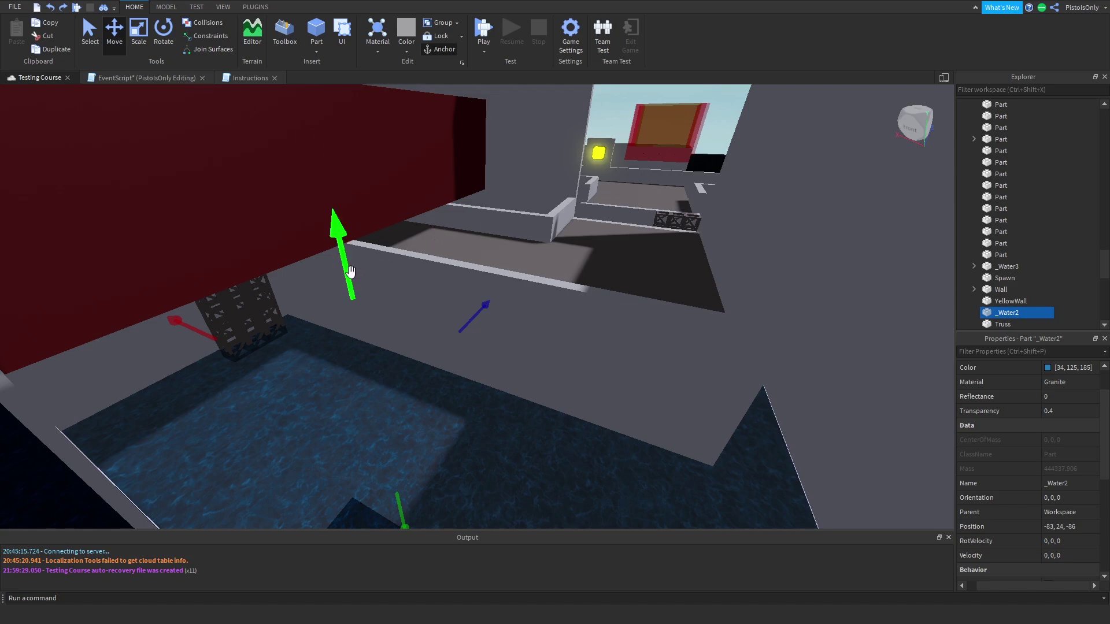
left_click_drag(351, 271, 347, 215)
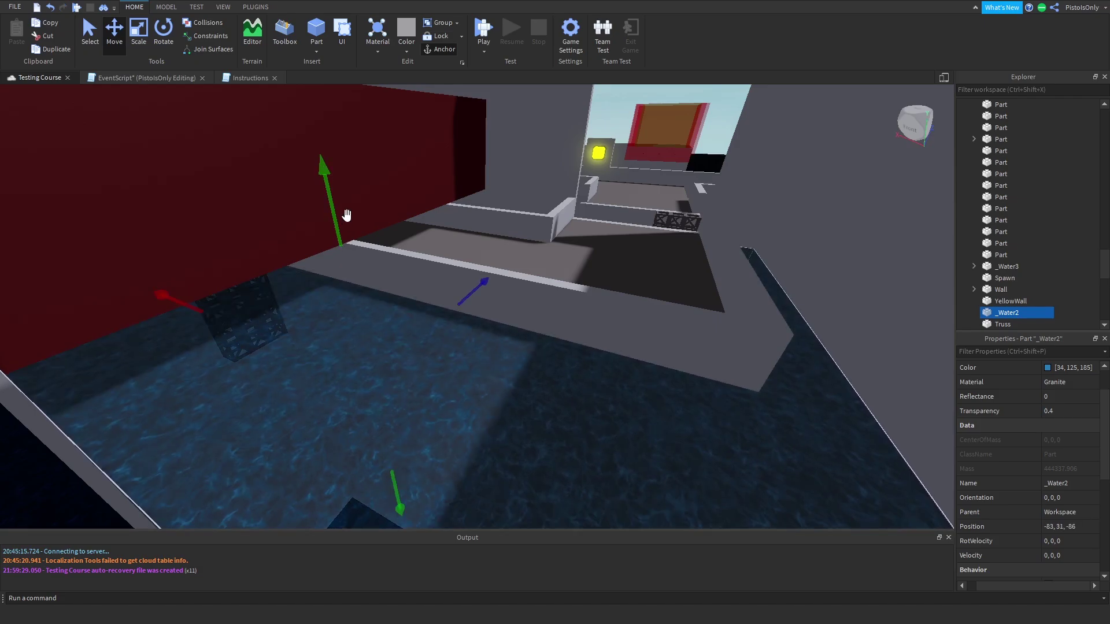
key("ctrl+z")
Return to EventScript and replace the y placeholder in the btnFuncs[2] moveWater vector with 7
left_click(249, 78)
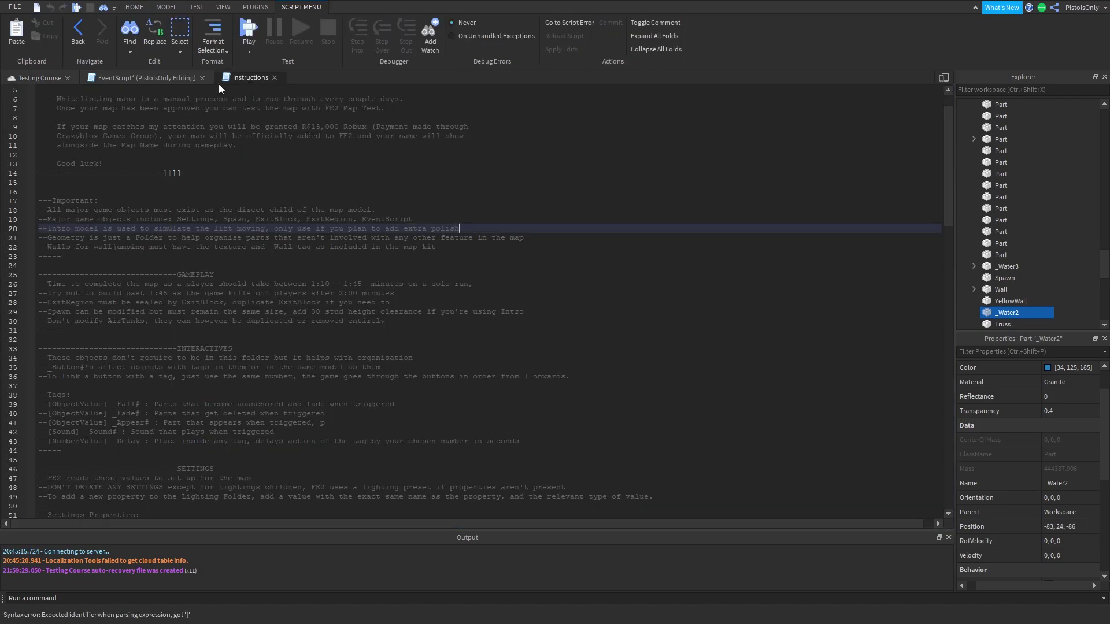
left_click(191, 78)
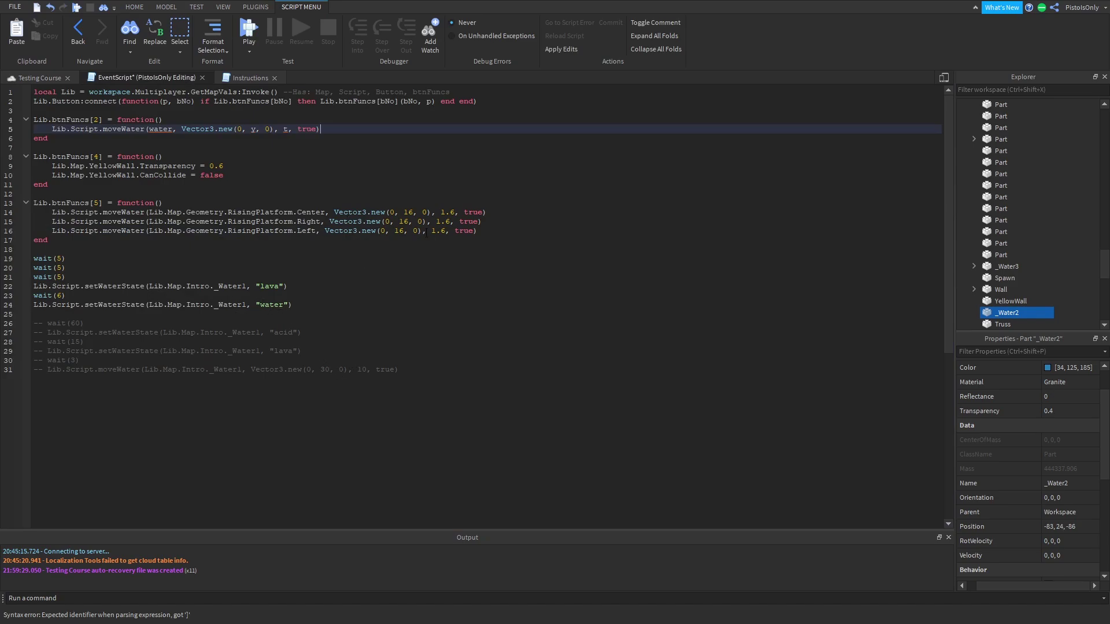
double_click(253, 129)
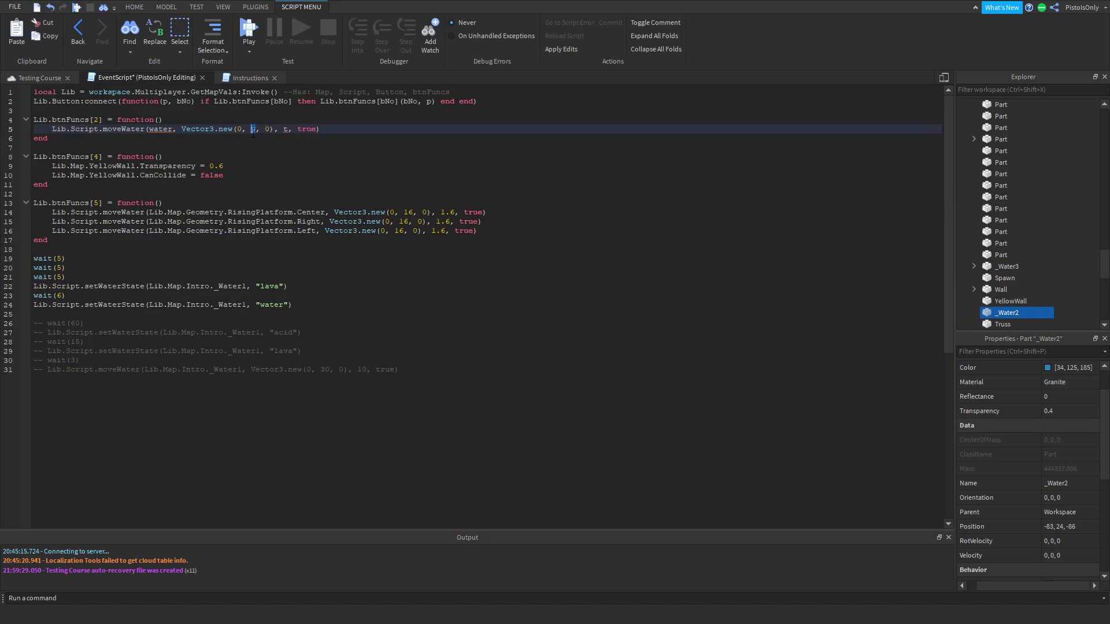
type("7")
Replace the water placeholder in the btnFuncs[2] moveWater call with the path Lib.Map._Water2
left_click(169, 130)
scroll(1075, 136, "up", 5)
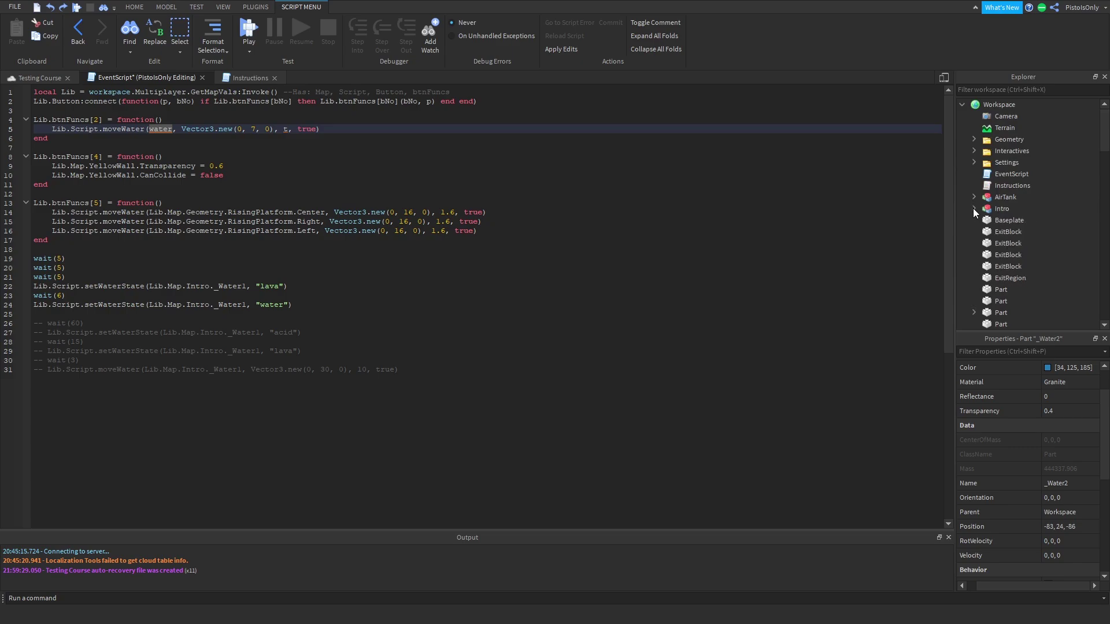
mouse_move(1104, 124)
left_mouse_down()
mouse_move(1105, 279)
mouse_move(1104, 122)
left_mouse_up()
key("ctrl+x")
type("Lib.Map.")
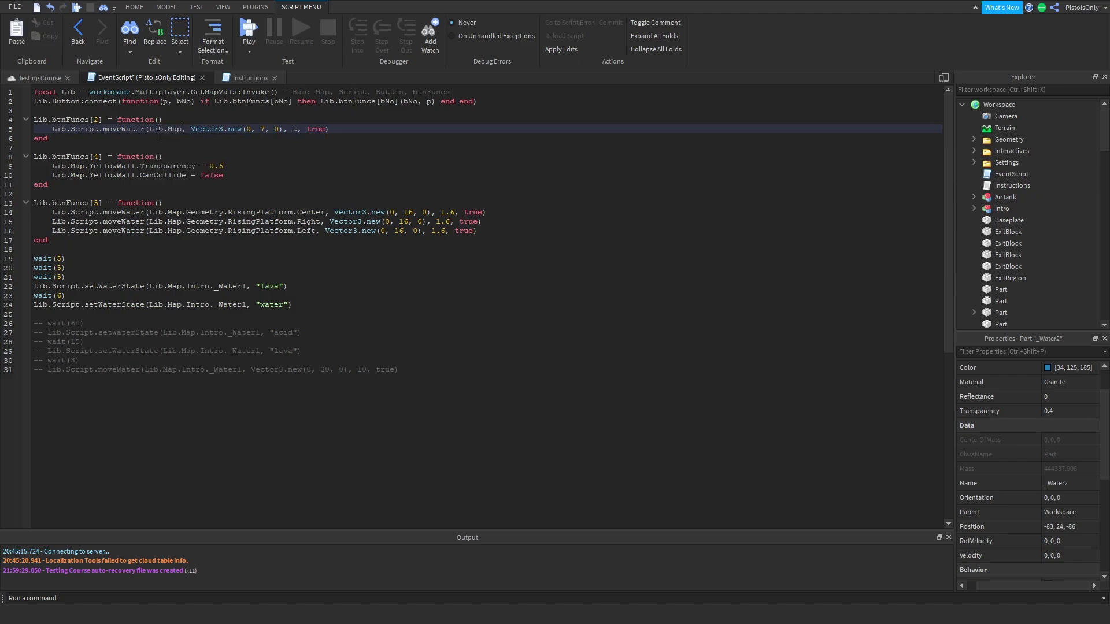
type("_Water2")
Review the _Water2 pool in the course view, and set the btnFuncs[2] moveWater call's duration to 3 in place of t
left_click(46, 78)
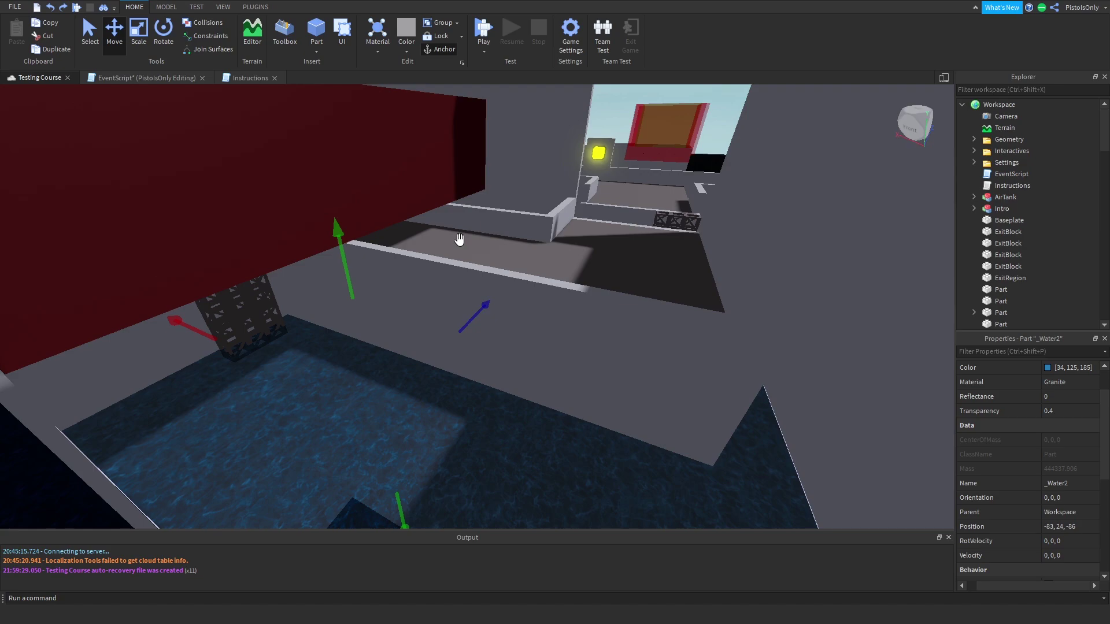
left_click(179, 78)
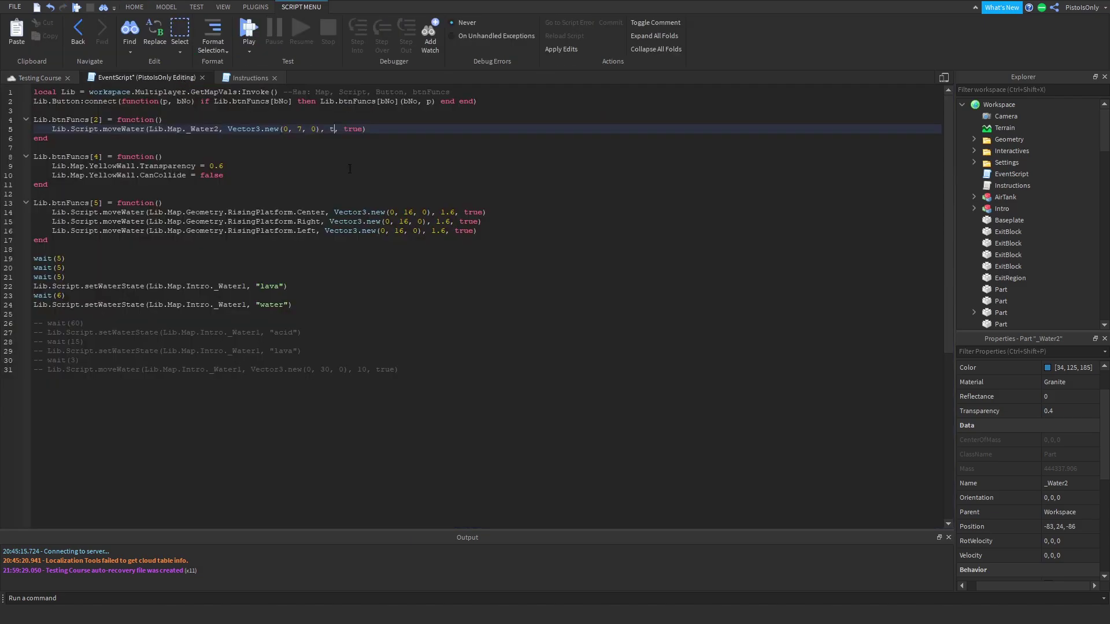
left_click_drag(230, 131, 322, 130)
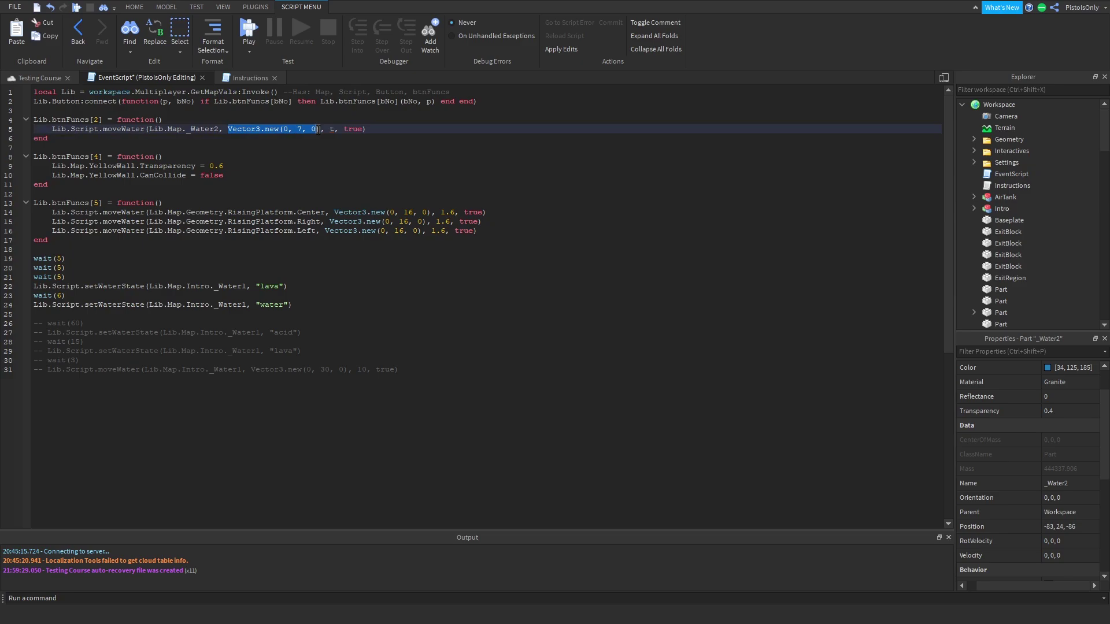
double_click(333, 130)
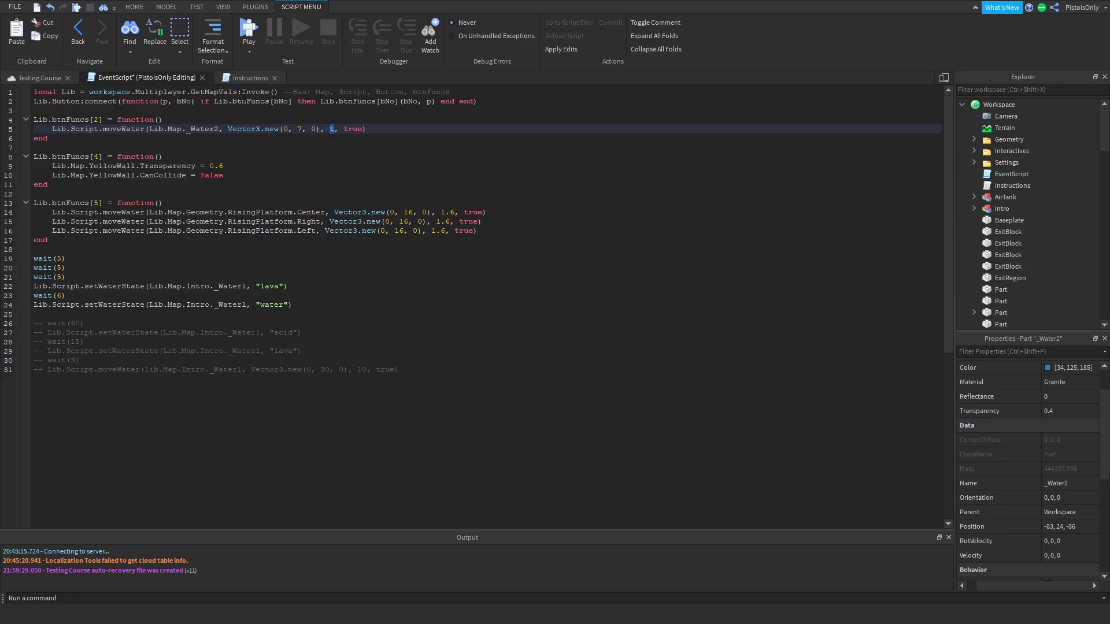
type("3")
left_click(377, 127)
Duplicate the Lib.Map._Water2 moveWater line directly below itself inside btnFuncs[2]
left_click(31, 76)
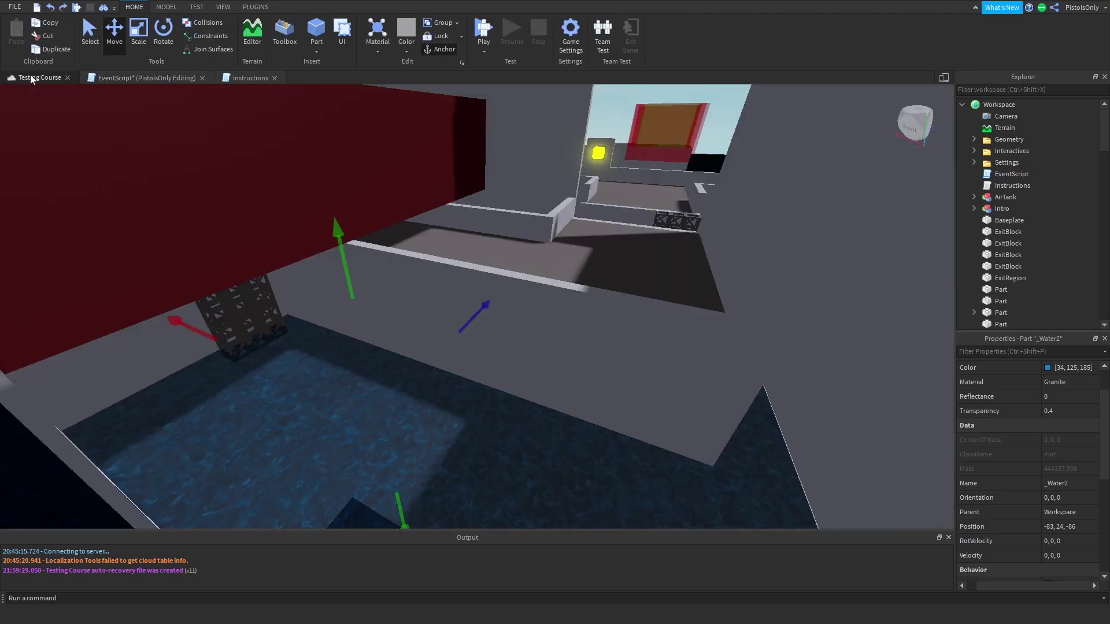
left_click(136, 78)
left_click_drag(367, 129, 53, 131)
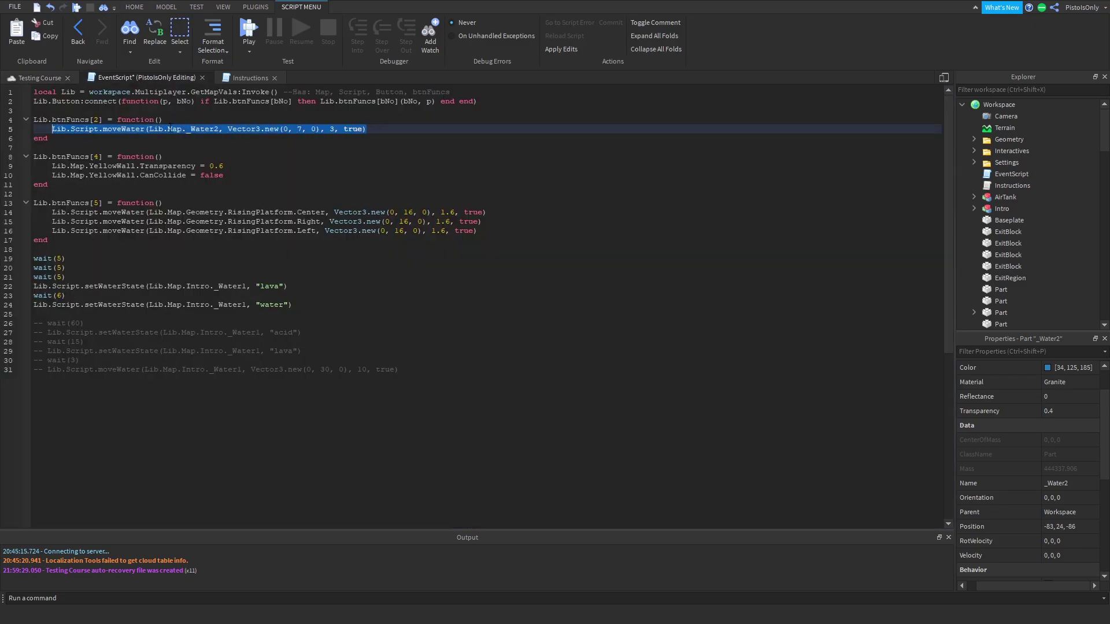
key("ctrl+c")
left_click(372, 128)
key("Return")
key("ctrl+v")
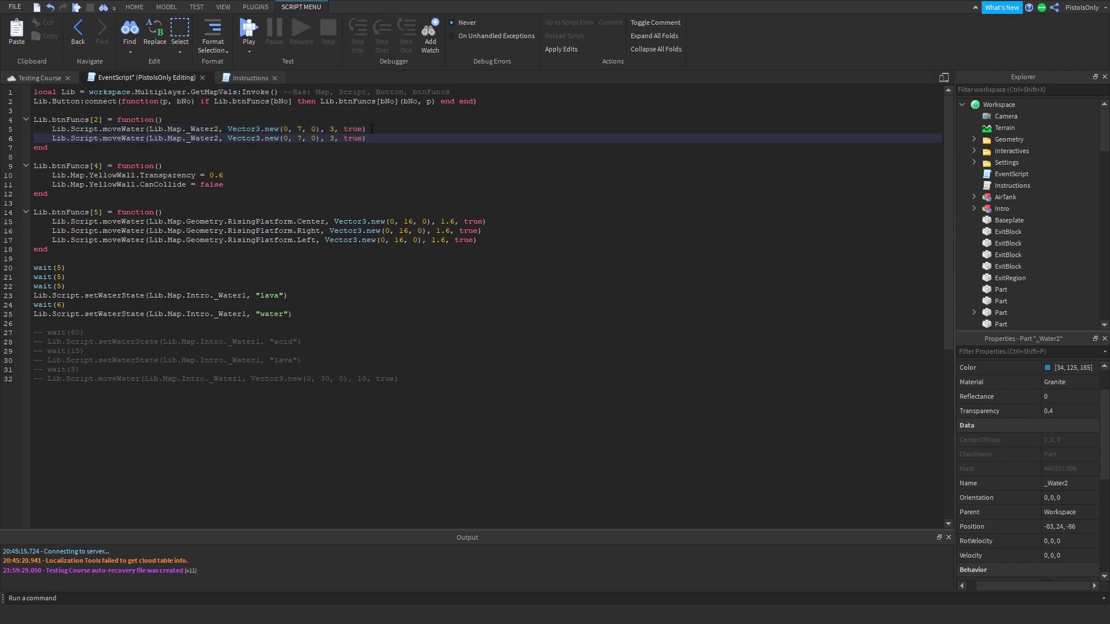
Change the vector in the second btnFuncs[2] moveWater line to Vector3.new(0, -7, 0)
type("-")
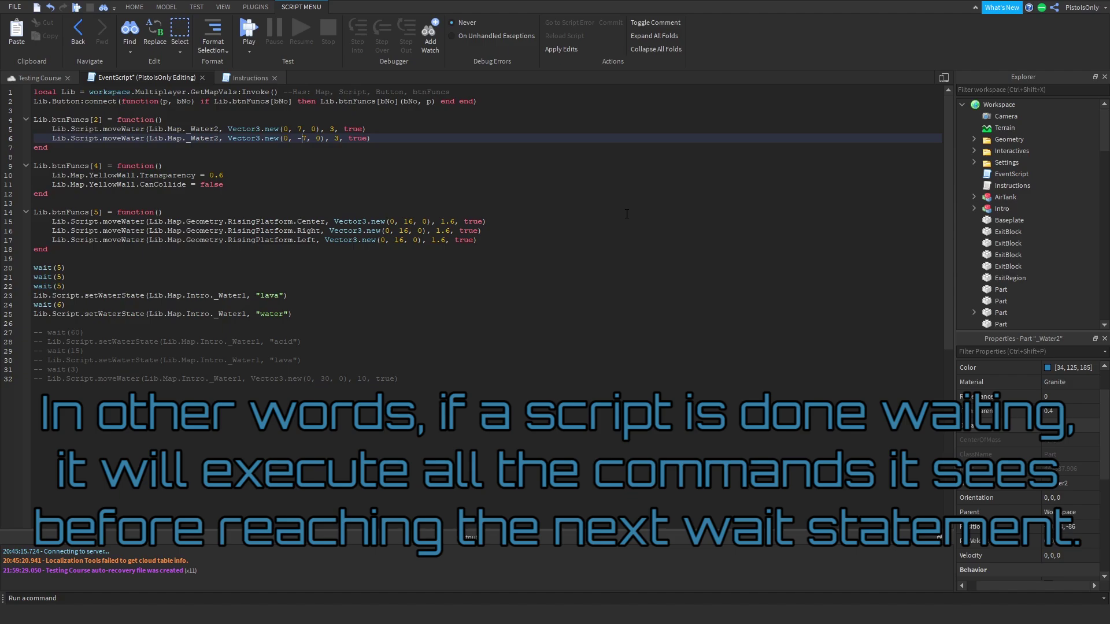
left_click_drag(50, 249, 53, 211)
left_click(81, 249)
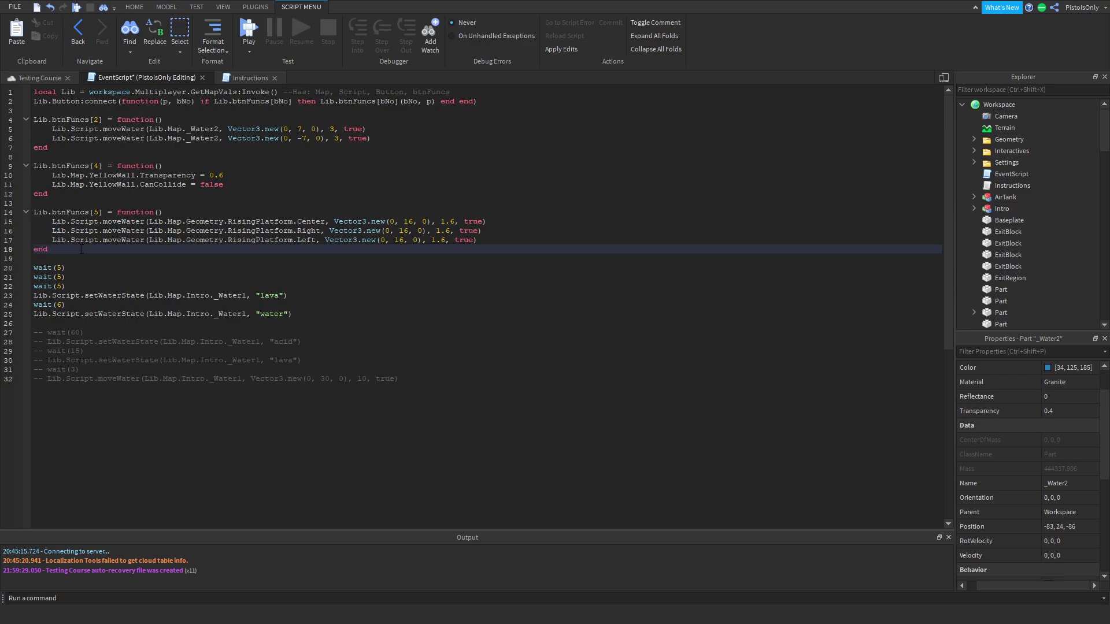
Review the two _Water2 moveWater lines in btnFuncs[2], comparing their y offsets and durations
left_click_drag(369, 137, 34, 128)
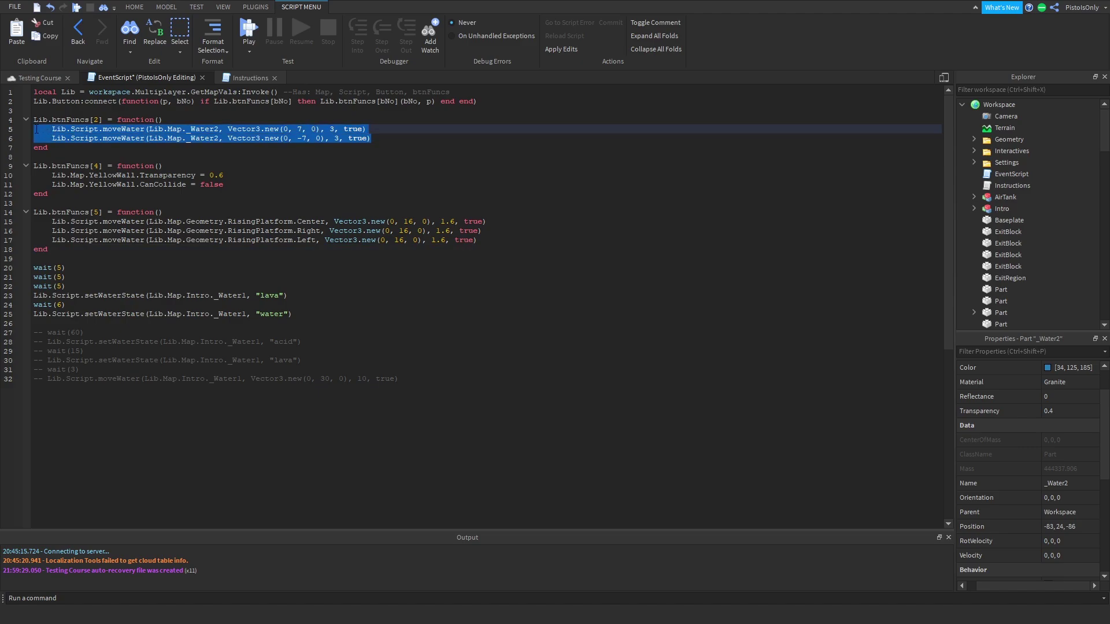
left_click(388, 137)
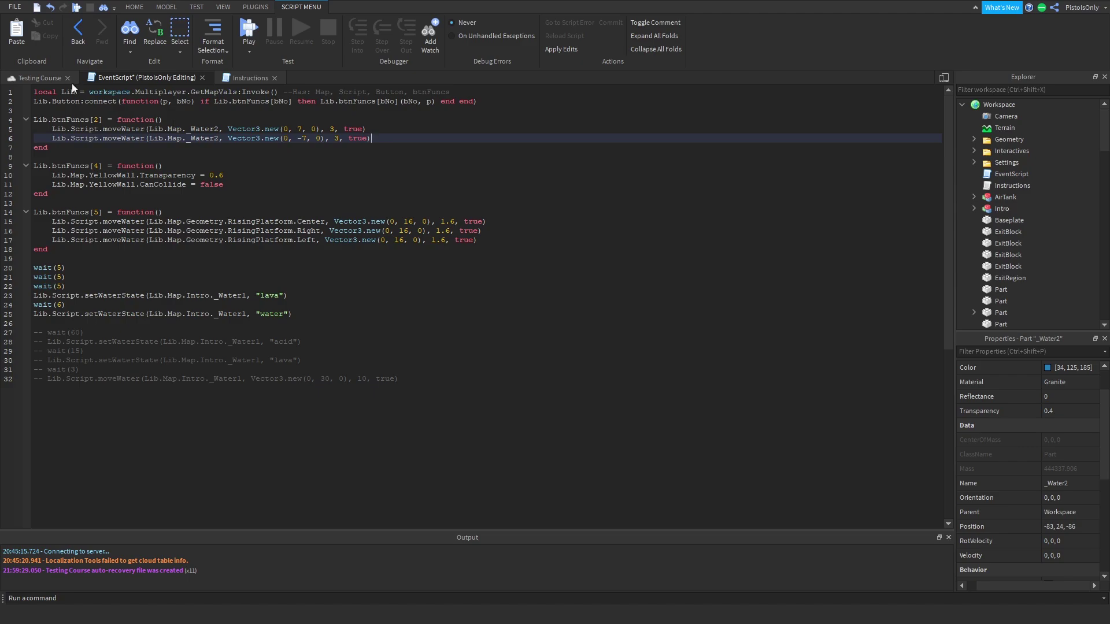
left_click(51, 78)
left_click(154, 81)
left_click_drag(52, 129, 372, 130)
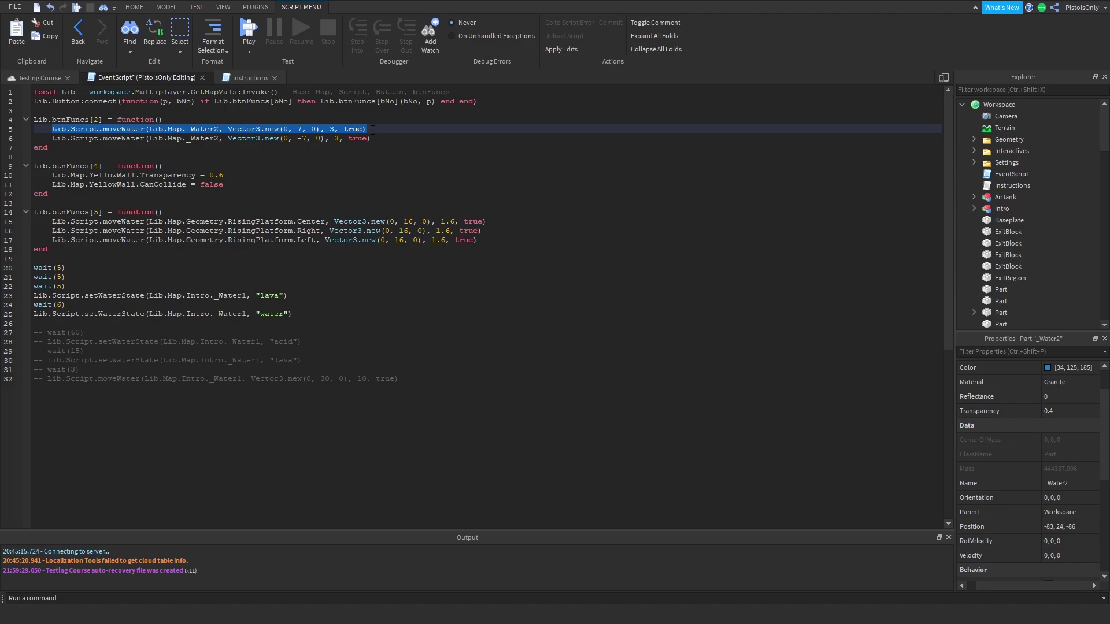
left_click_drag(387, 137, 53, 138)
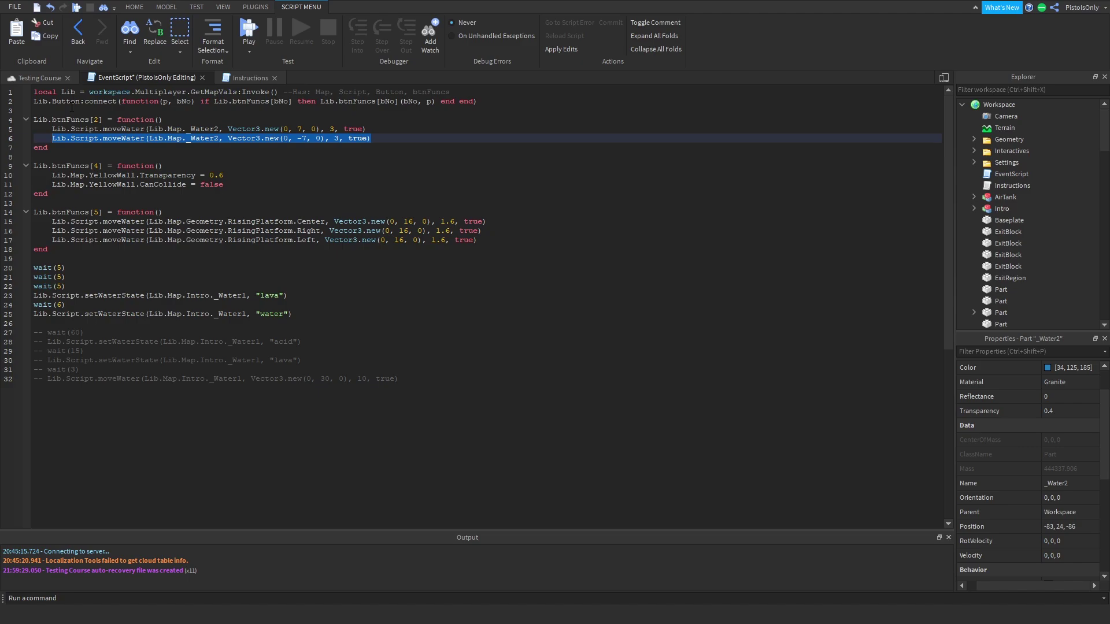
left_click_drag(301, 129, 334, 138)
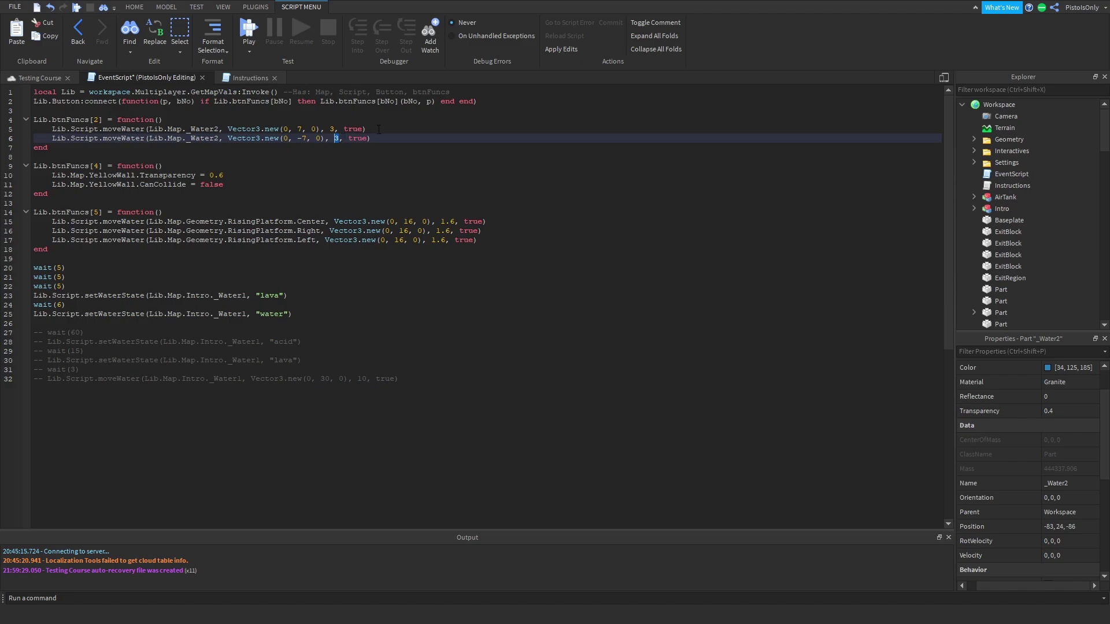
Insert a wait(3) line between the two _Water2 moveWater calls in btnFuncs[2]
left_click(378, 130)
key("Return")
type("wati")
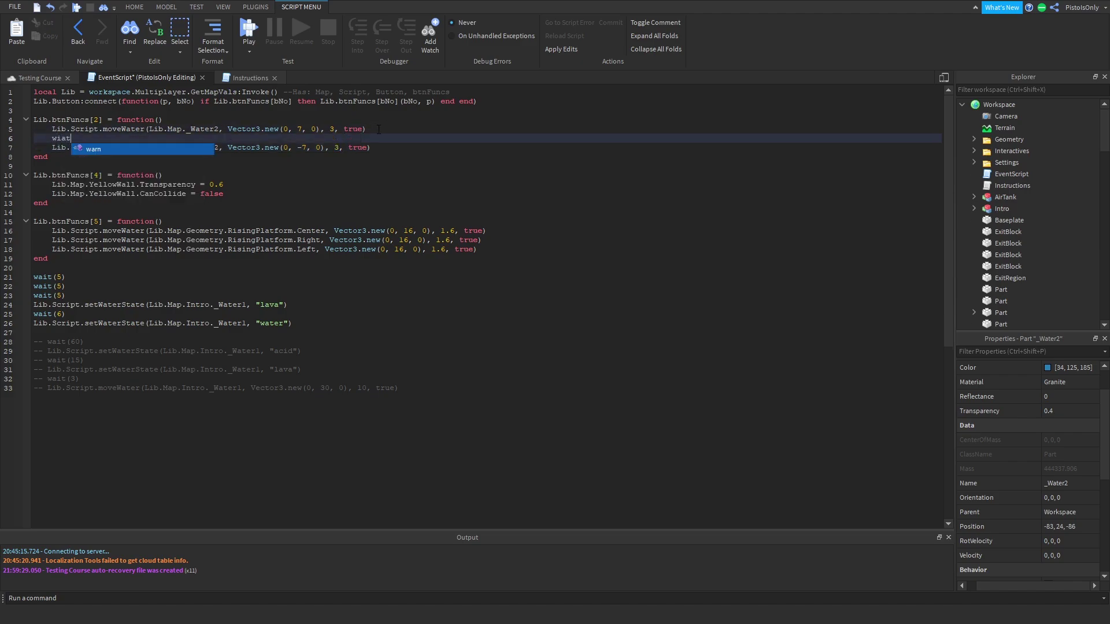
key("BackSpace")
key("BackSpace")
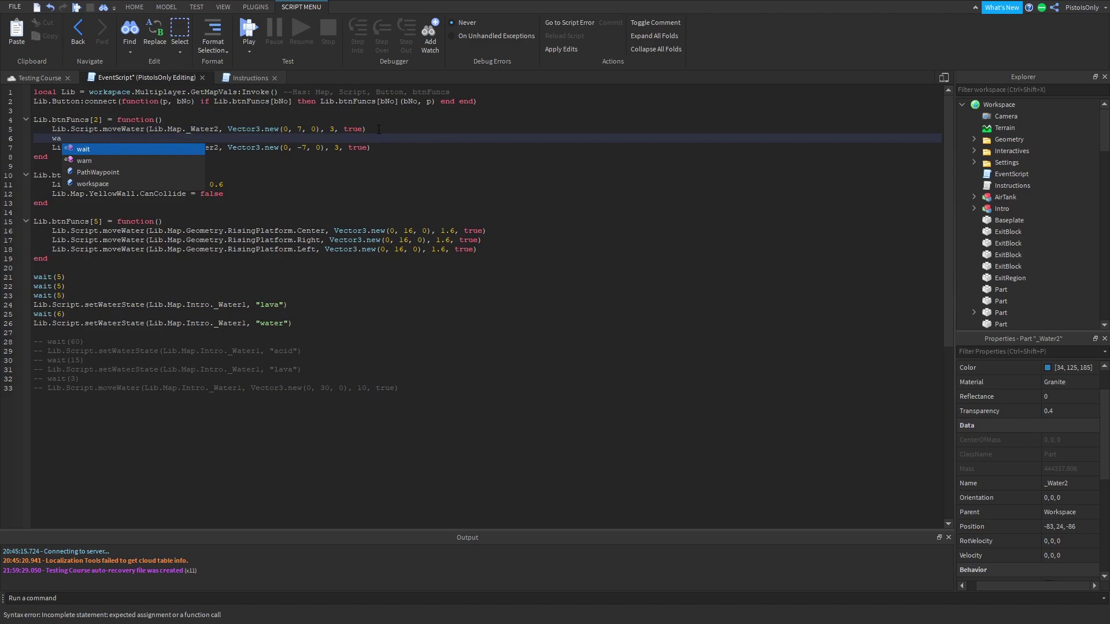
type("it(3)")
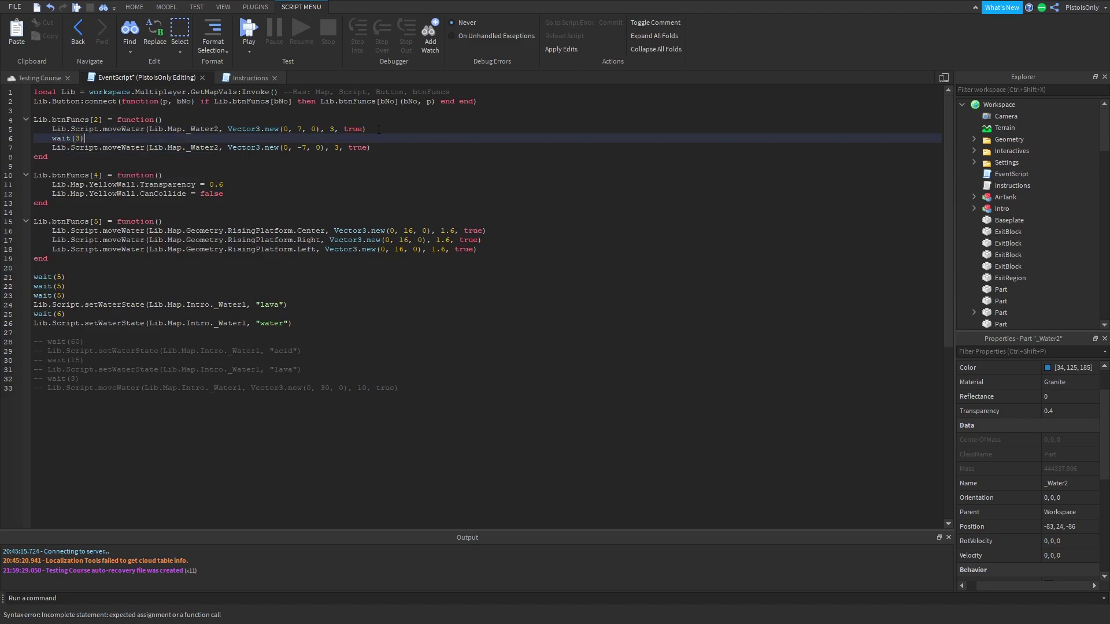
Check the btnFuncs[2] sequence line by line, comparing the wait length with the moveWater durations
left_click_drag(378, 129, 47, 130)
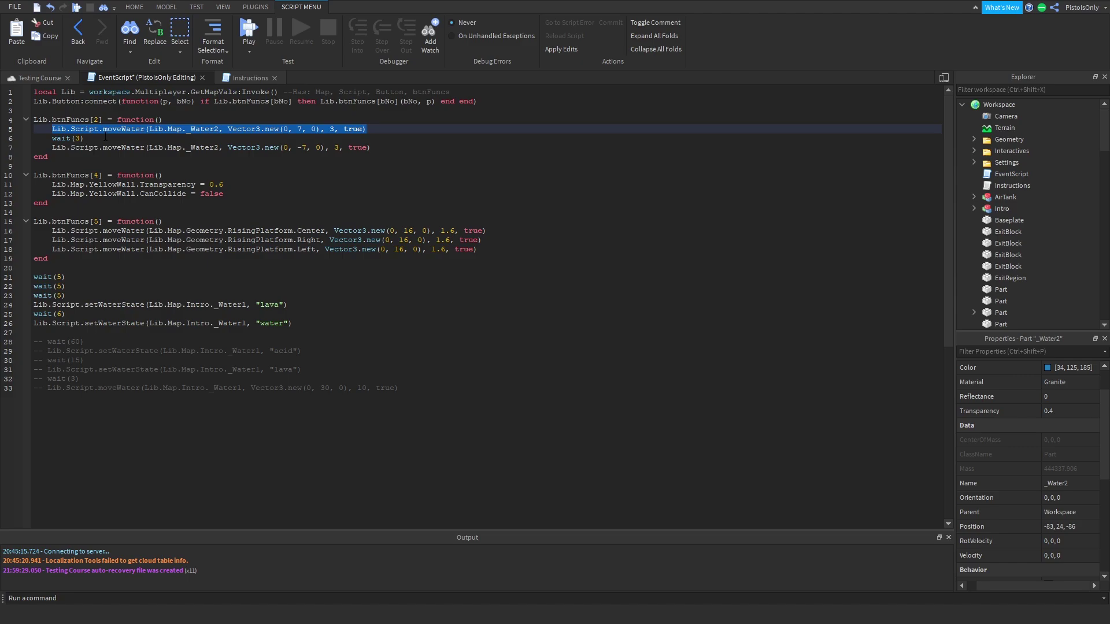
left_click_drag(95, 138, 52, 138)
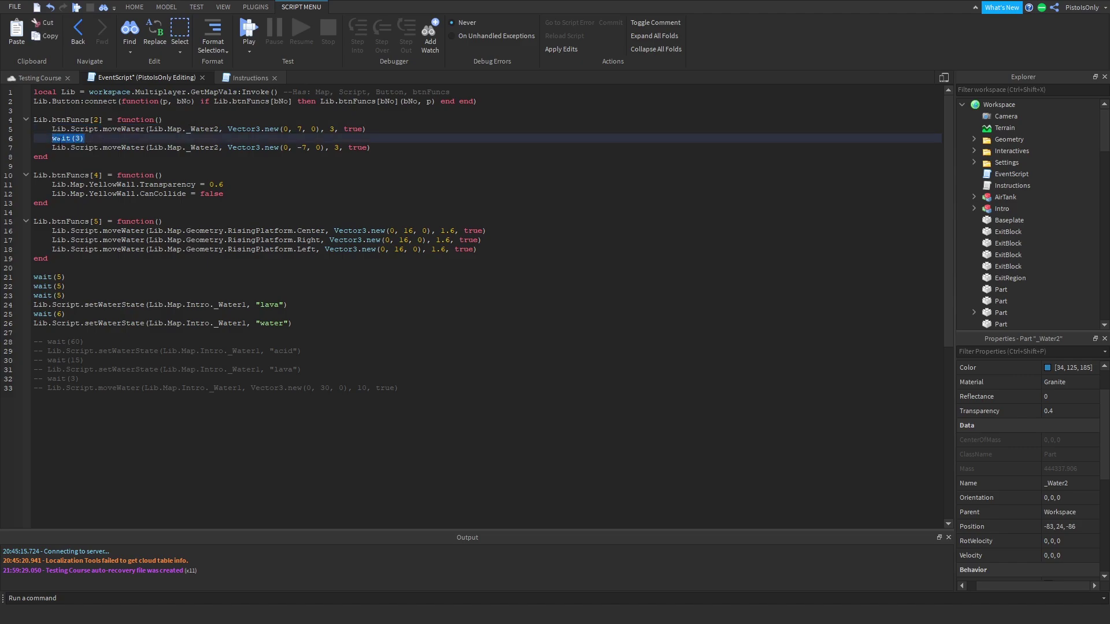
double_click(332, 129)
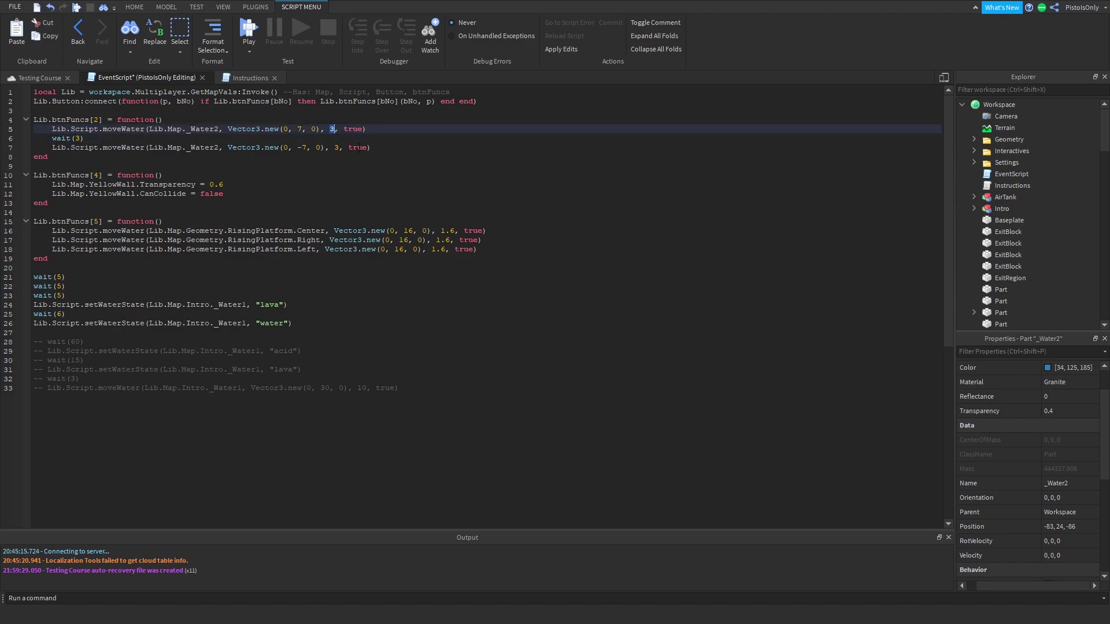
left_click_drag(370, 148, 261, 147)
left_click(279, 147)
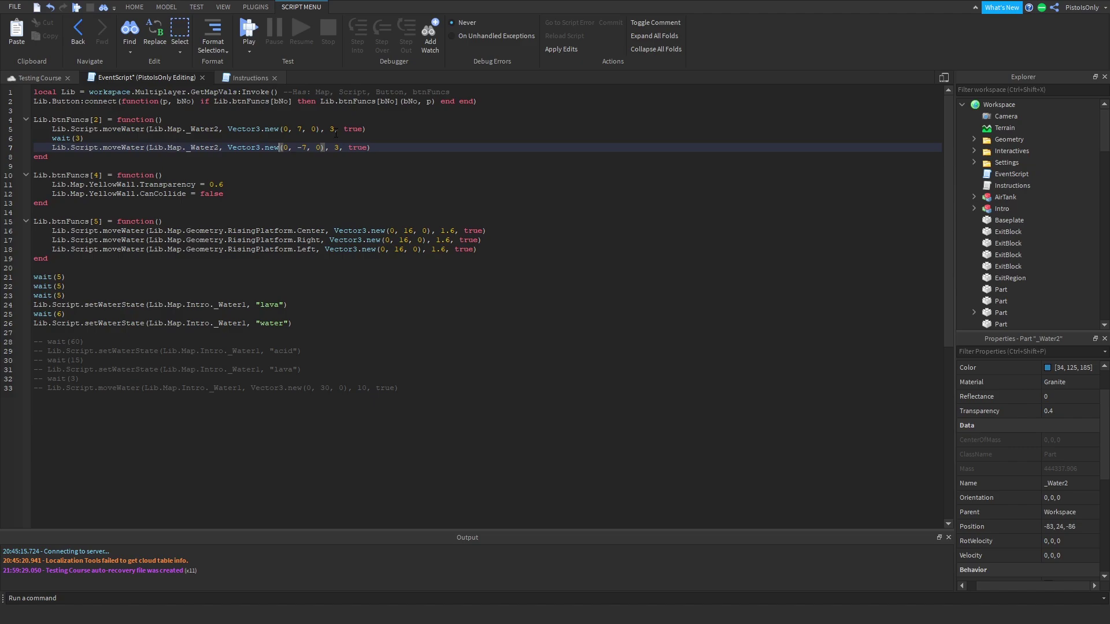
left_click_drag(367, 129, 53, 130)
double_click(58, 138)
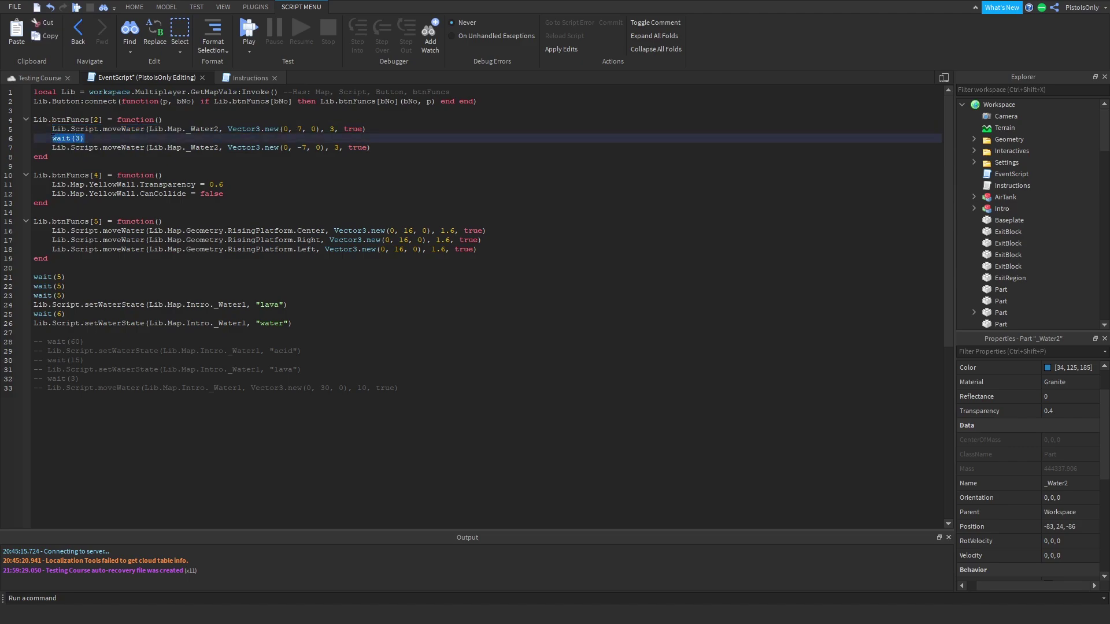
left_click_drag(96, 139, 52, 139)
left_click_drag(52, 129, 364, 129)
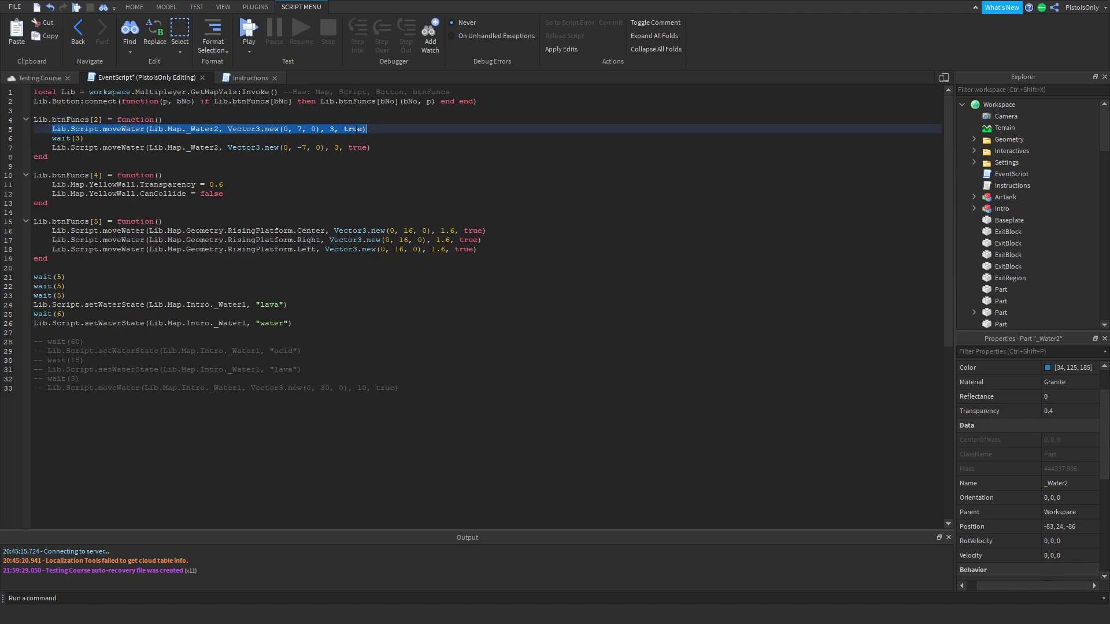
left_click(353, 129)
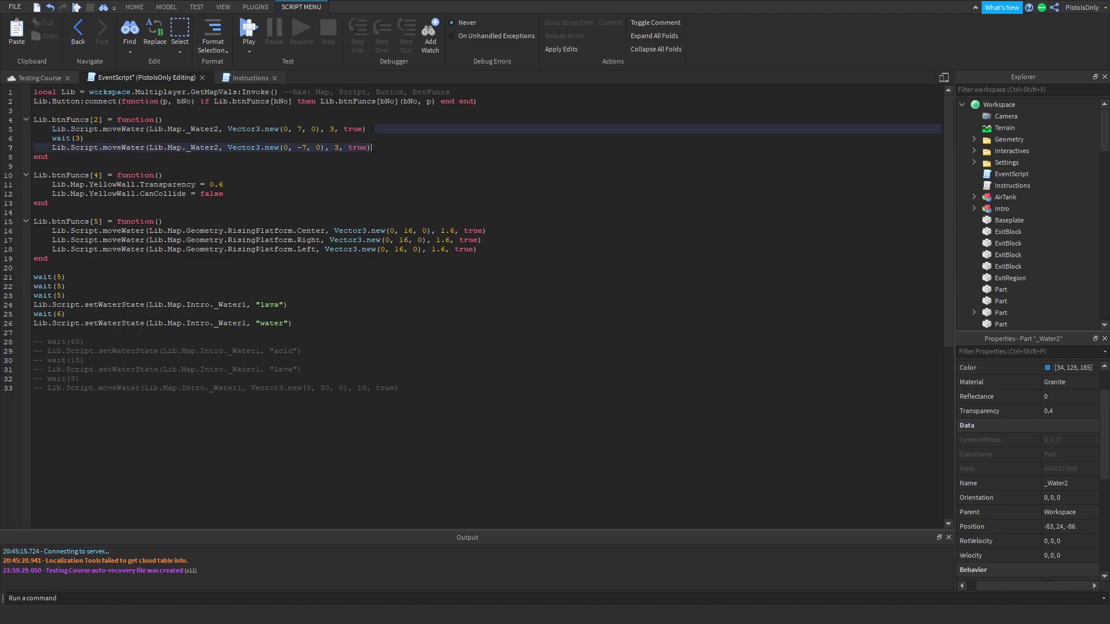
left_click_drag(370, 148, 53, 148)
left_click(85, 149)
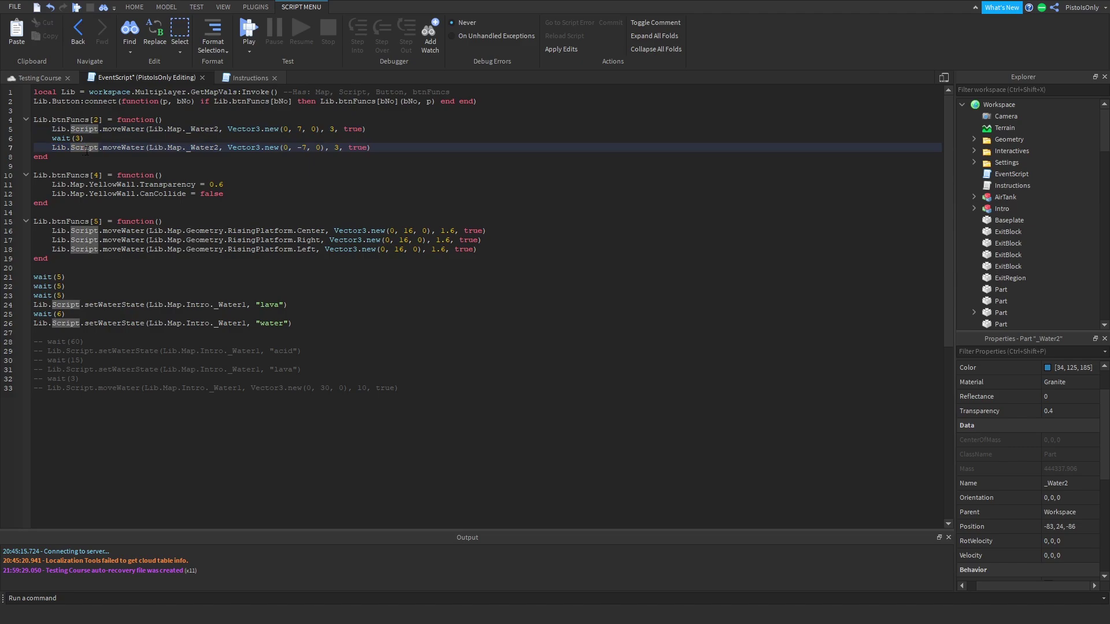
Inspect the purple _Water3 pool in the course view, and return to EventScript
left_click(39, 77)
scroll(404, 269, "up", 3)
right_click_drag(463, 277, 543, 292)
left_click(544, 292)
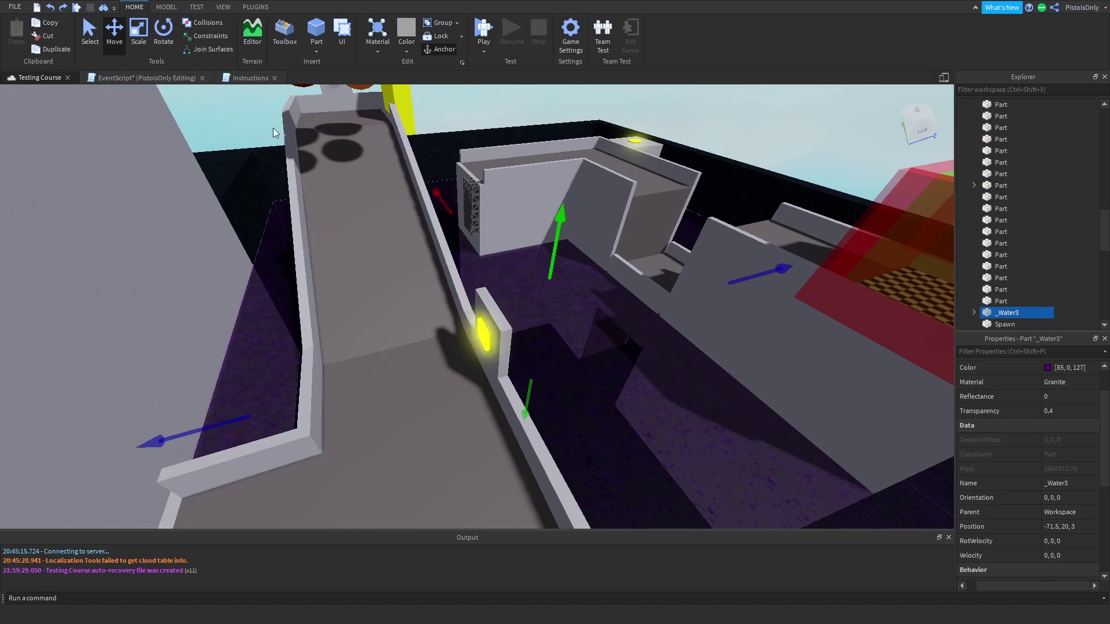
right_click_drag(546, 288, 541, 252)
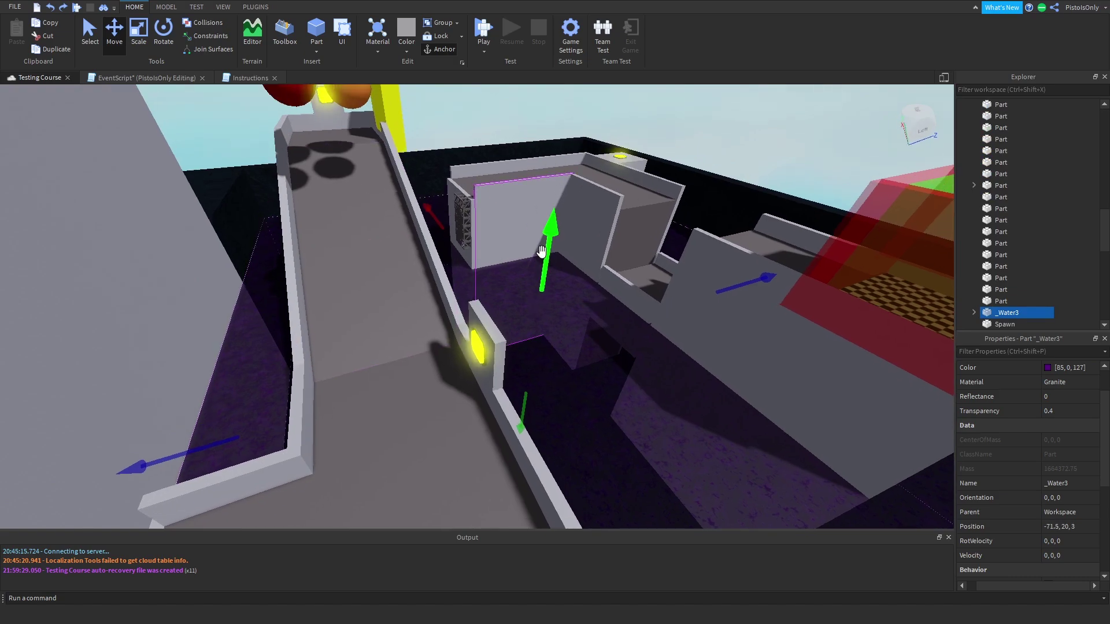
left_click(149, 77)
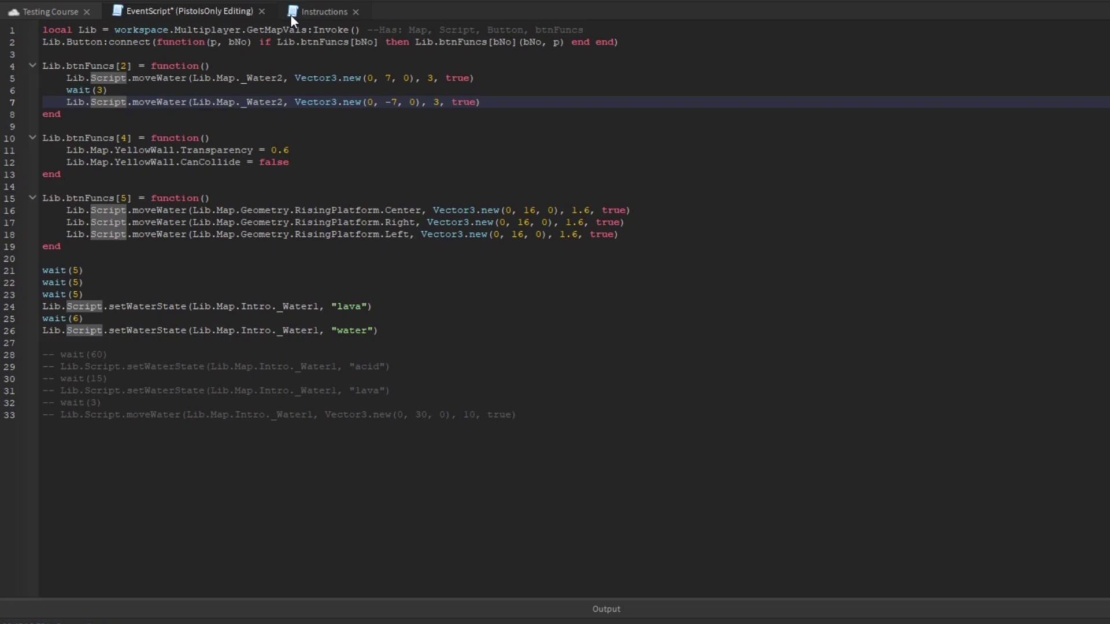
Examine the waits before and between the timed _Water1 setWaterState calls to work out the elapsed time
left_click(398, 332)
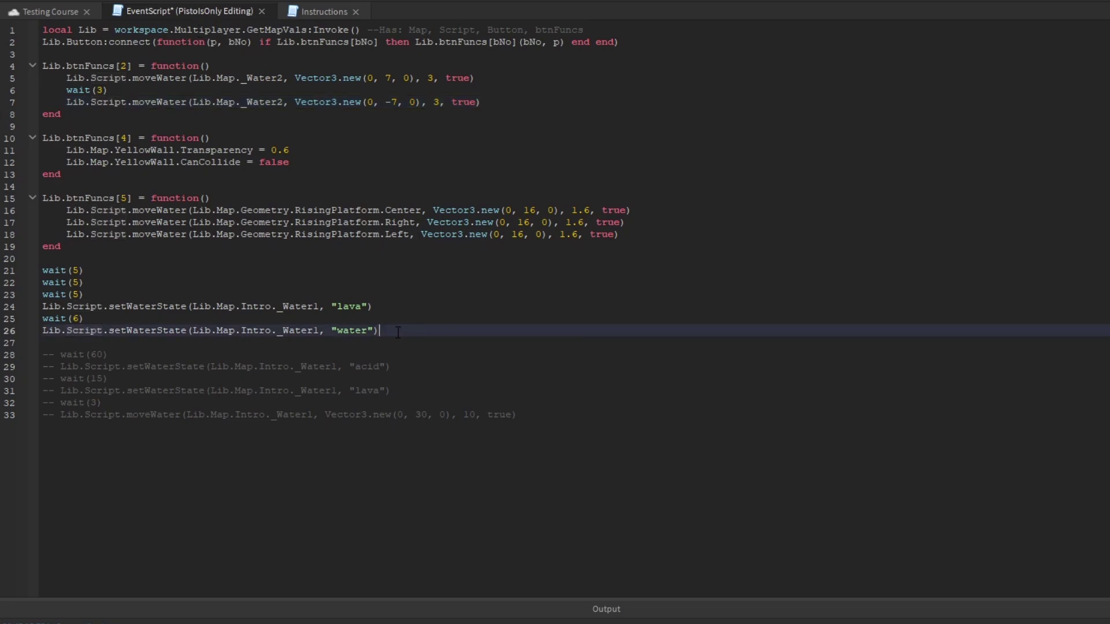
left_click_drag(88, 296, 47, 262)
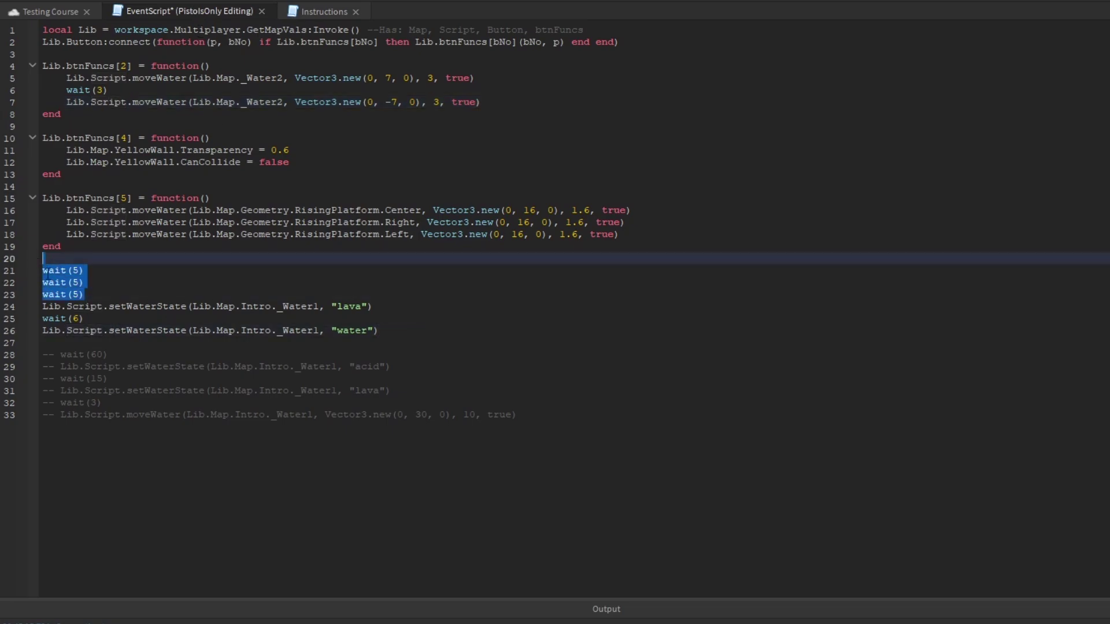
left_click(91, 307)
left_click_drag(91, 319, 40, 319)
left_click(89, 320)
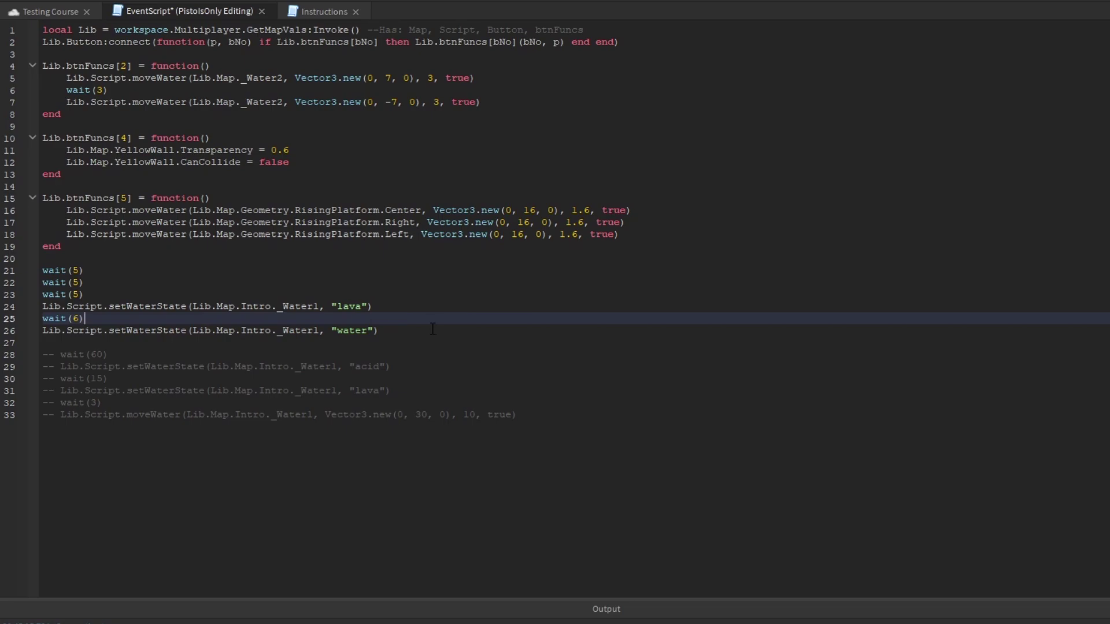
left_click(431, 330)
left_click_drag(85, 296, 42, 270)
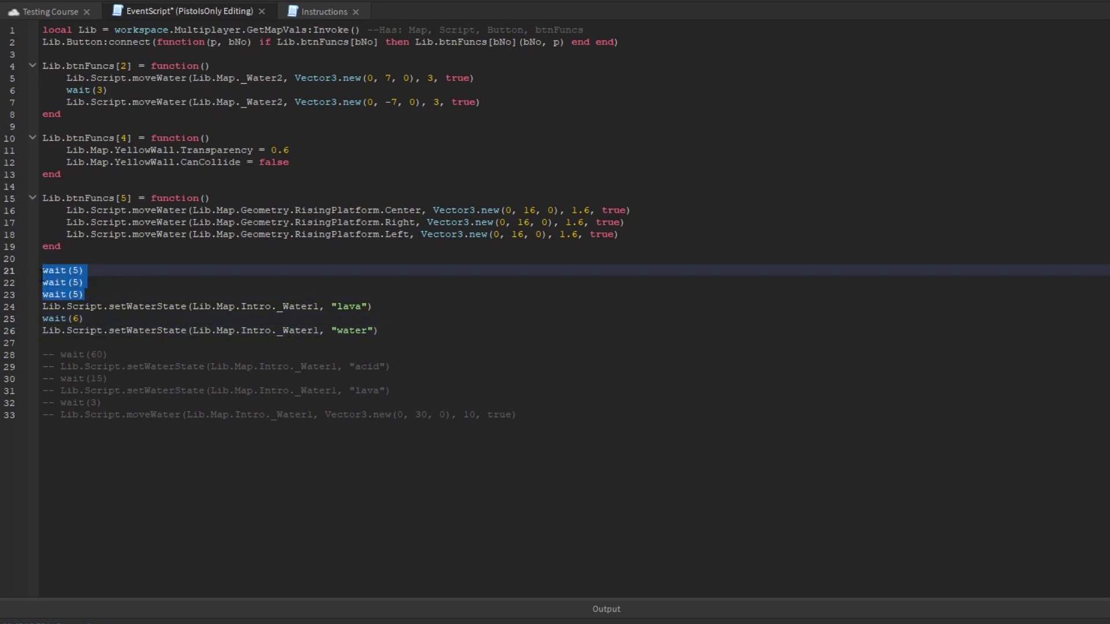
left_click_drag(85, 318, 51, 320)
left_click(148, 331)
left_click(394, 333)
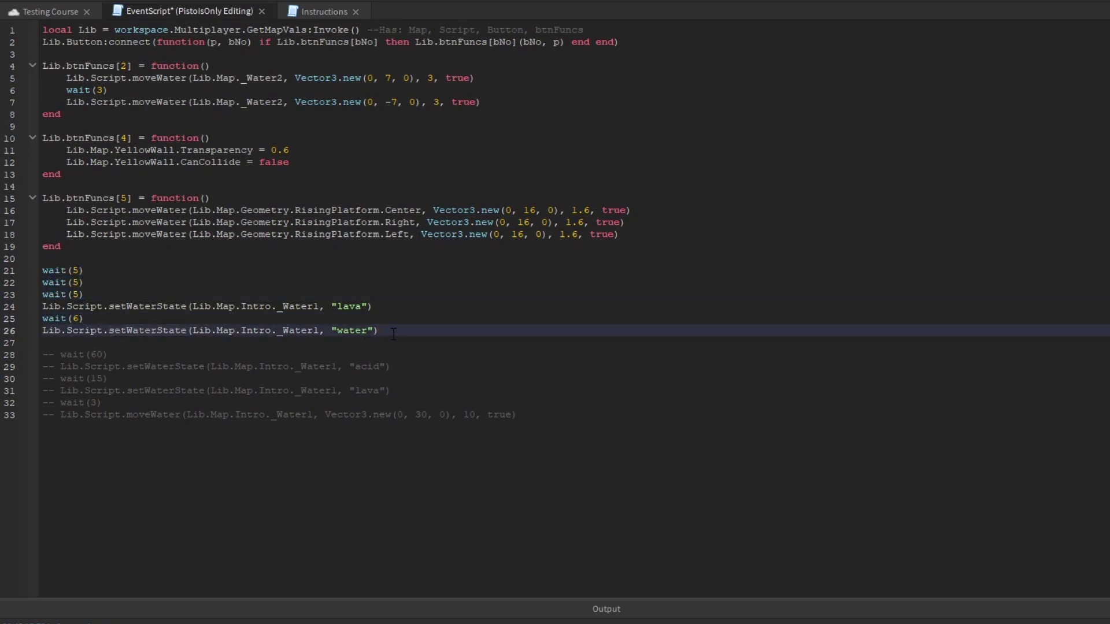
Add a wait(39) line below the _Water1 setWaterState "water" call, and check the whole timed block
key("Return")
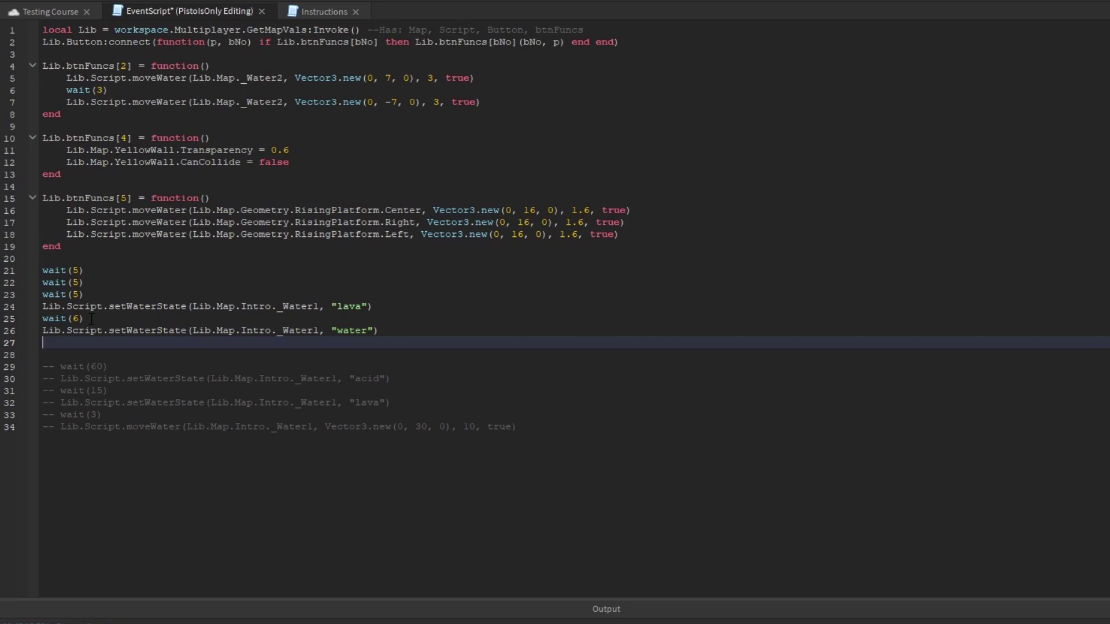
type("wai")
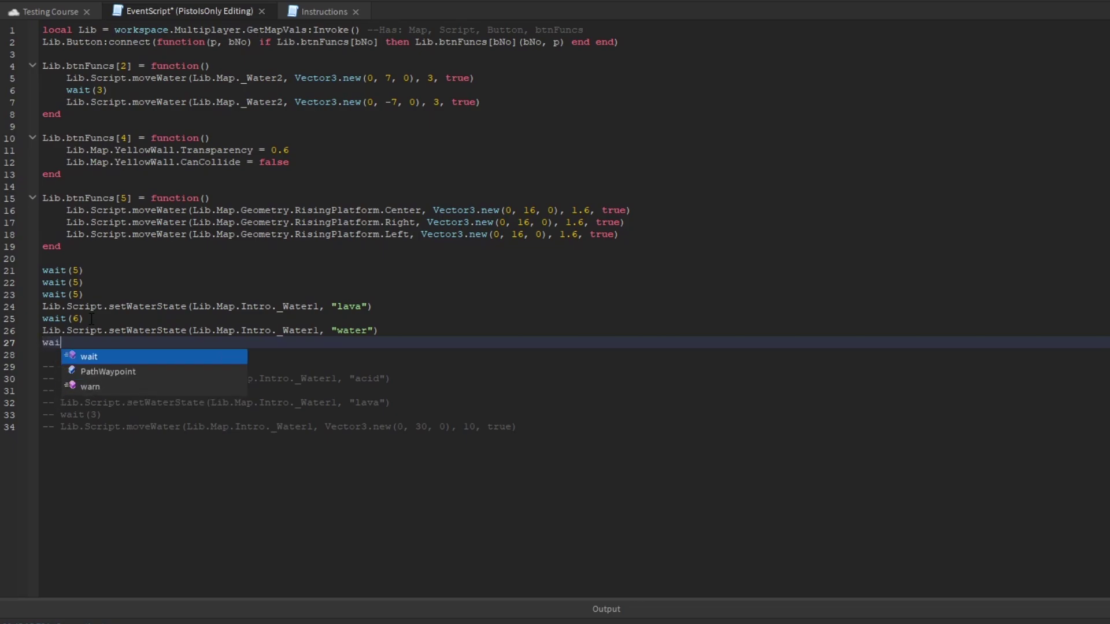
type("t(39)")
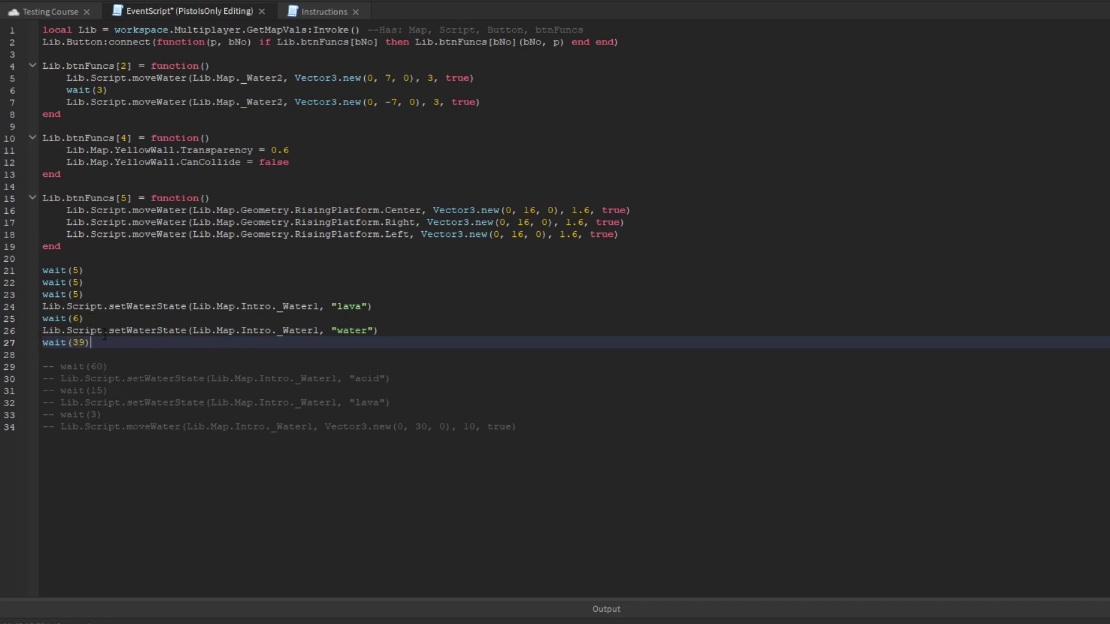
key("shift+Up")
key("shift+Up")
key("shift+Up")
key("shift+Up")
key("shift+Up")
key("shift+Up")
key("shift+Home")
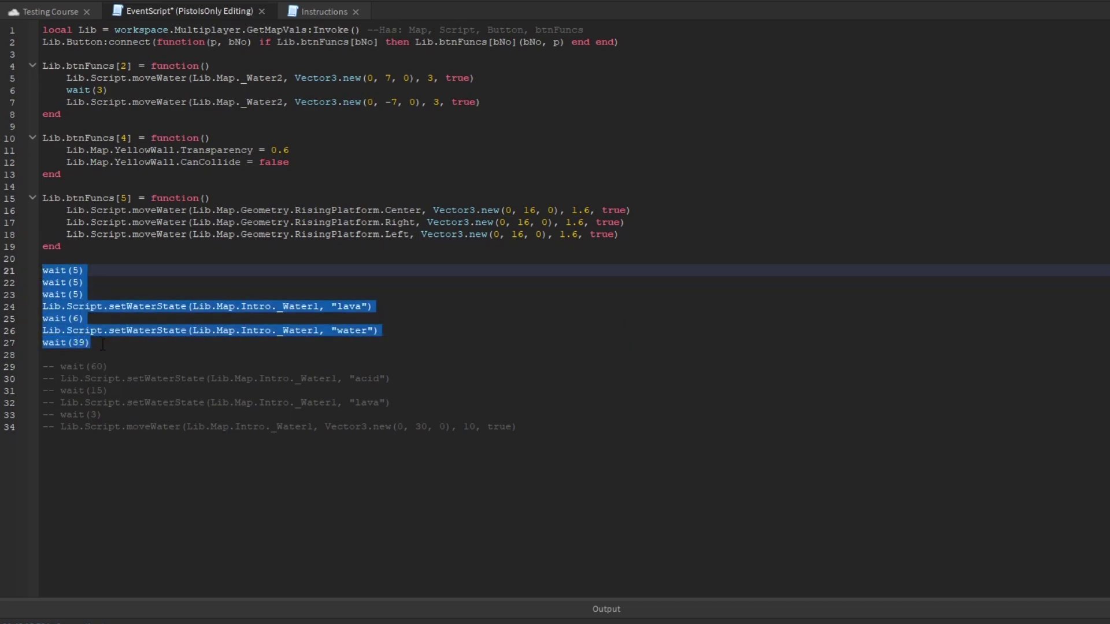
left_click(149, 337)
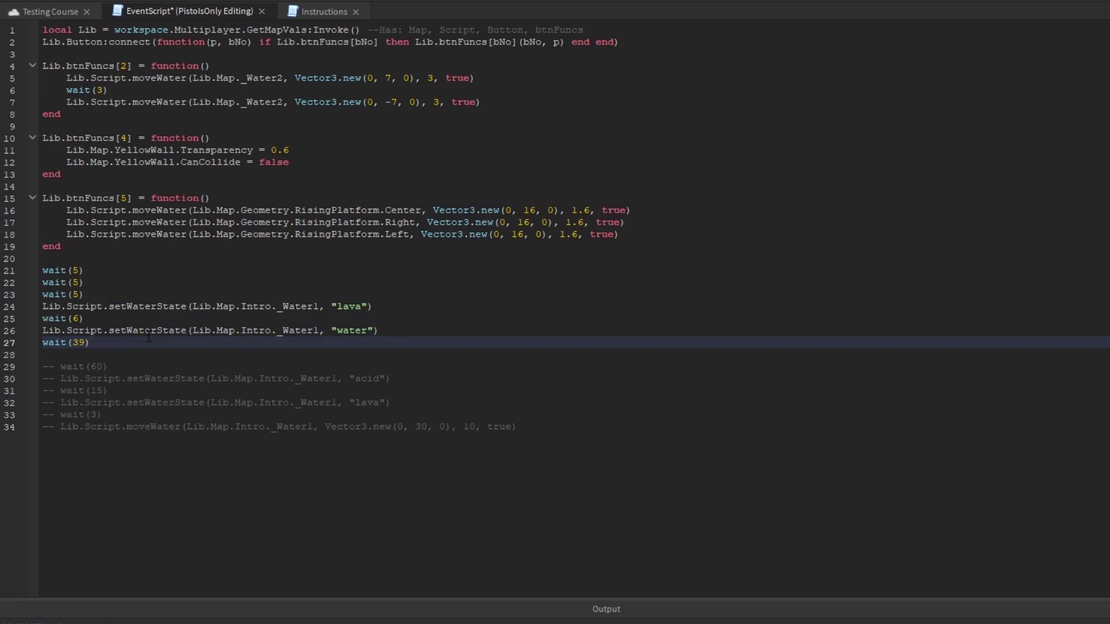
Copy the moveWater line with the -7 offset from btnFuncs[2] onto a new line below wait(39)
key("Return")
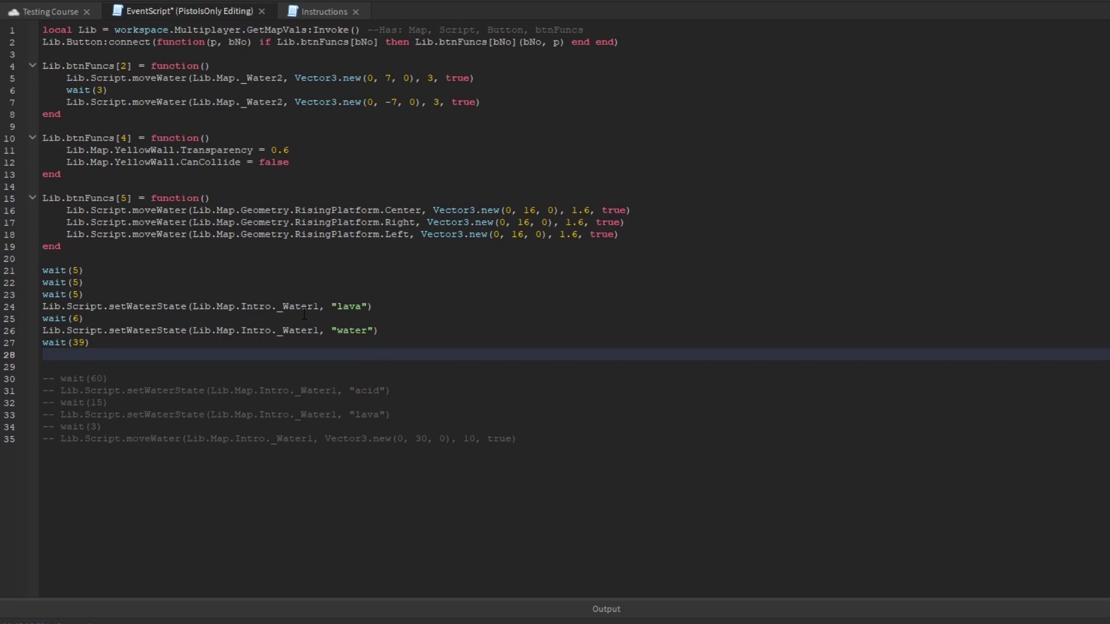
left_click_drag(480, 102, 67, 102)
key("ctrl+c")
left_click(149, 356)
key("ctrl+v")
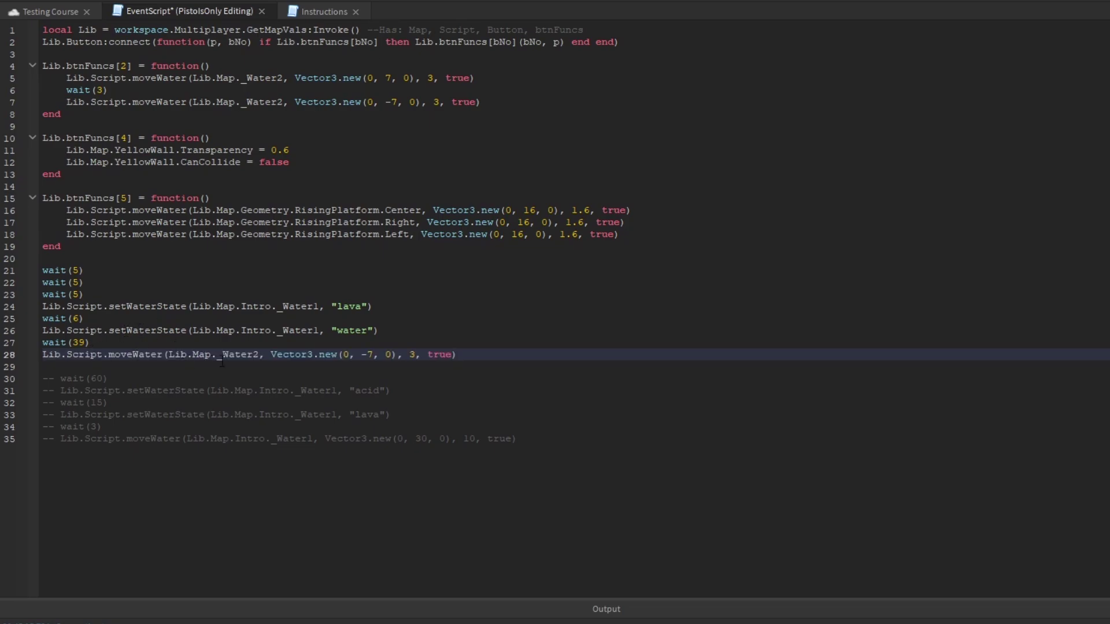
Change the copied moveWater line below wait(39) to target _Water3 with a vertical offset of 30
left_click_drag(457, 354, 38, 286)
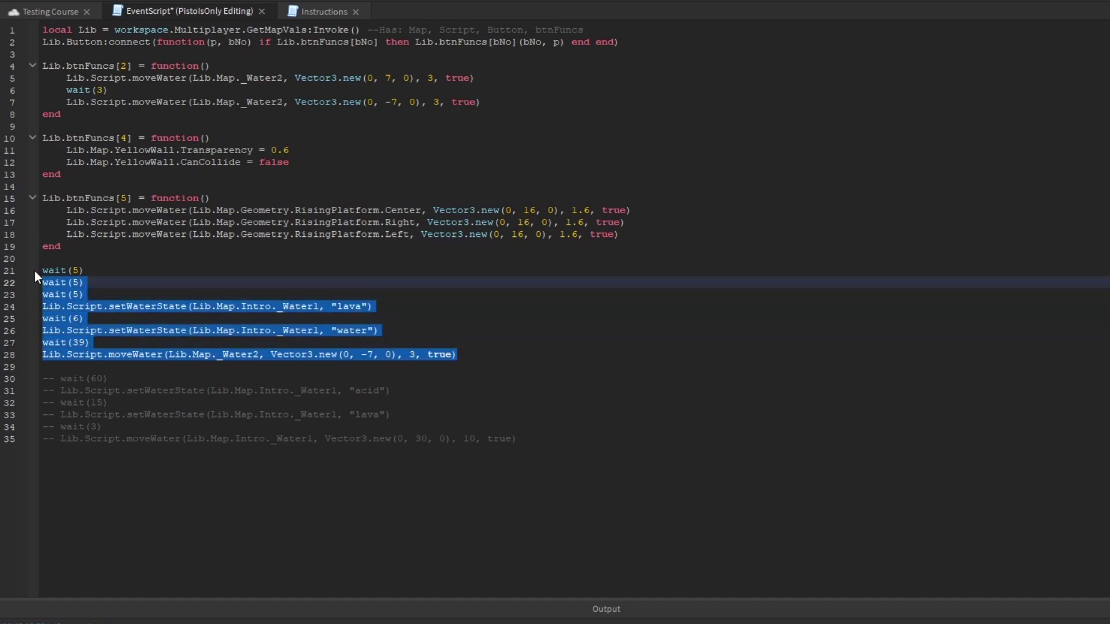
left_click(486, 357)
left_click_drag(260, 354, 254, 354)
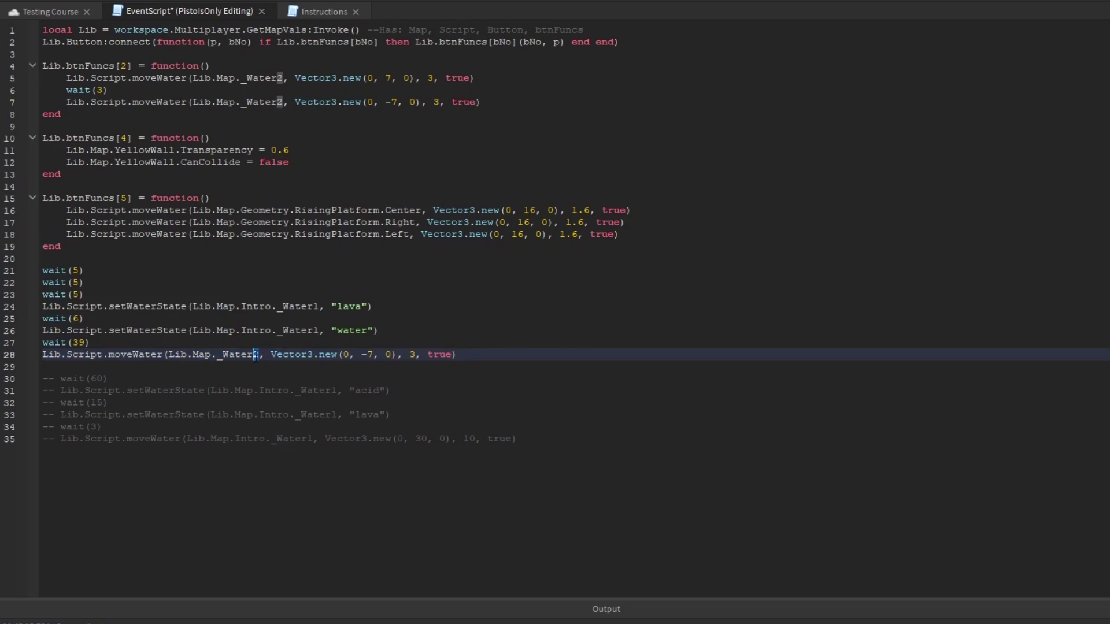
type("3")
left_click_drag(361, 354, 373, 356)
type("30")
key("Right")
key("Right")
key("Right")
key("Right")
key("Right")
key("Right")
key("shift+Right")
Try raising the purple _Water3 pool over the platforms in the course view, undo the move, and return to EventScript
left_click(317, 13)
left_click(50, 12)
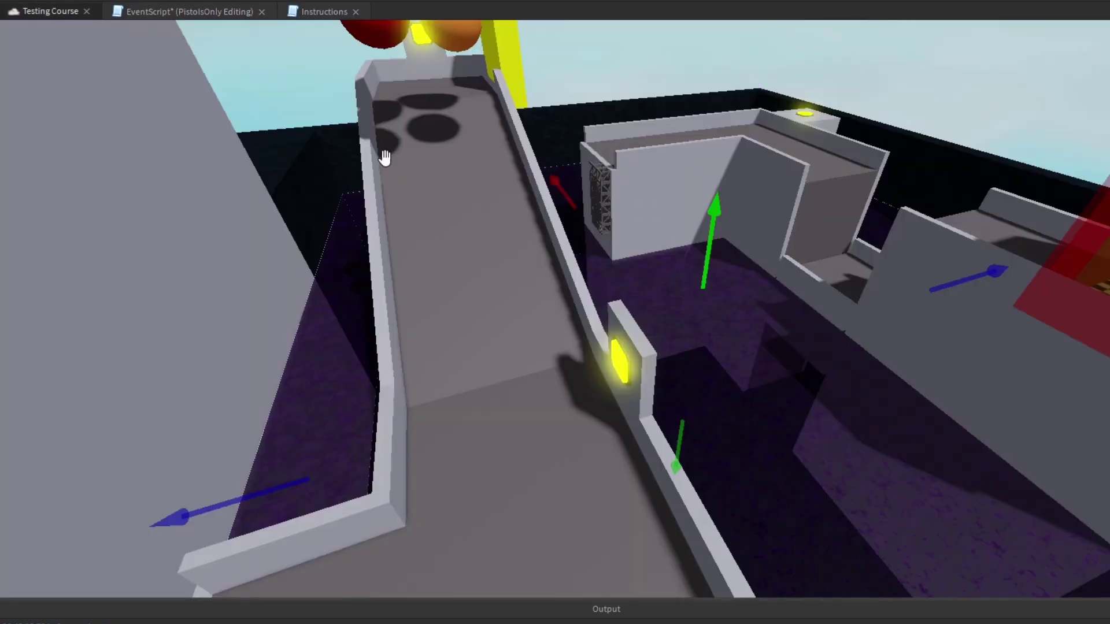
right_click_drag(560, 221, 973, 255)
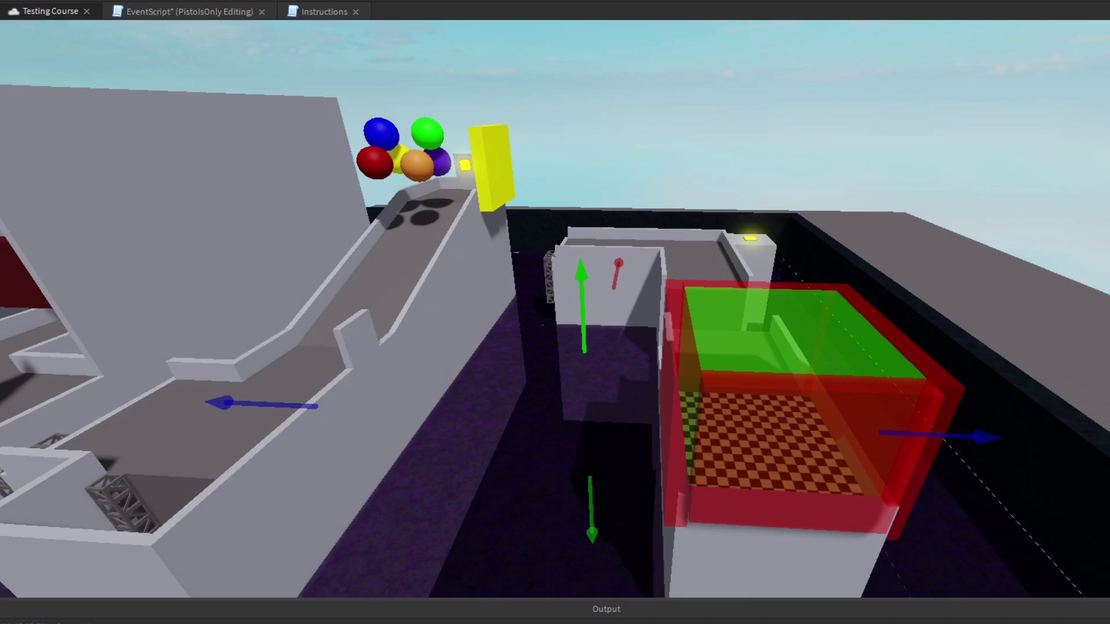
scroll(493, 485, "down", 5)
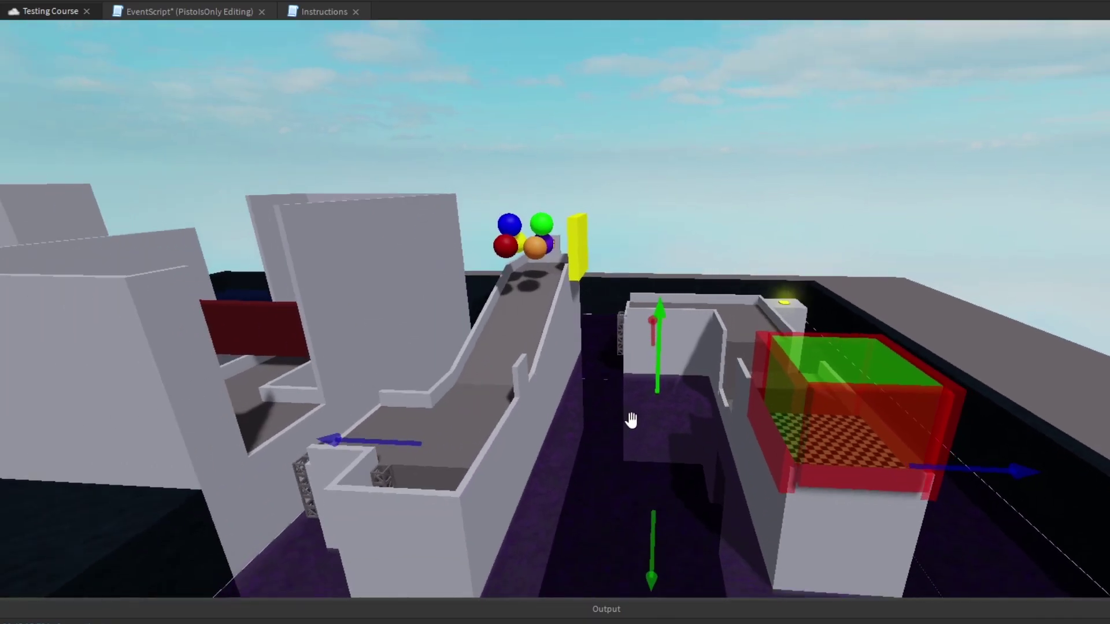
left_click_drag(659, 377, 660, 269)
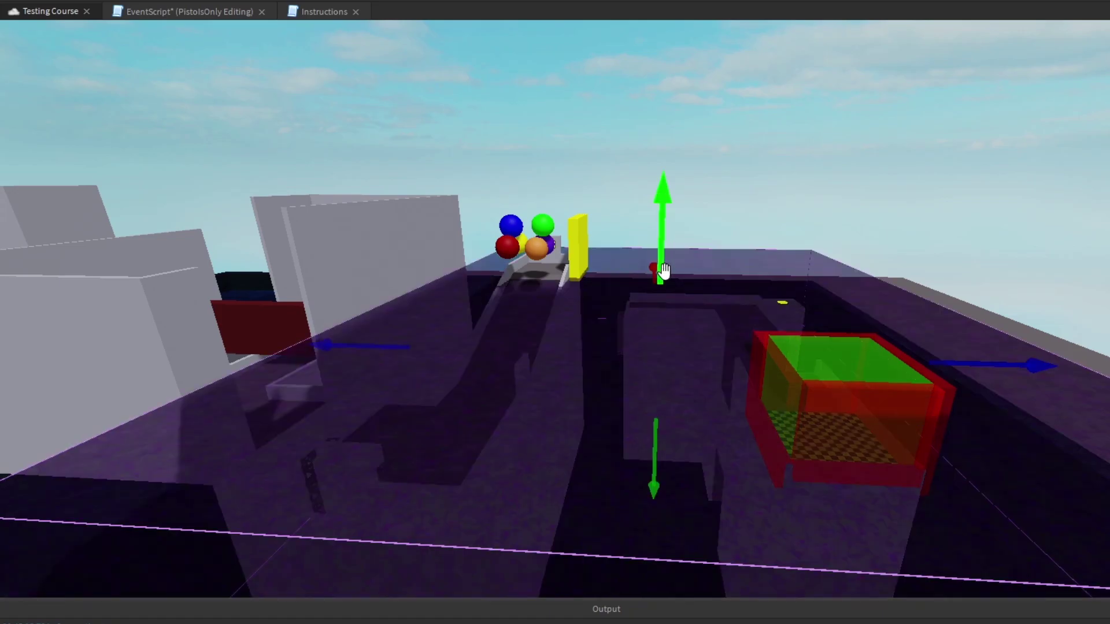
key("w")
right_click_drag(665, 272, 661, 273)
key("ctrl+z")
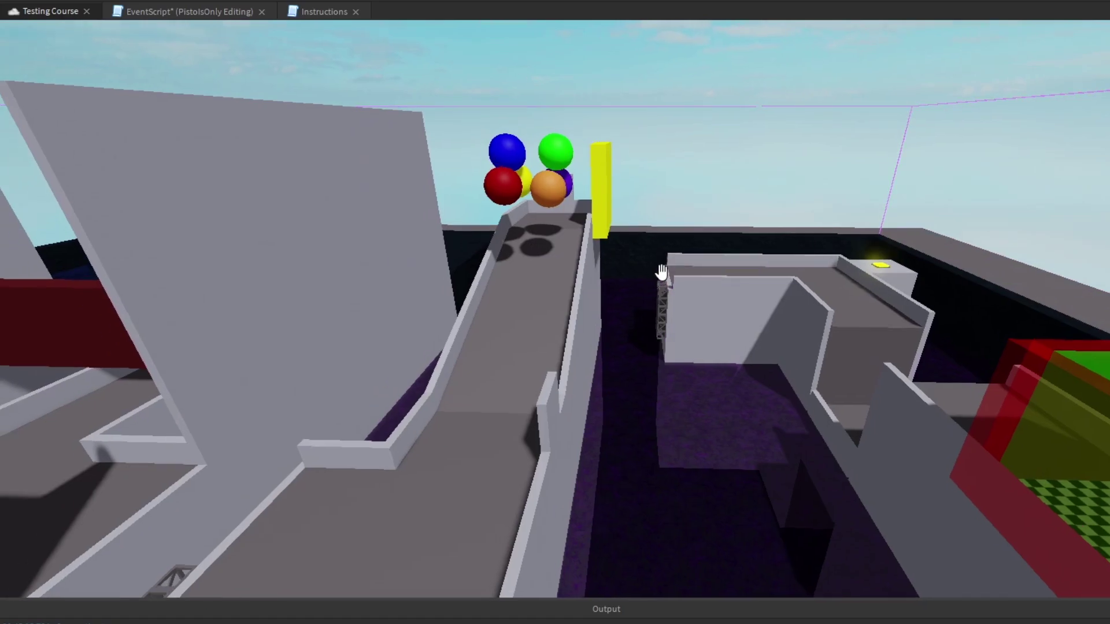
key("ctrl+y")
key("ctrl+z")
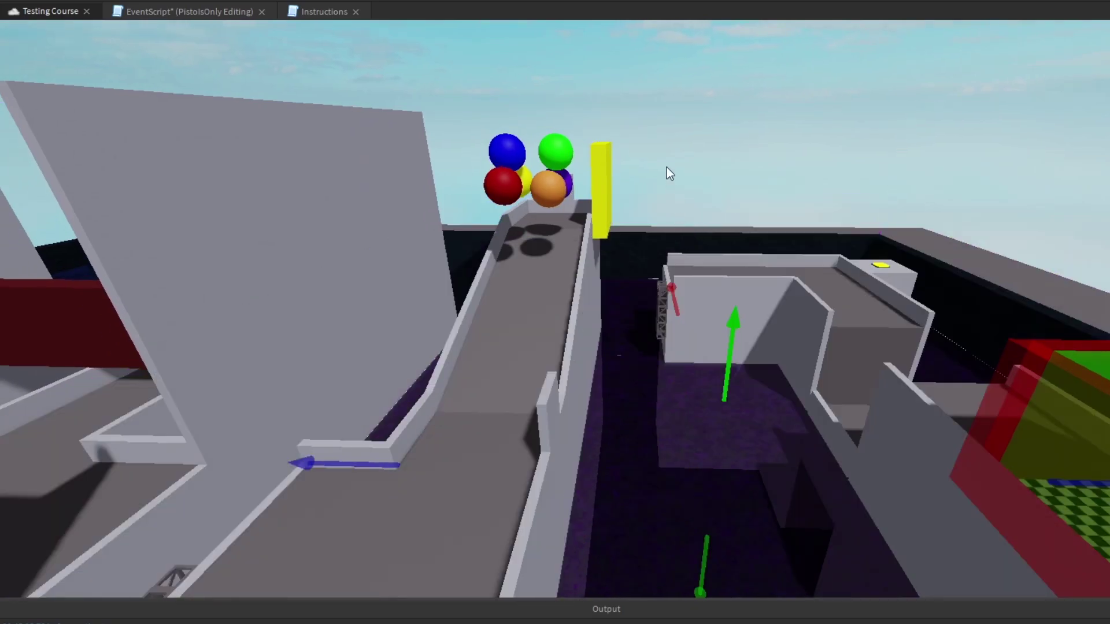
left_click(660, 158)
left_click(227, 7)
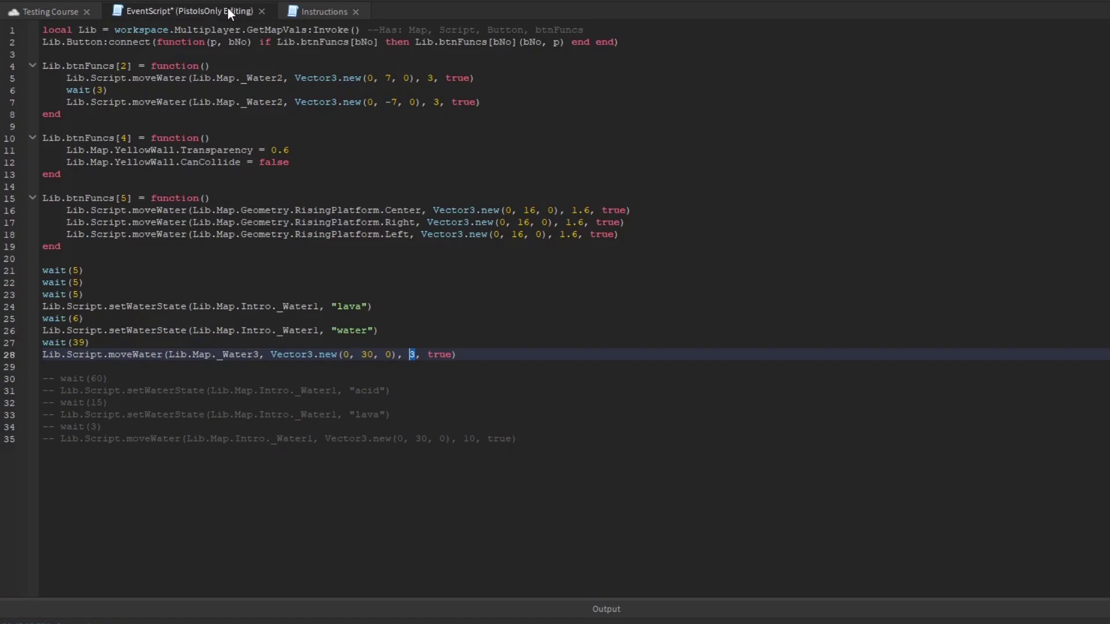
Set the duration of the _Water3 moveWater call to 6, and look over the course in its 3D view
left_click(465, 320)
double_click(412, 354)
type("6")
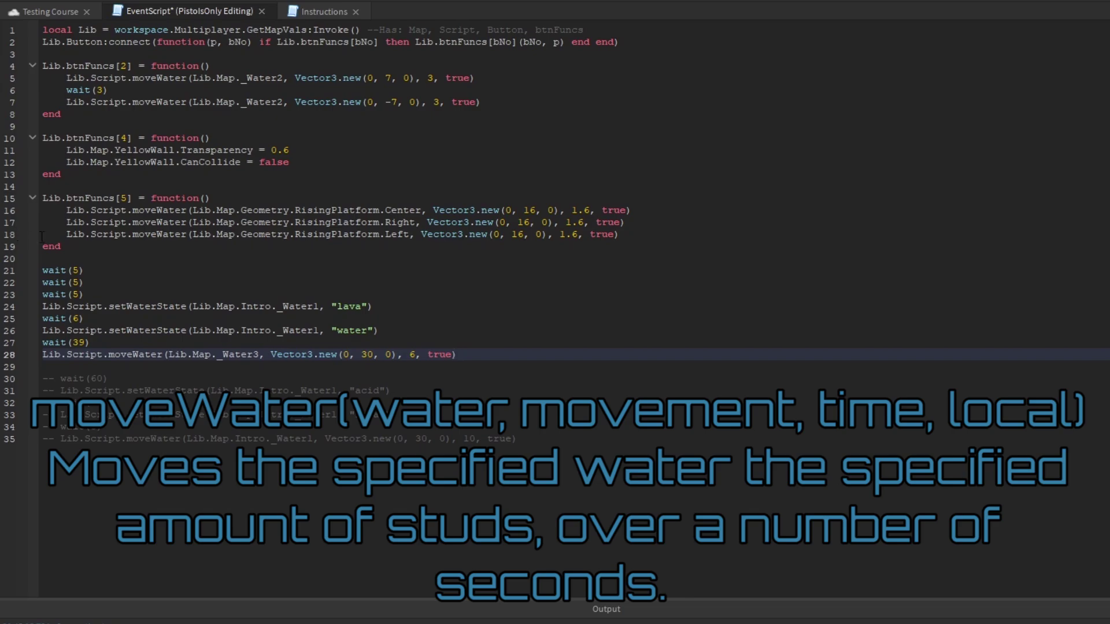
left_click(46, 12)
right_click_drag(535, 270, 535, 270)
key("e")
key("s")
right_click_drag(747, 322, 692, 211)
key("s")
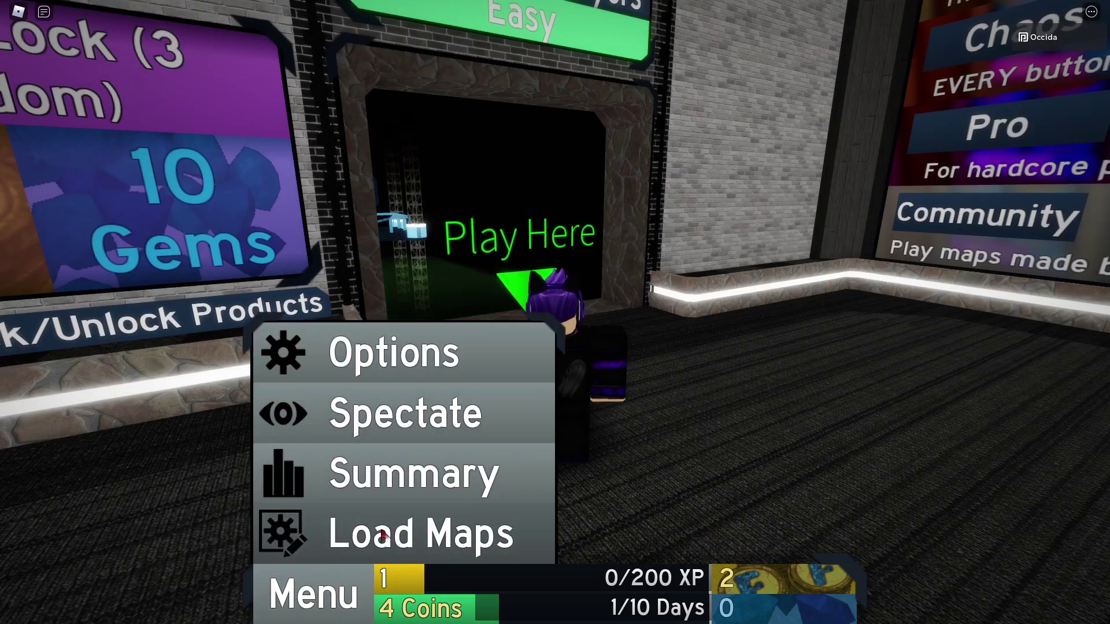
left_click(416, 532)
left_click(460, 522)
key("ctrl+v")
left_click(651, 507)
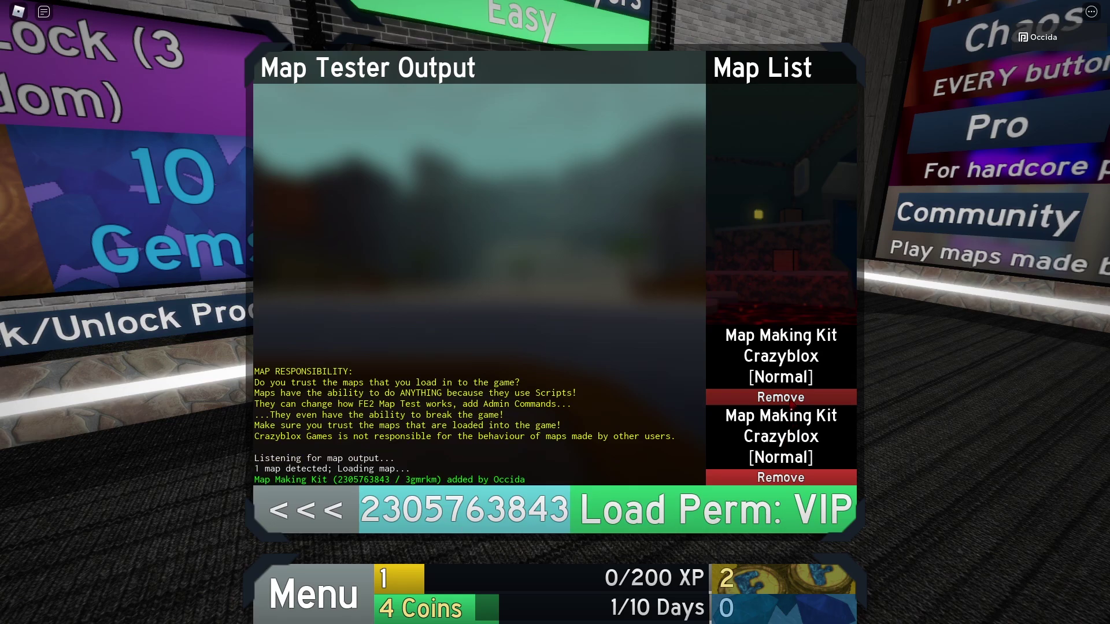
left_click(791, 403)
left_click(315, 520)
Start a test round on the loaded map and trigger the first button beside the starting platform
key("w")
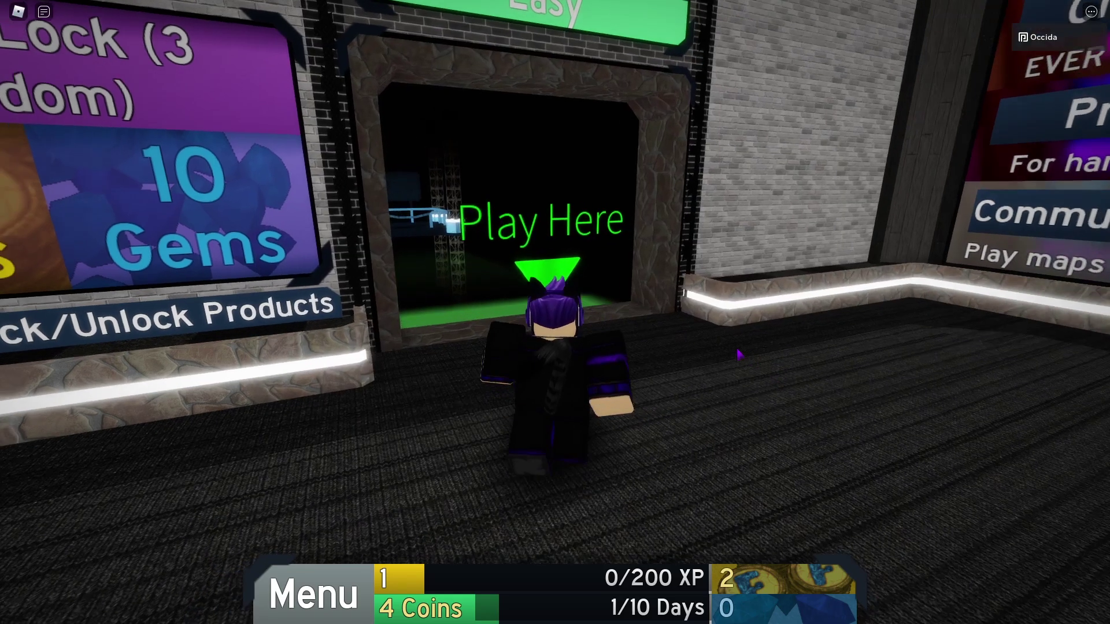
key("space")
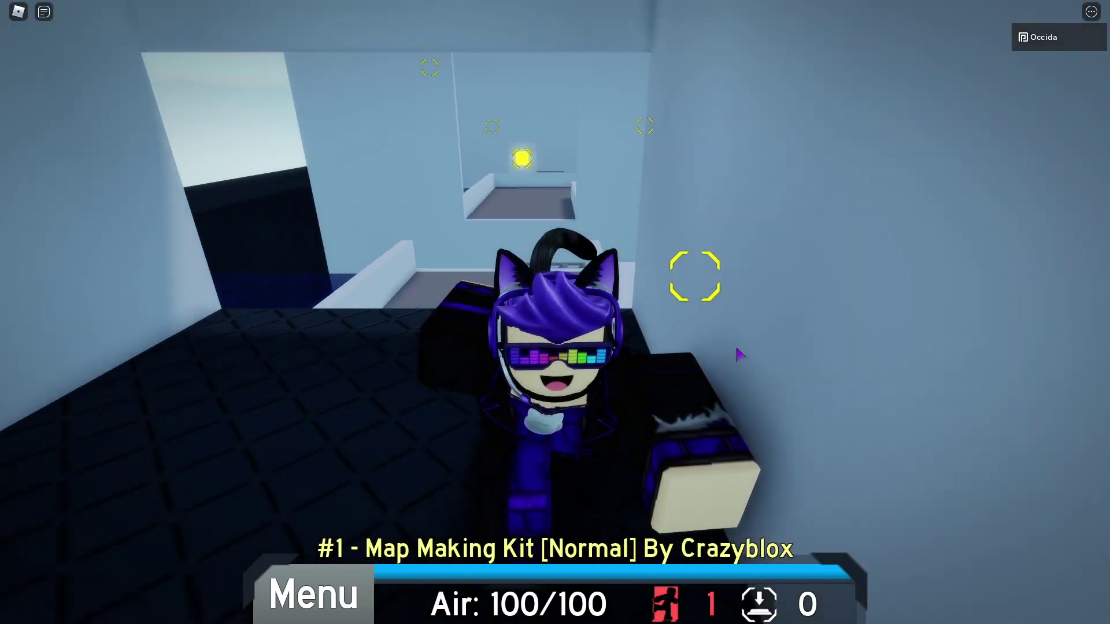
key("w")
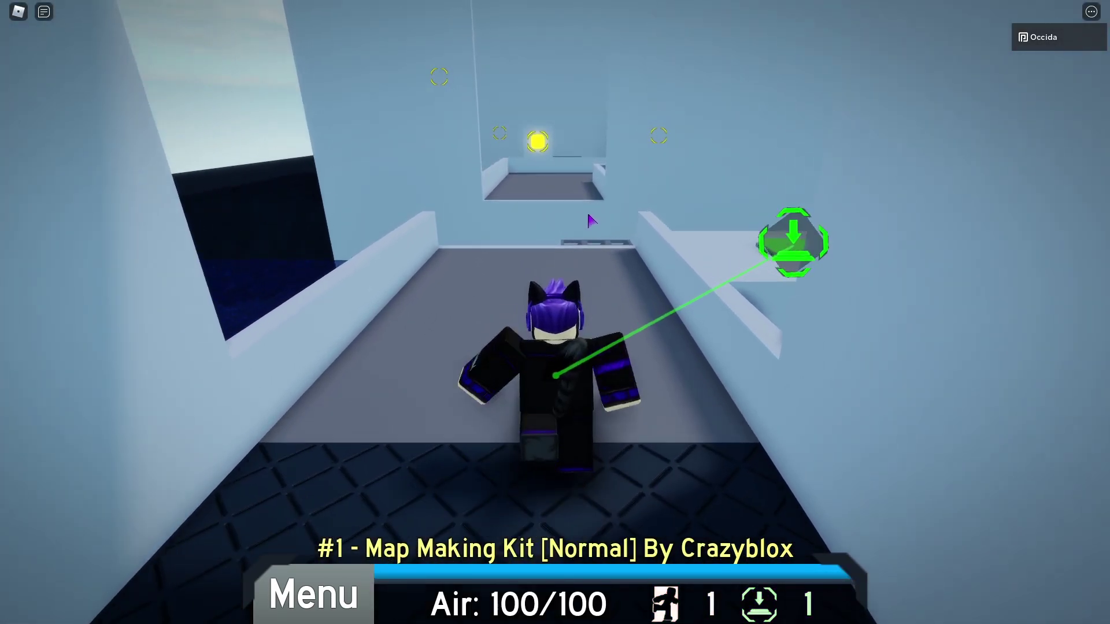
mouse_move(588, 214)
right_mouse_down()
mouse_move(561, 229)
mouse_move(581, 231)
right_mouse_up()
key("w")
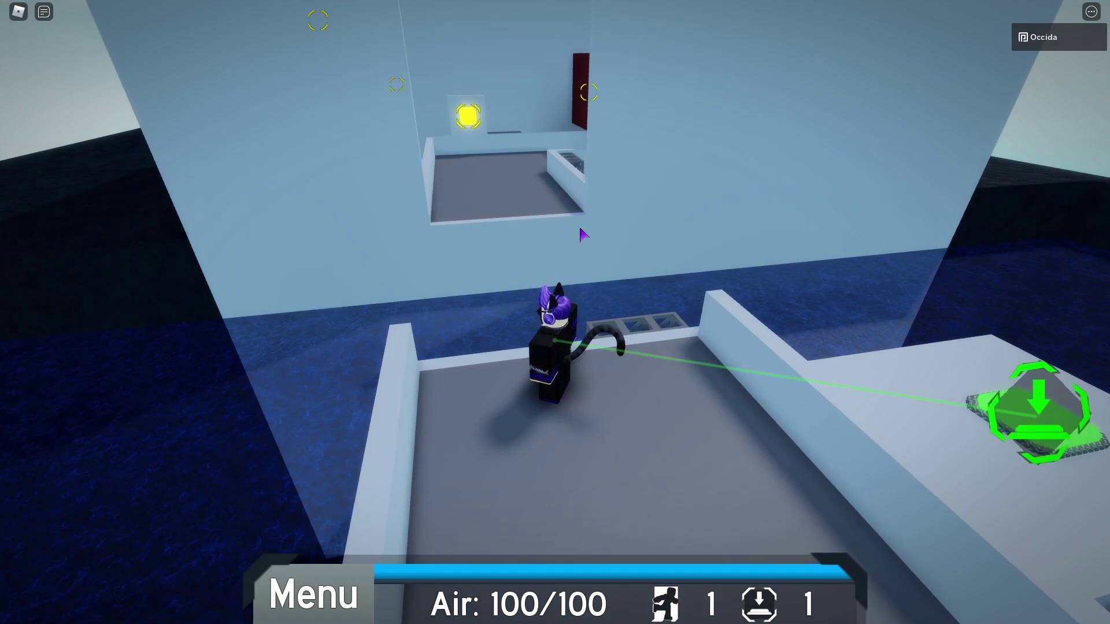
right_click_drag(583, 234, 605, 237)
key("w")
key("space")
key("s")
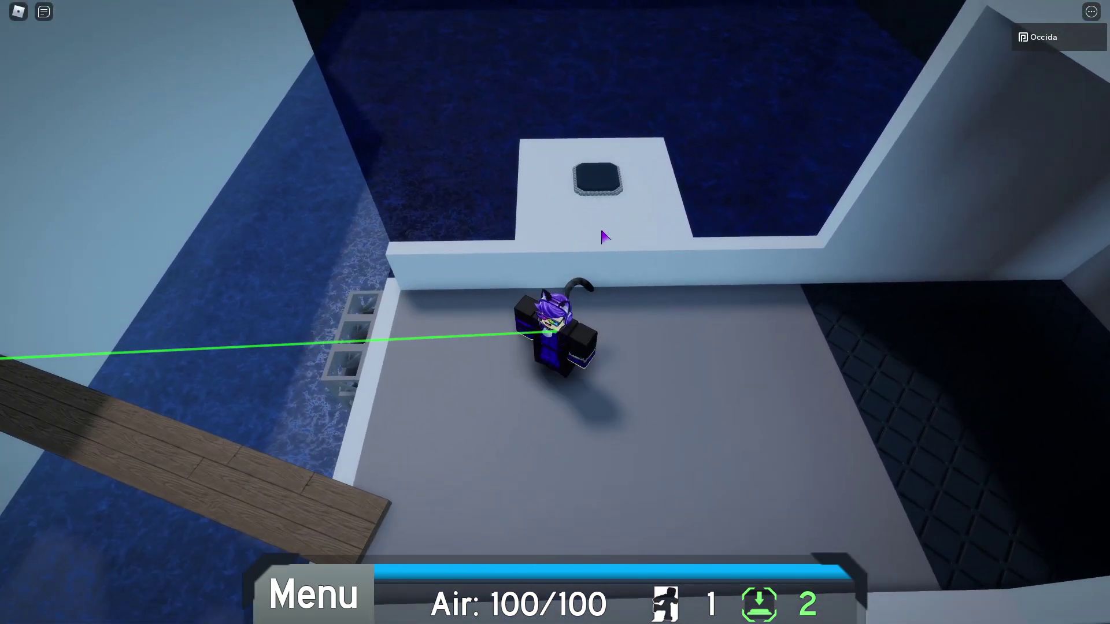
Observe the timed state changes of the _Water1 pool from the first platform and its truss
right_click_drag(445, 445, 410, 479)
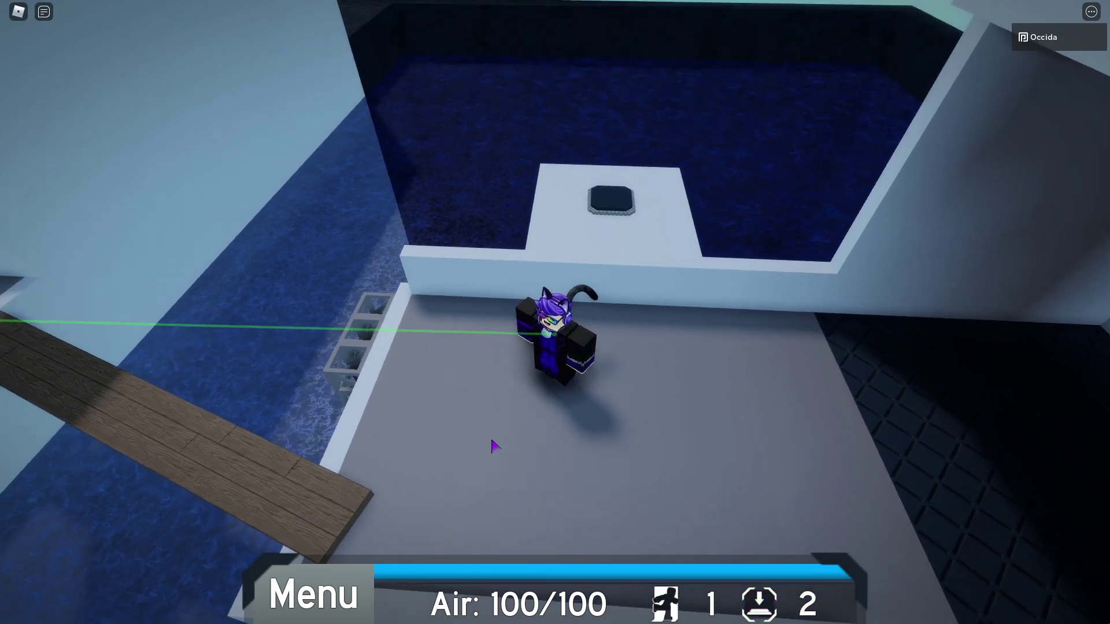
key("w")
right_click_drag(491, 441, 491, 440)
key("space")
key("a")
key("w")
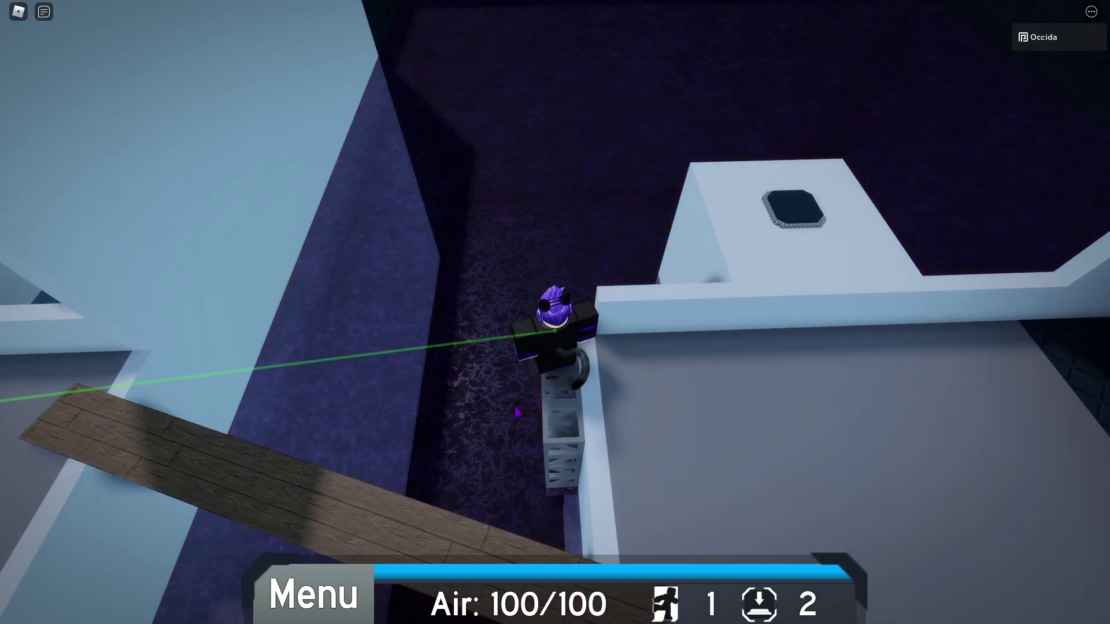
right_click_drag(517, 413, 517, 412)
key("space")
right_click_drag(558, 318, 557, 318)
key("w")
key("space")
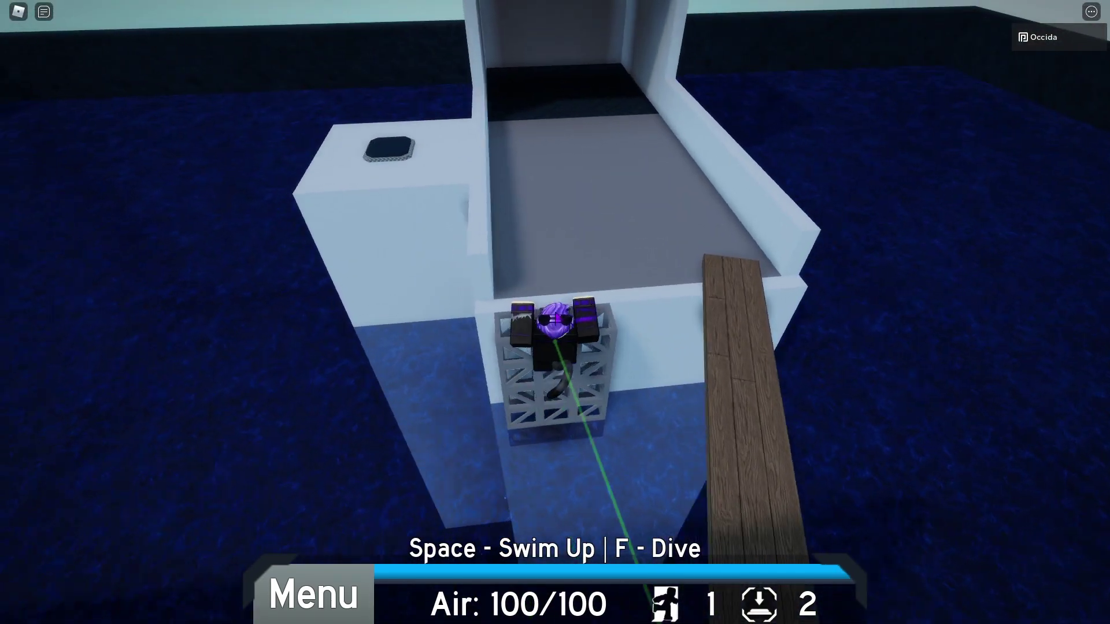
Get back onto the first platform, cross the plank bridge, and trigger the second button
key("space")
right_click_drag(557, 318, 555, 312)
key("shift")
key("w")
key("space")
key("shift")
key("space")
key("shift")
key("w")
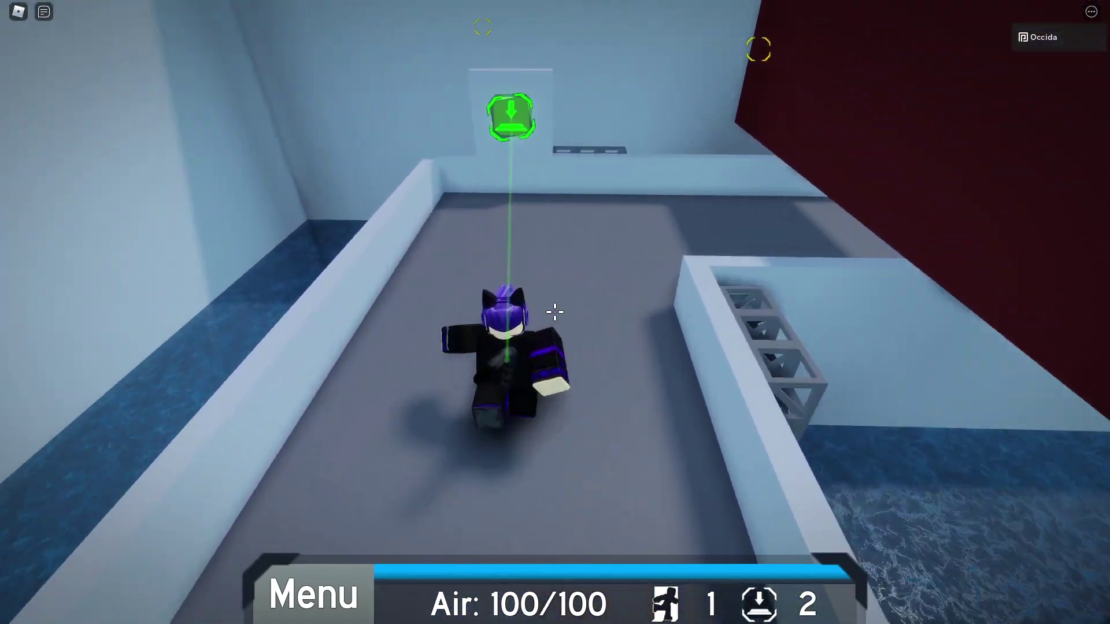
key("space")
key("shift")
key("w")
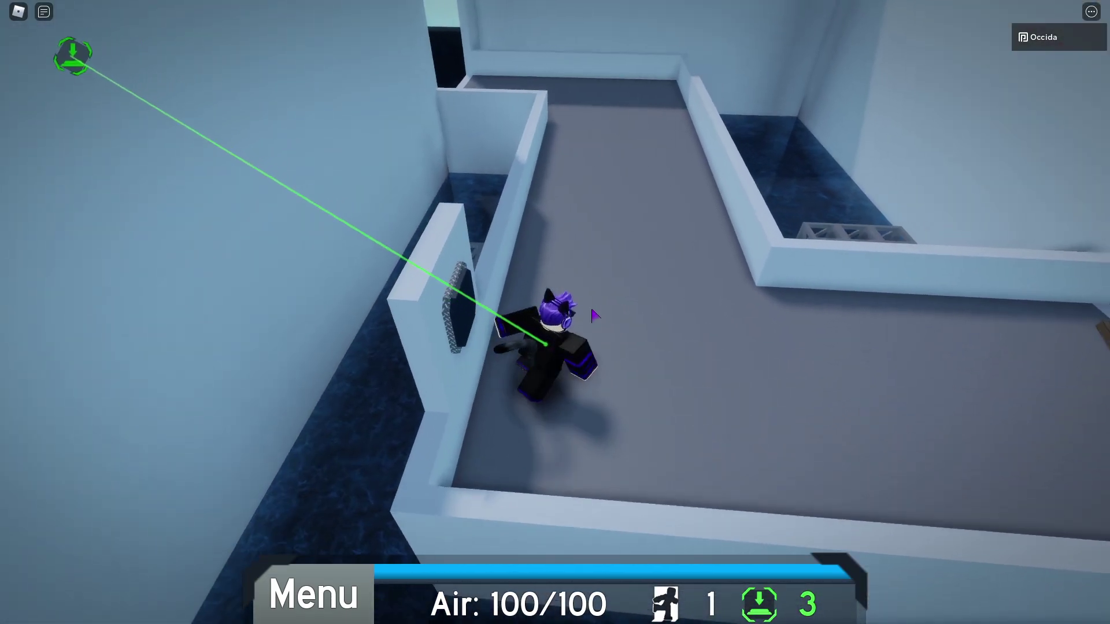
Run on through the course to trigger the third and fourth buttons, and head for the fifth
right_click_drag(591, 310, 591, 315)
key("w")
key("a")
key("w")
key("d")
key("w")
key("space")
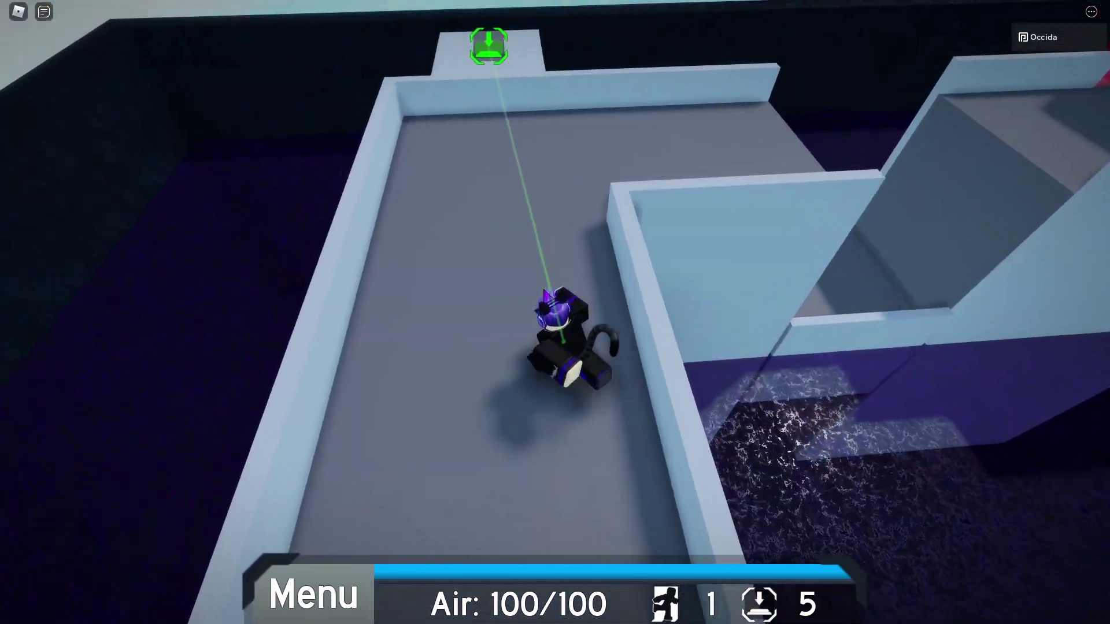
Test the fifth button's section and the walkways above the purple _Water3 pool
key("w")
right_click_drag(546, 295, 544, 289)
key("s")
key("w")
key("w")
key("a")
key("d")
key("w")
key("w")
key("space")
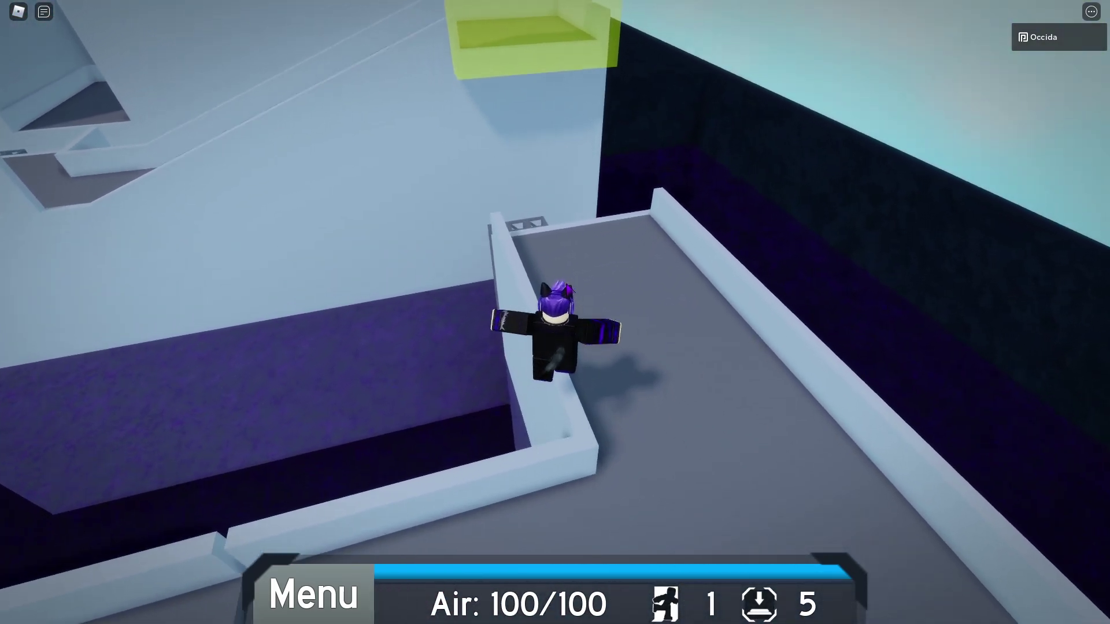
Run along the final walkway into the exit area to check the timed rise of the _Water3 acid
key("shift")
key("w")
key("space")
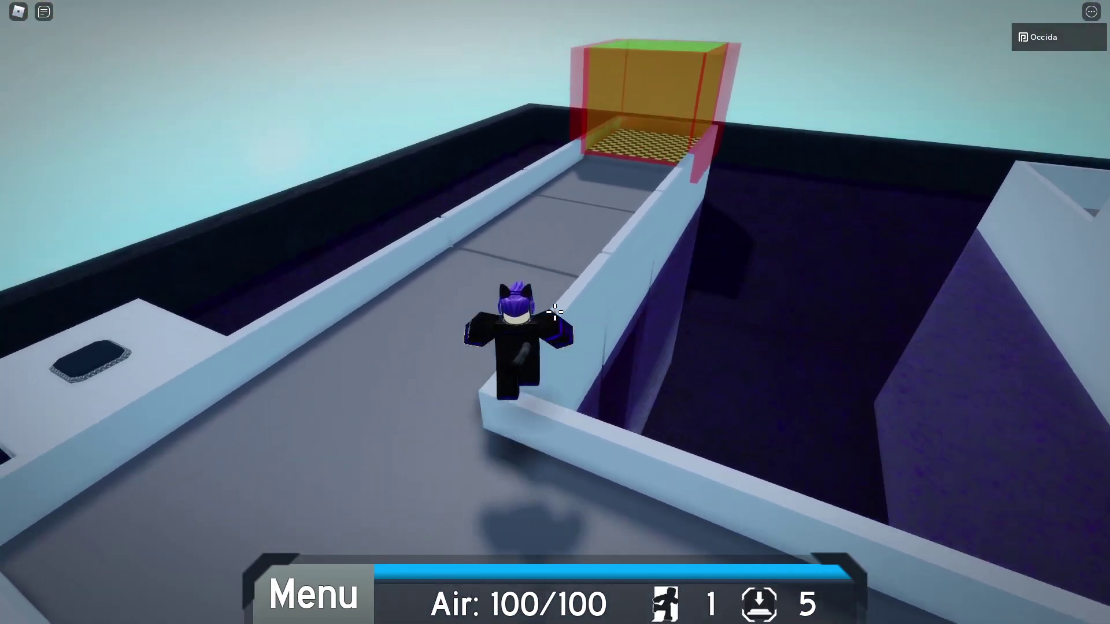
key("shift")
key("w")
right_click_drag(556, 315, 556, 315)
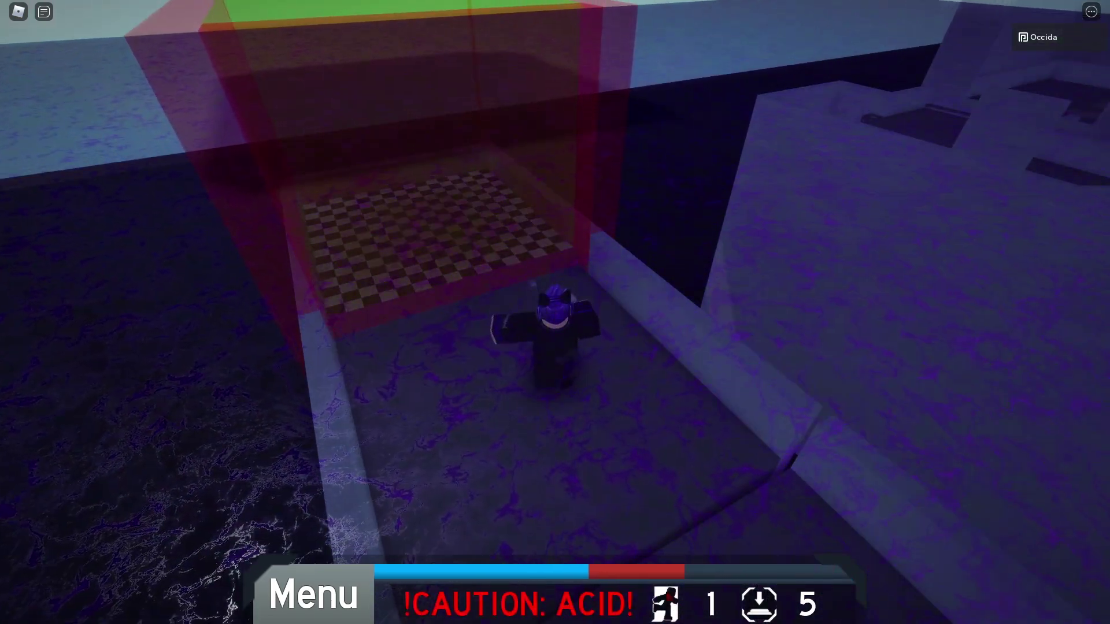
key("w")
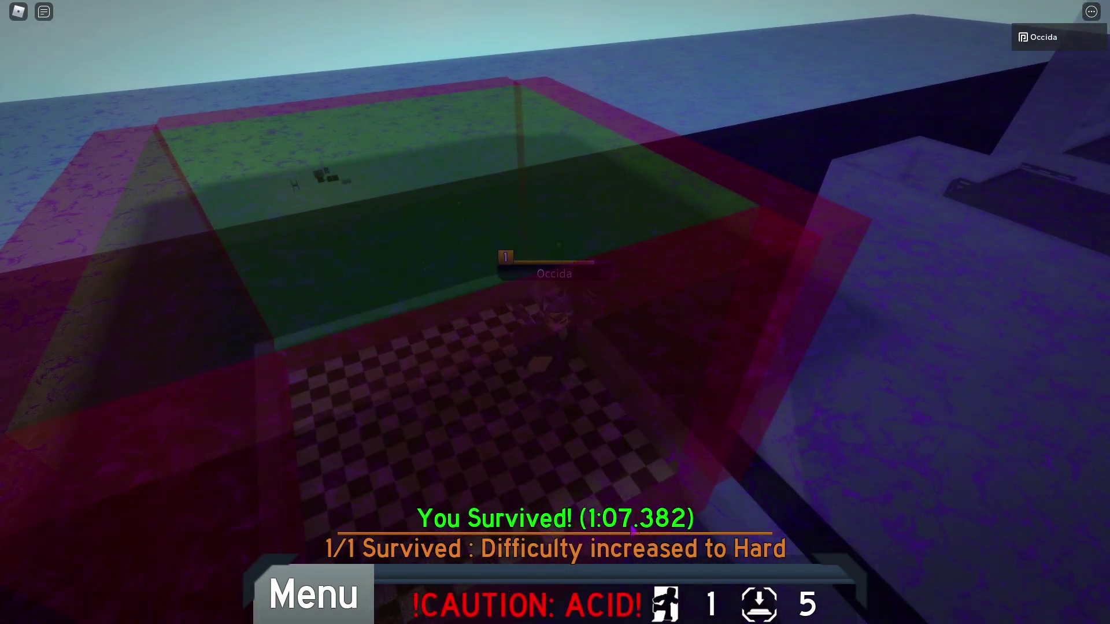
Play a second test round from the start, triggering the first two buttons by way of the plank bridge
right_click_drag(635, 530, 669, 518)
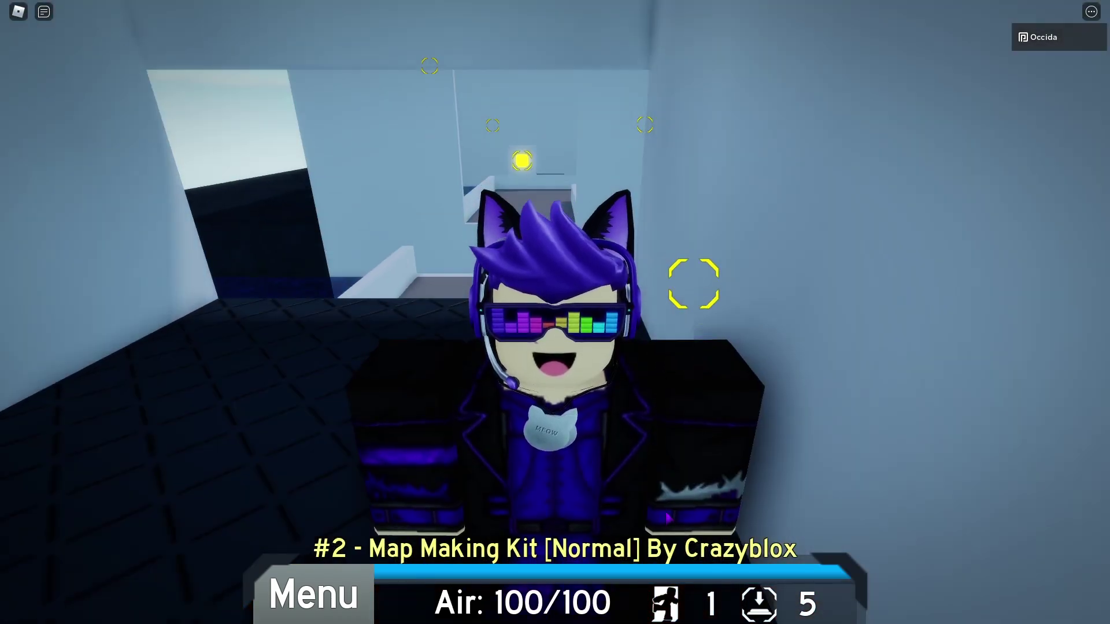
key("w")
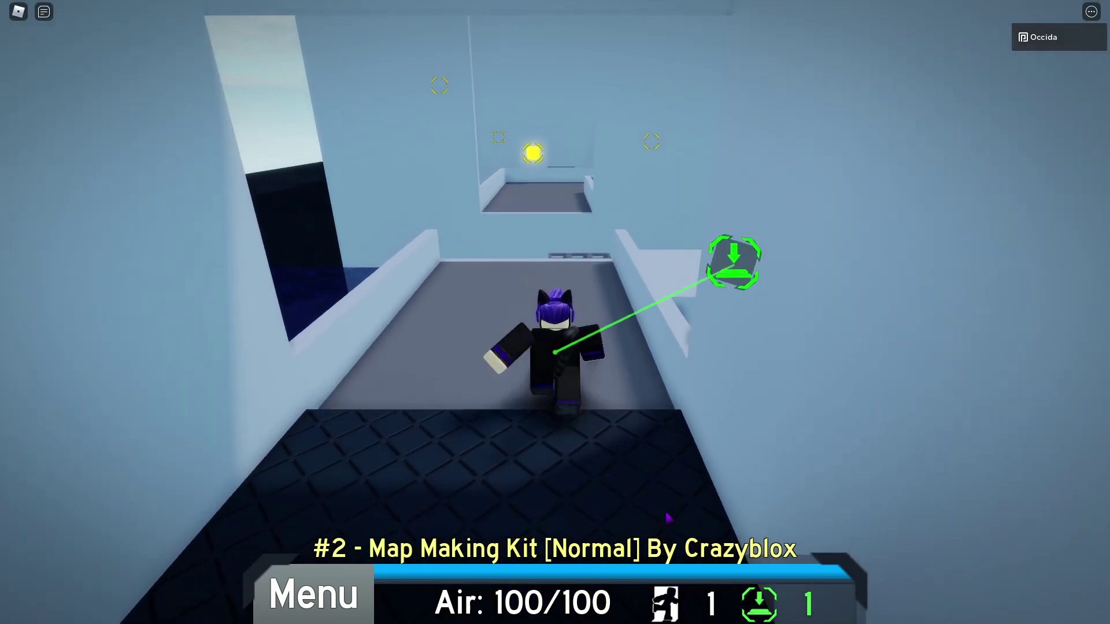
key("shift")
key("w")
key("shift")
key("space")
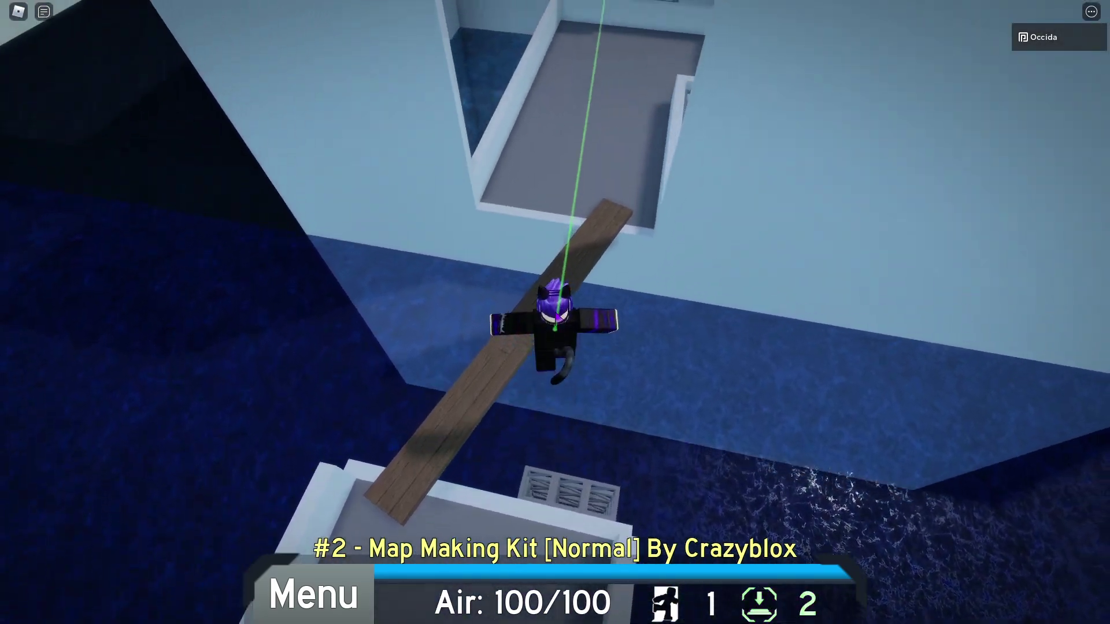
key("w")
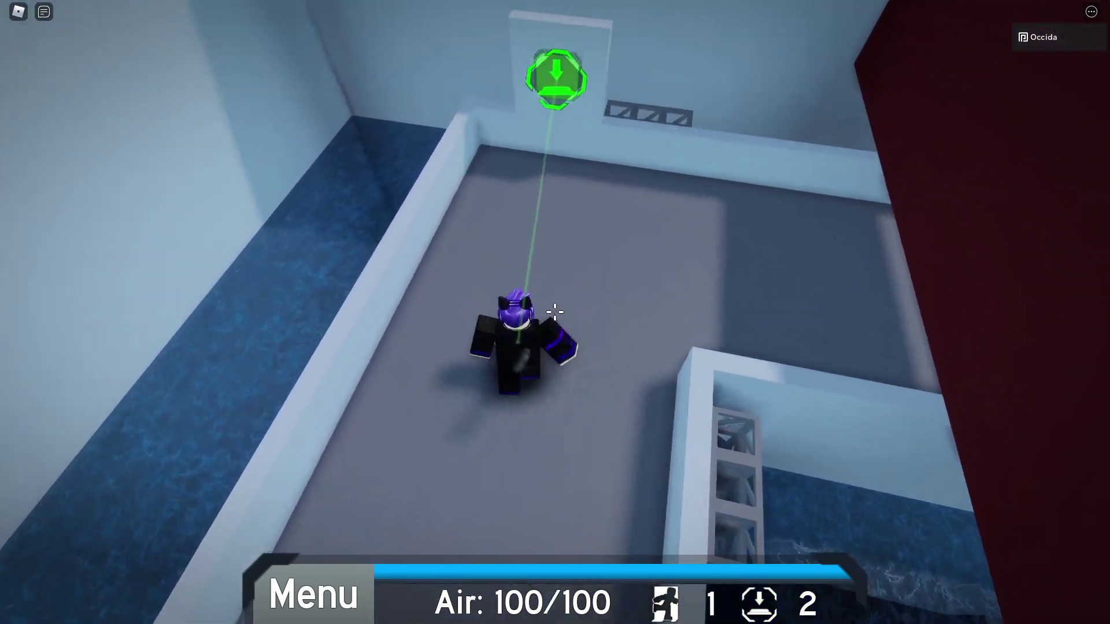
key("w")
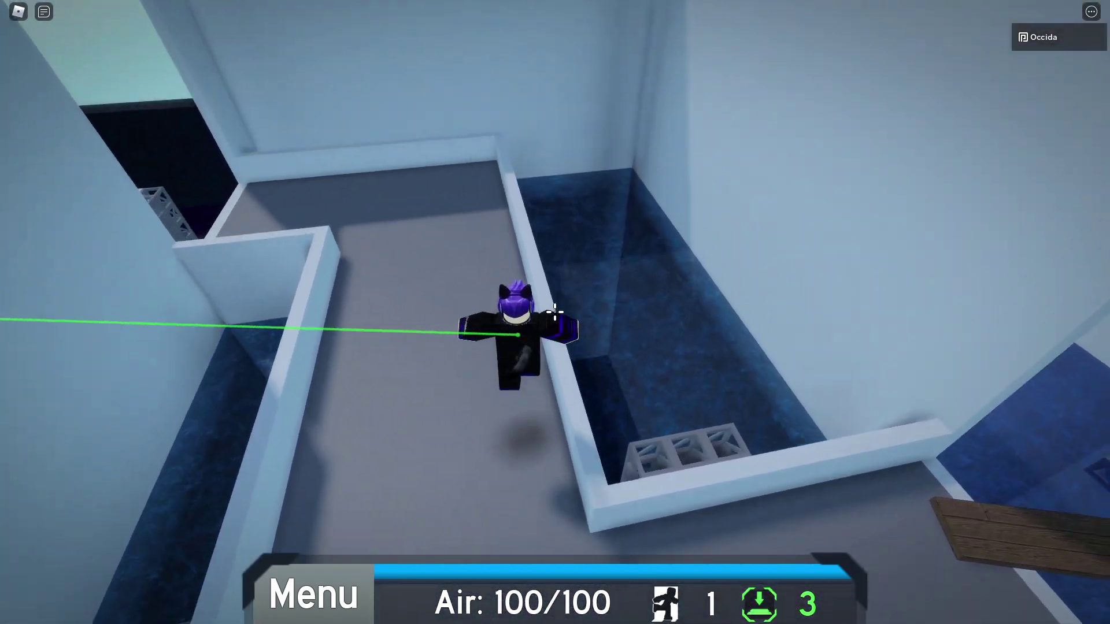
Run across the blue-water section and along the raised walkways to trigger the third button
key("shift")
key("w")
key("space")
right_click_drag(639, 281, 641, 283)
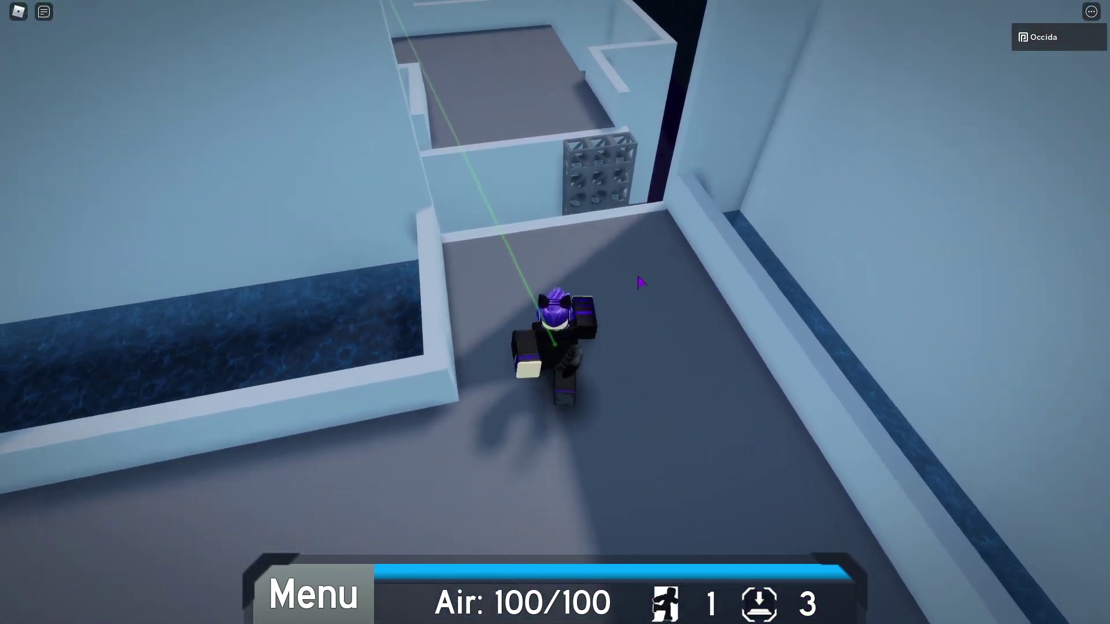
key("w")
key("space")
key("shift")
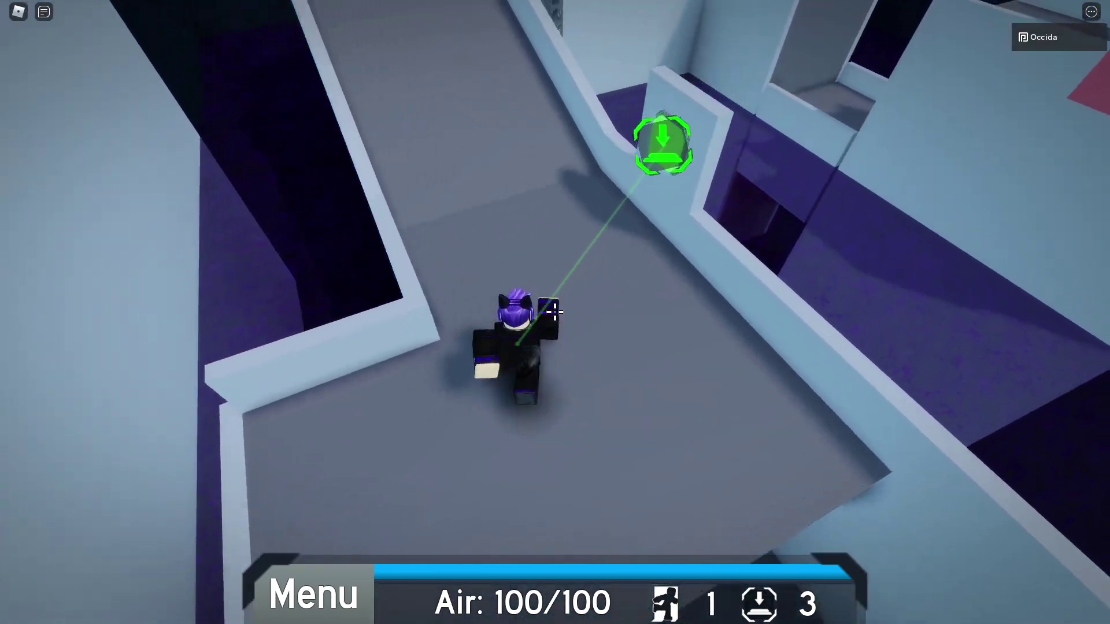
key("w")
key("space")
key("shift")
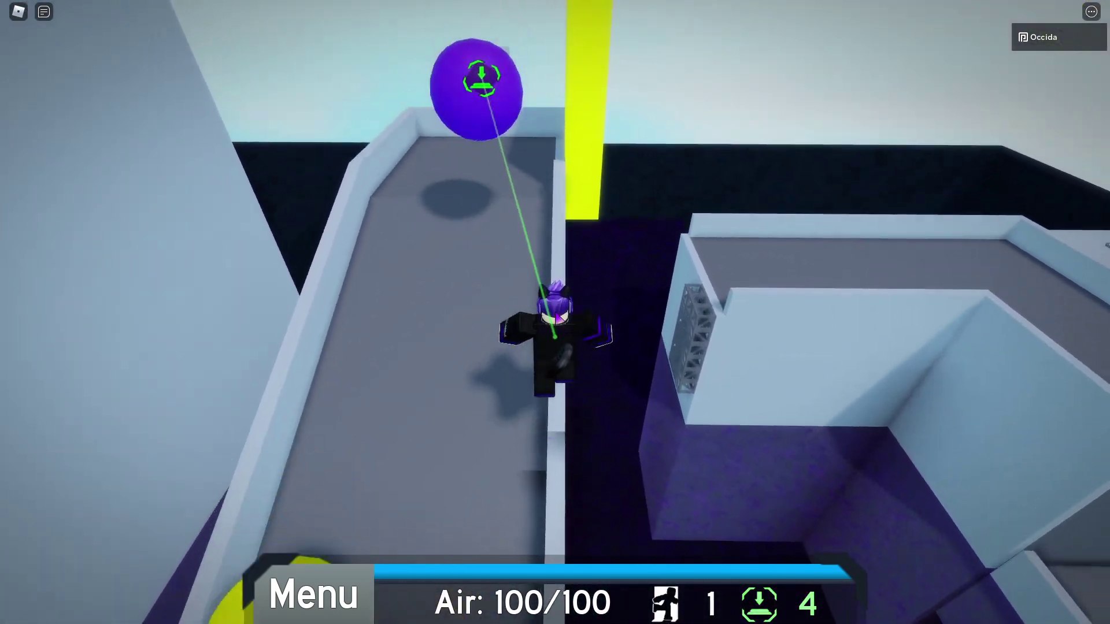
Continue along the walkways above the purple acid to trigger the fourth and fifth buttons
key("w")
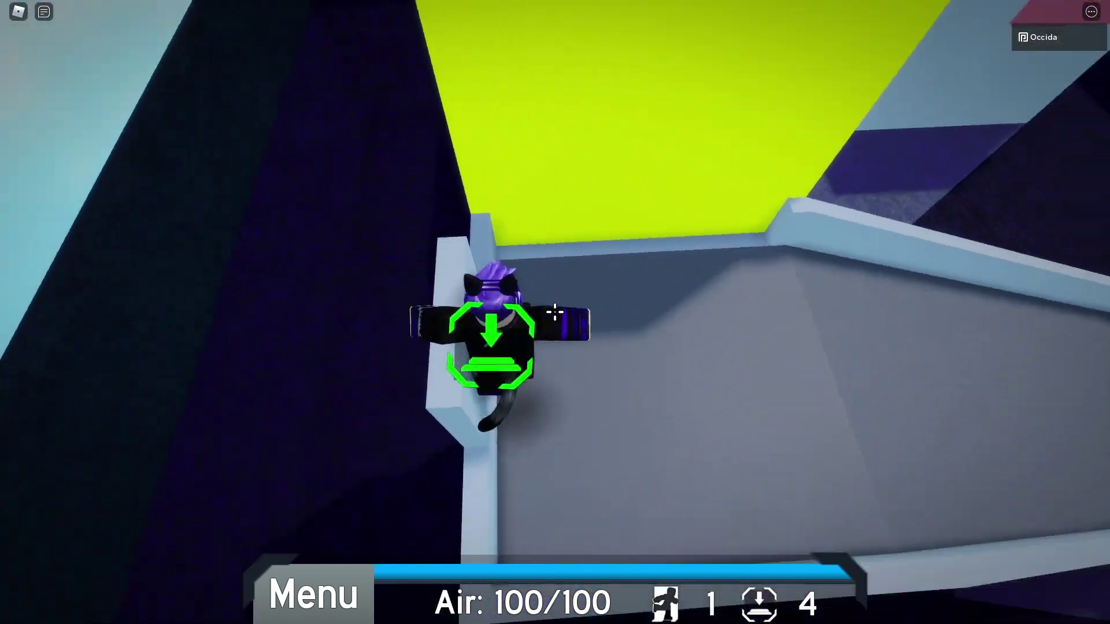
key("w")
key("shift")
key("space")
right_click_drag(554, 313, 554, 255)
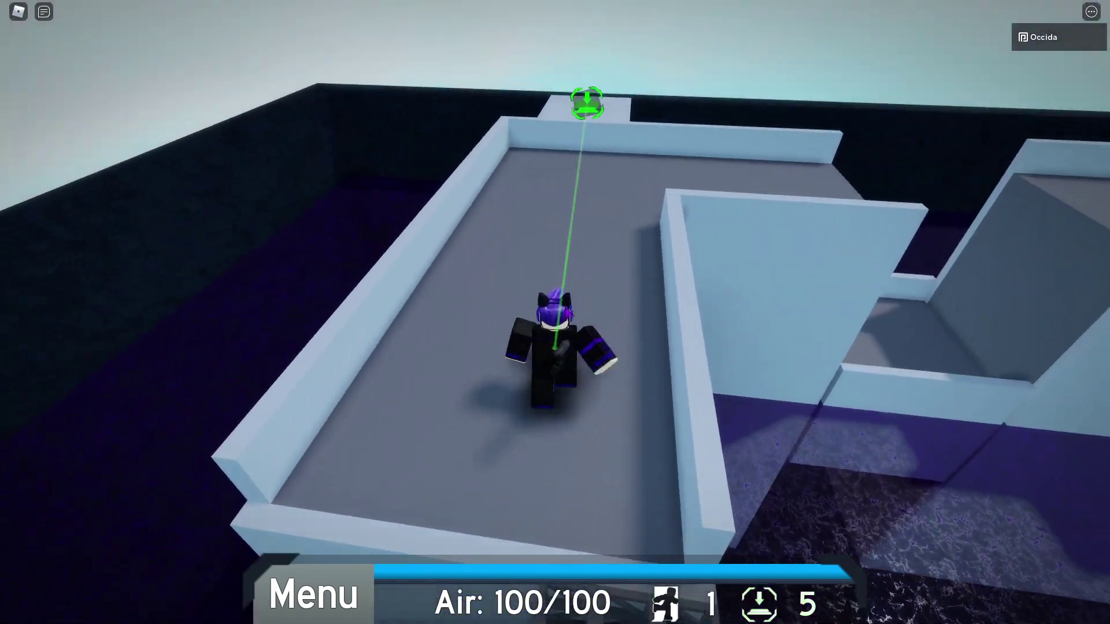
key("w")
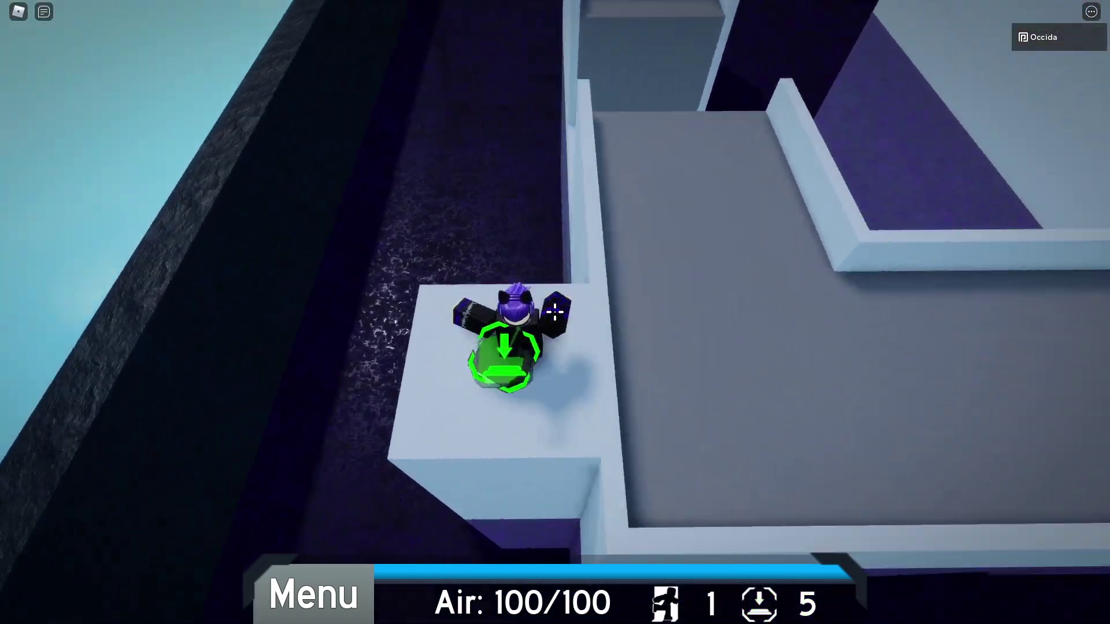
Move around the last walkway by the fifth button to inspect the acid pool, and head for the exit area
key("w")
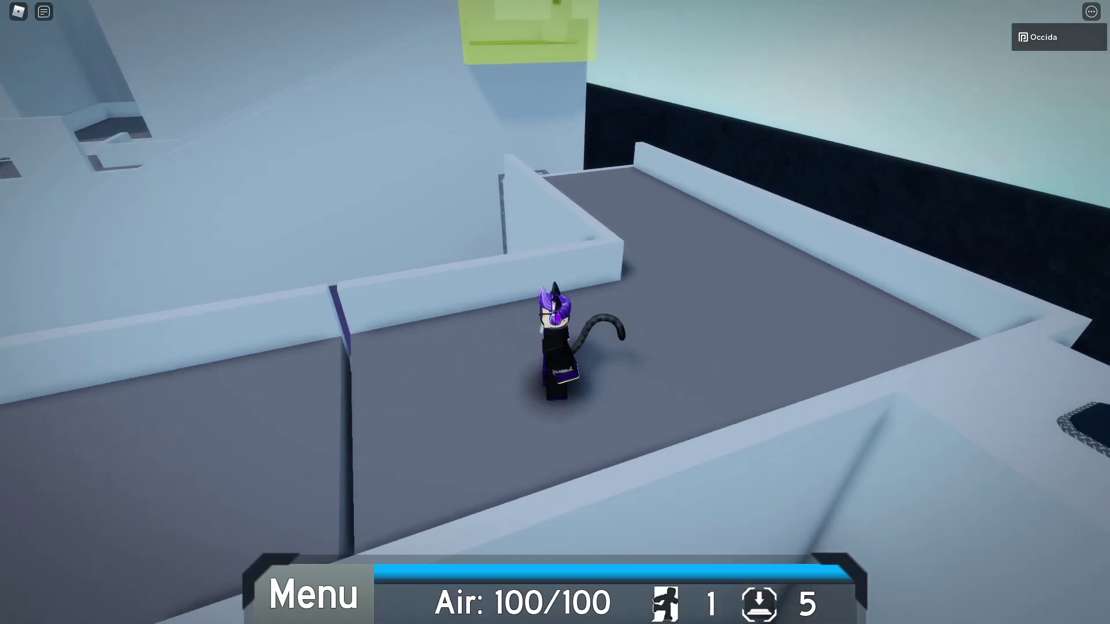
key("w")
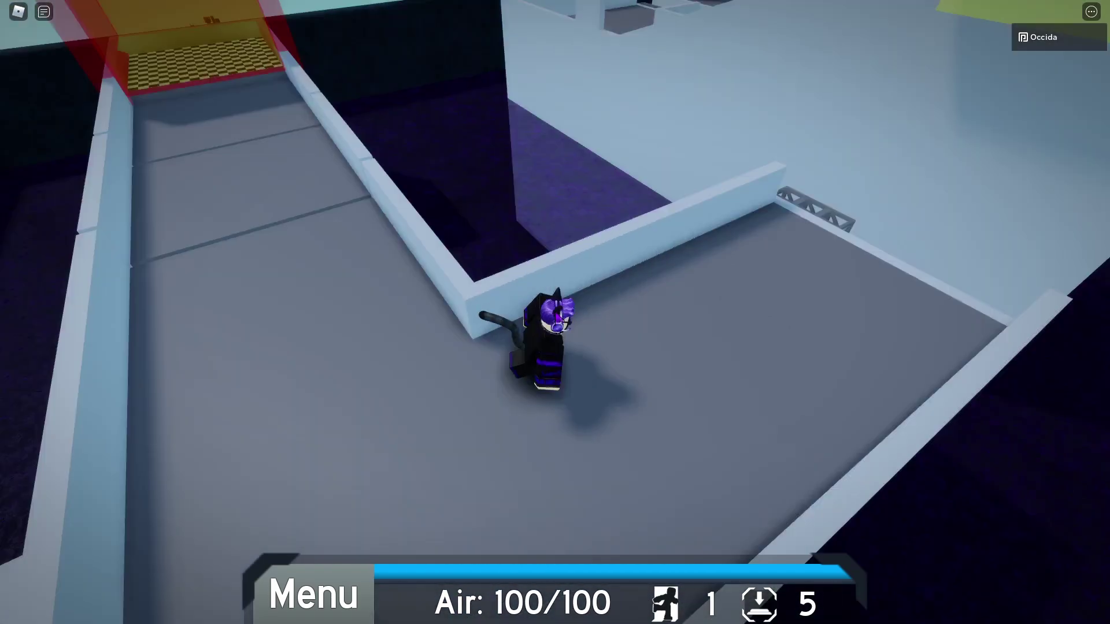
key("w")
key("space")
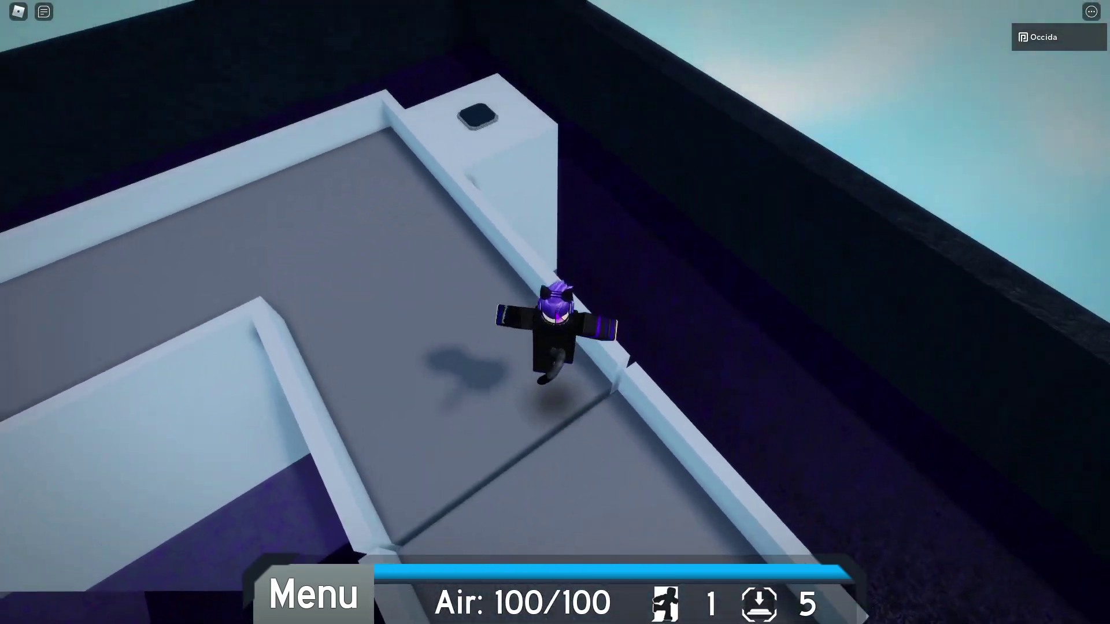
key("w")
right_click_drag(558, 313, 416, 260)
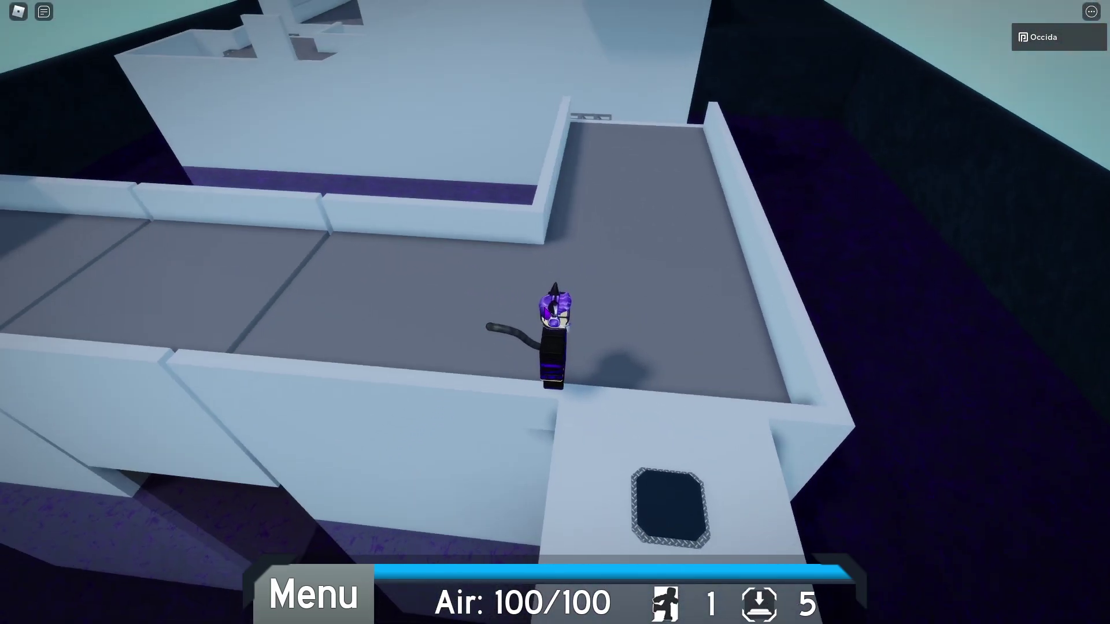
key("w")
right_click_drag(555, 312, 410, 289)
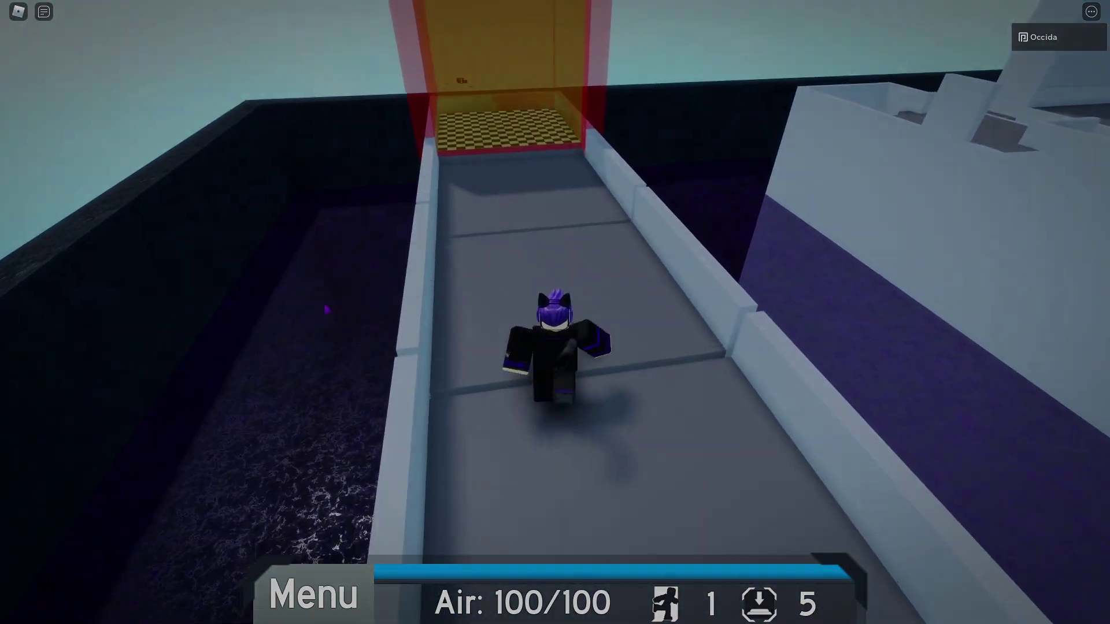